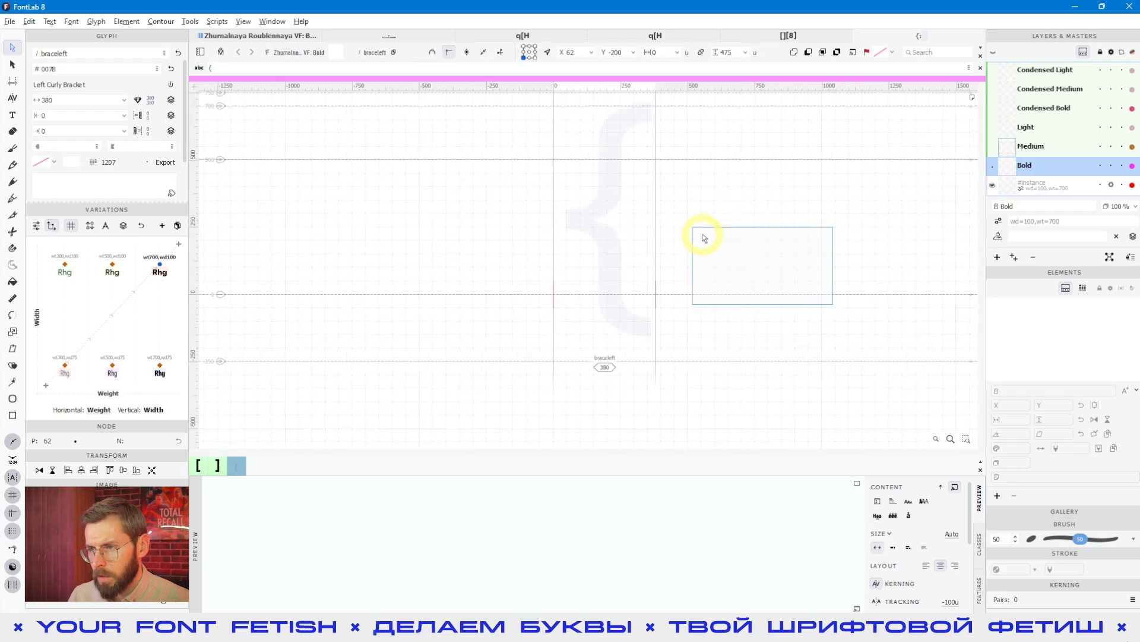
- Place a C before and an 8 after the left curly brace glyph as references, and return to contour editing
click(55, 133)
click(8, 117)
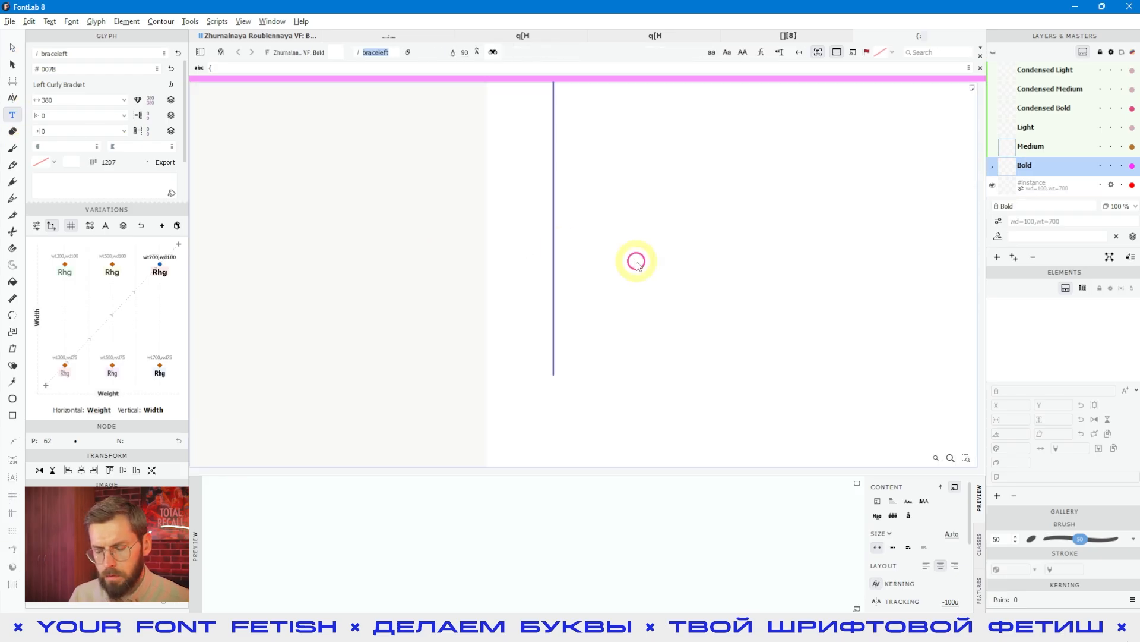
click(633, 260)
text(8)
key(Left)
key(Left)
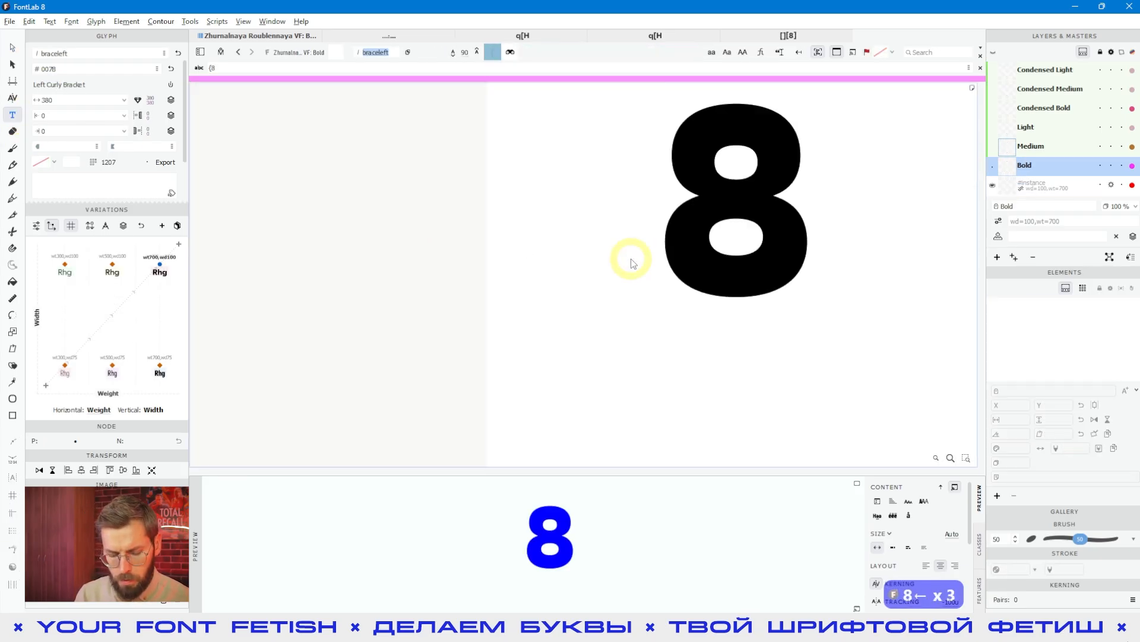
text(C)
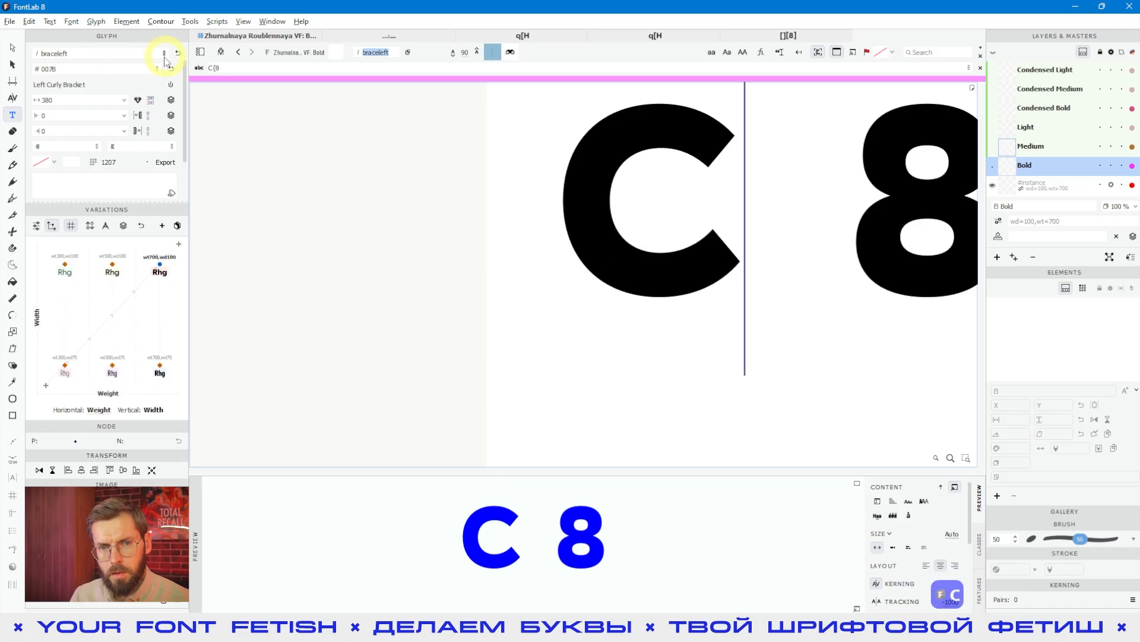
click(12, 47)
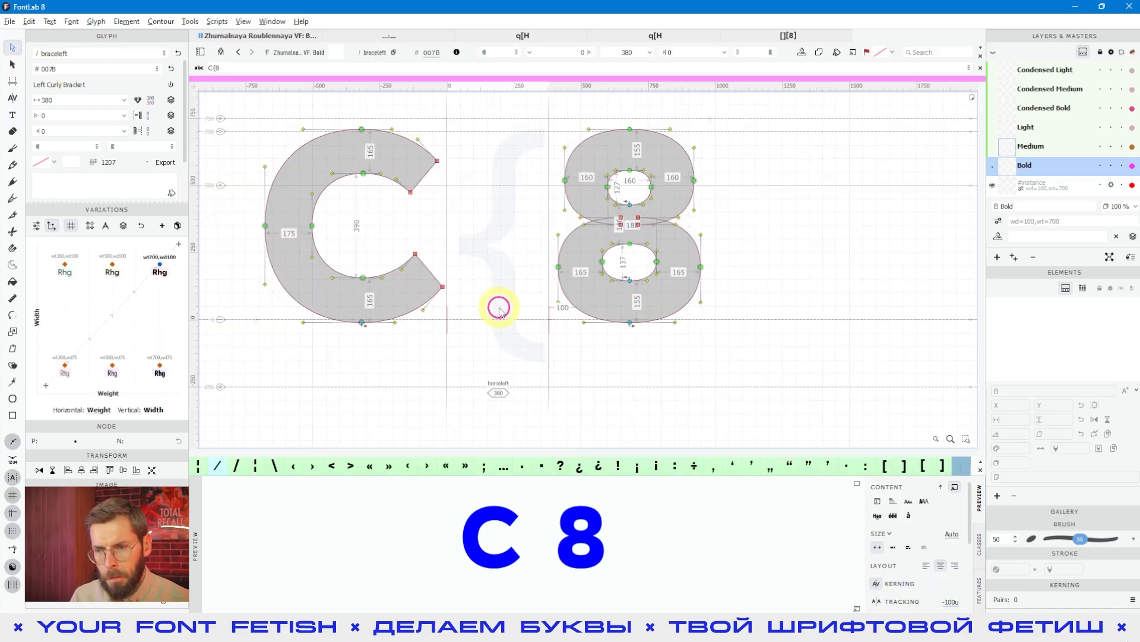
- Add a left square bracket after the 8 as another reference, and return to contour editing
key(space)
scroll(510, 279, up, 2)
key(space)
scroll(524, 269, down, 2)
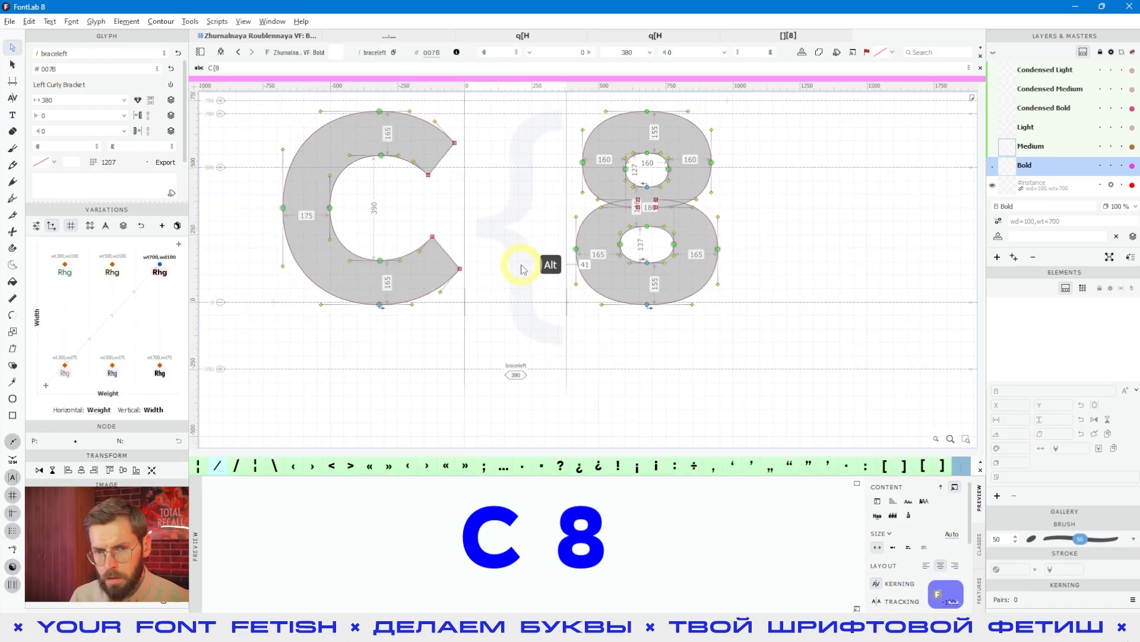
click(12, 115)
click(698, 221)
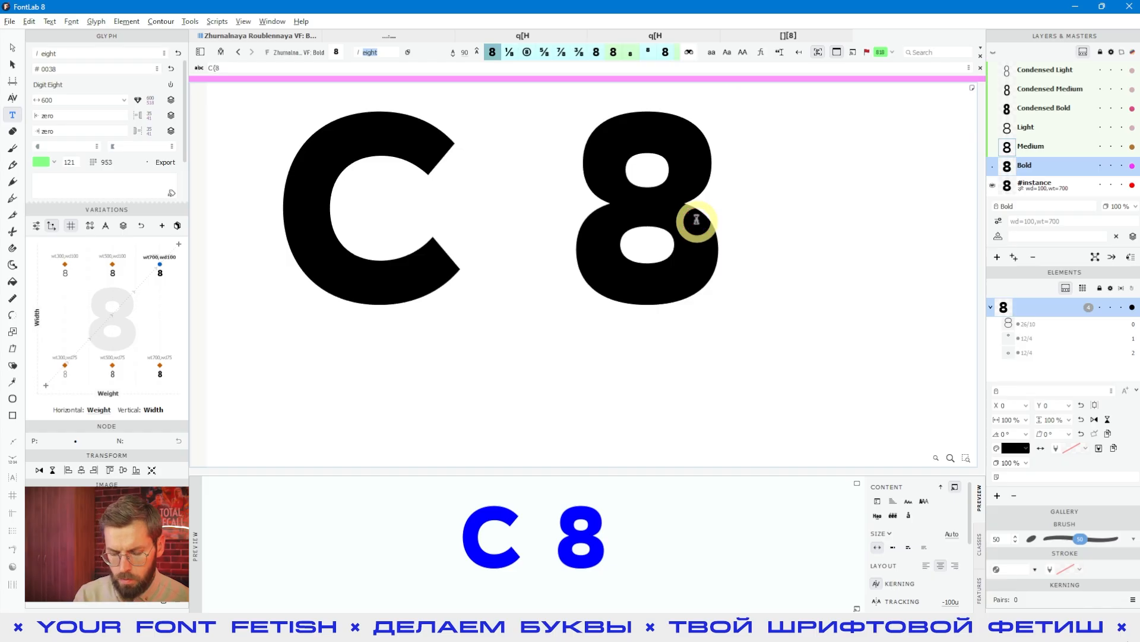
text([)
click(12, 57)
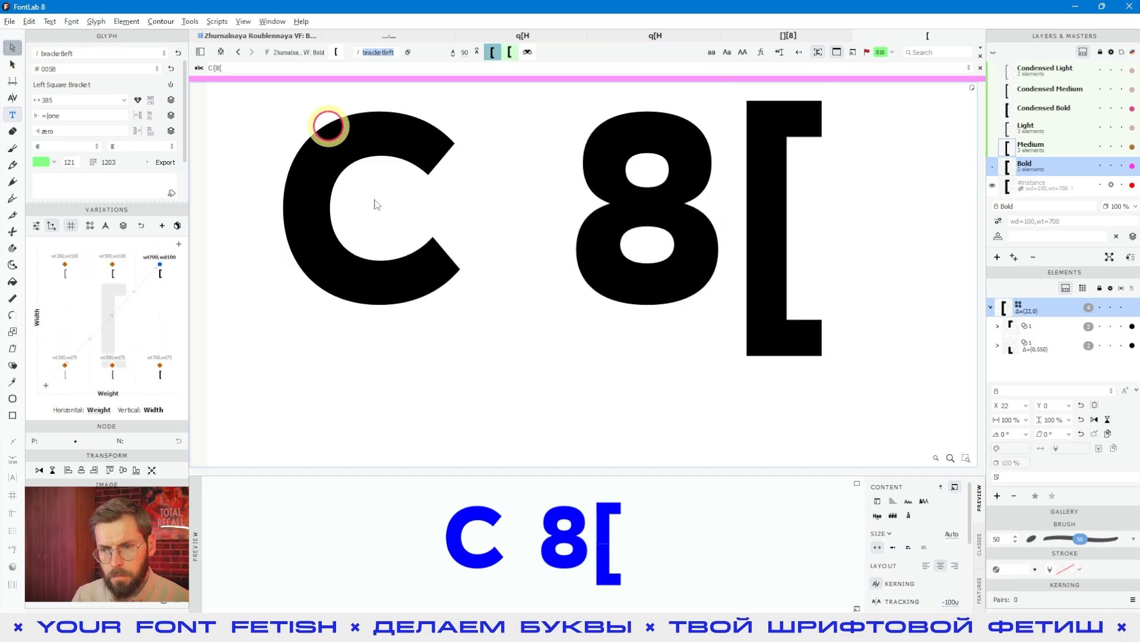
key(space)
scroll(568, 279, up, 1)
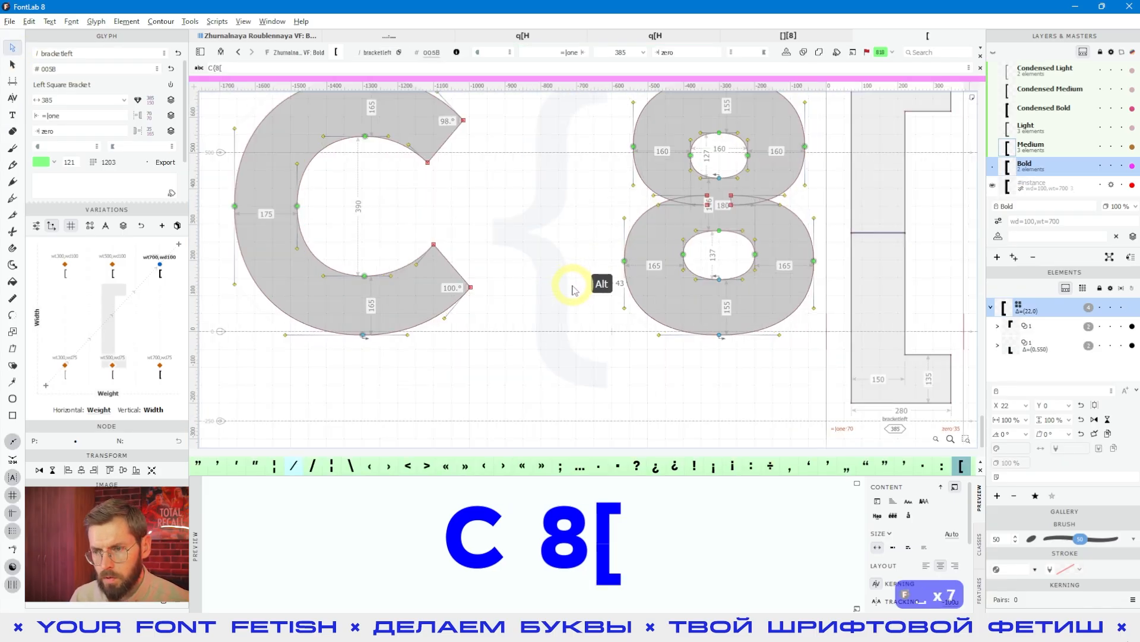
- Draw an open path for the brace's lower half: a curved shoulder from 41, 244, a vertical stem and a short diagonal ending near 268, -160
click(11, 197)
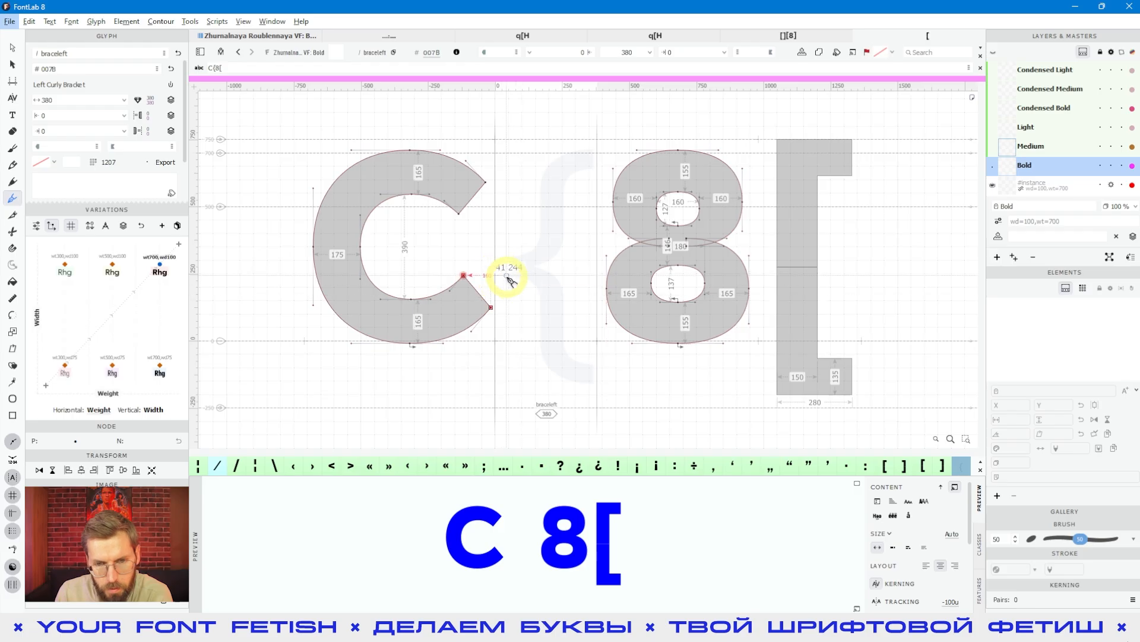
click(507, 276)
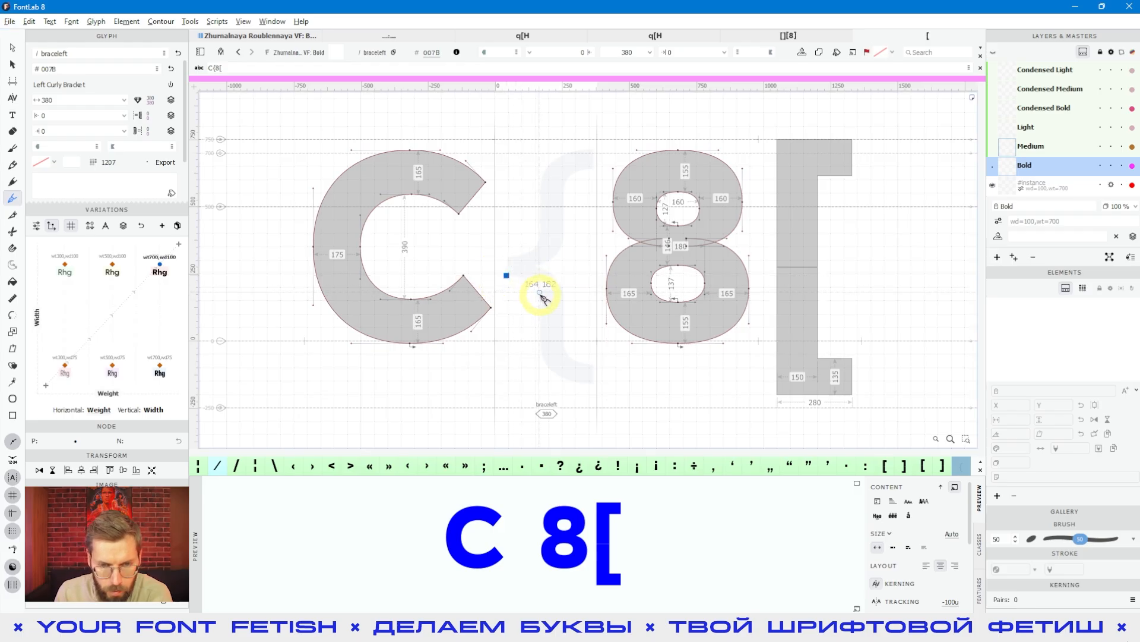
drag(541, 297, 541, 320)
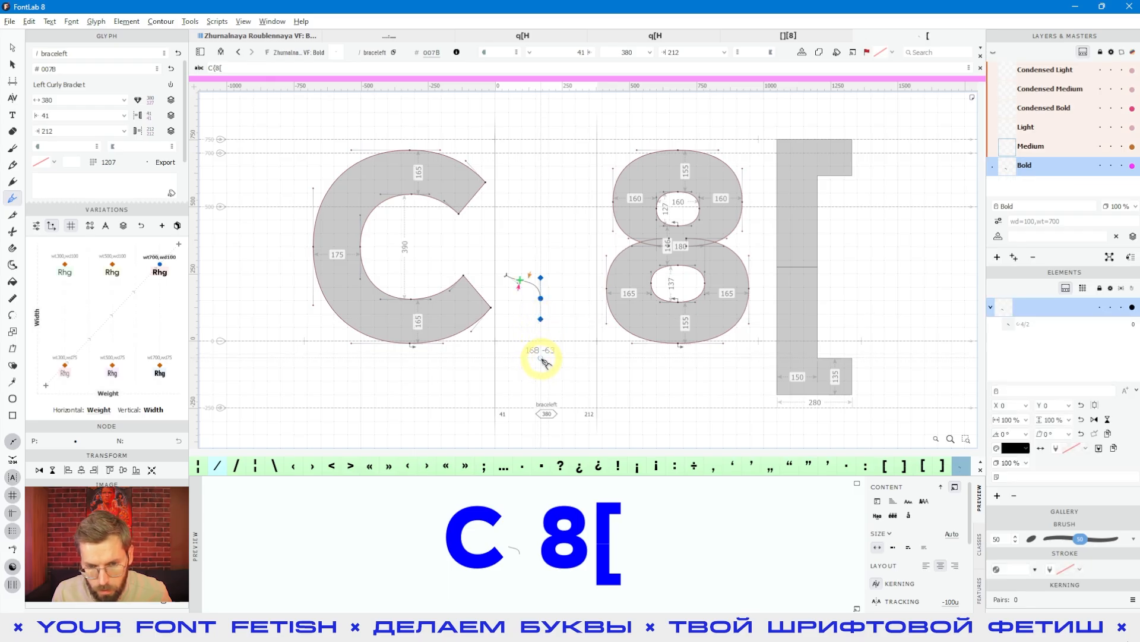
click(568, 383)
key(Escape)
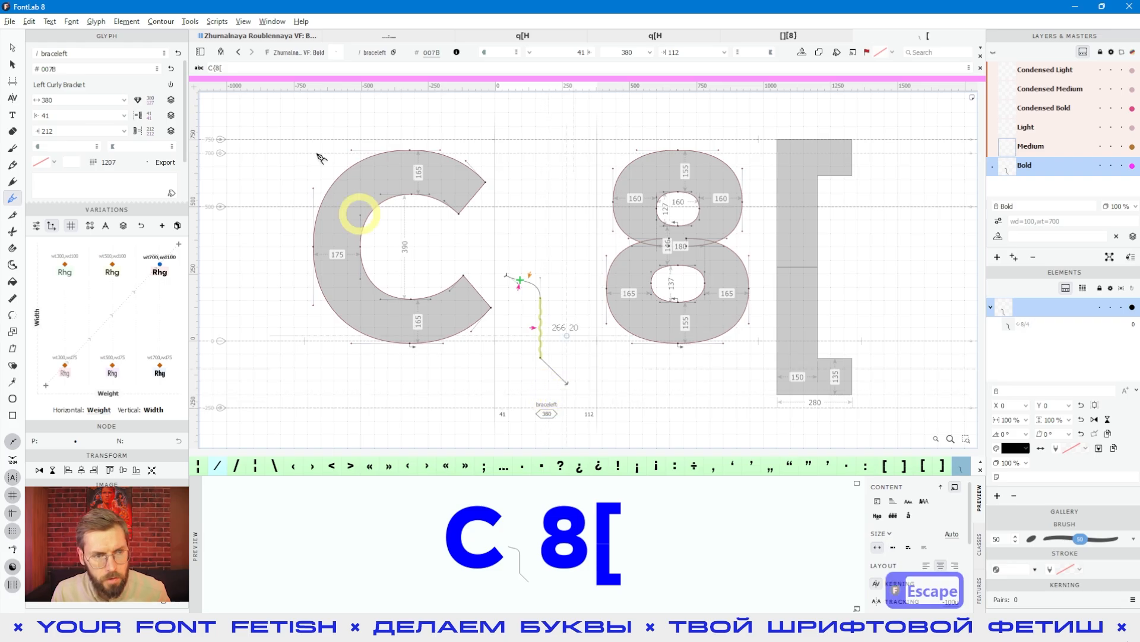
- Raise the start handle of the brace's upper curve to about 104, 241
click(418, 313)
scroll(542, 289, up, 4)
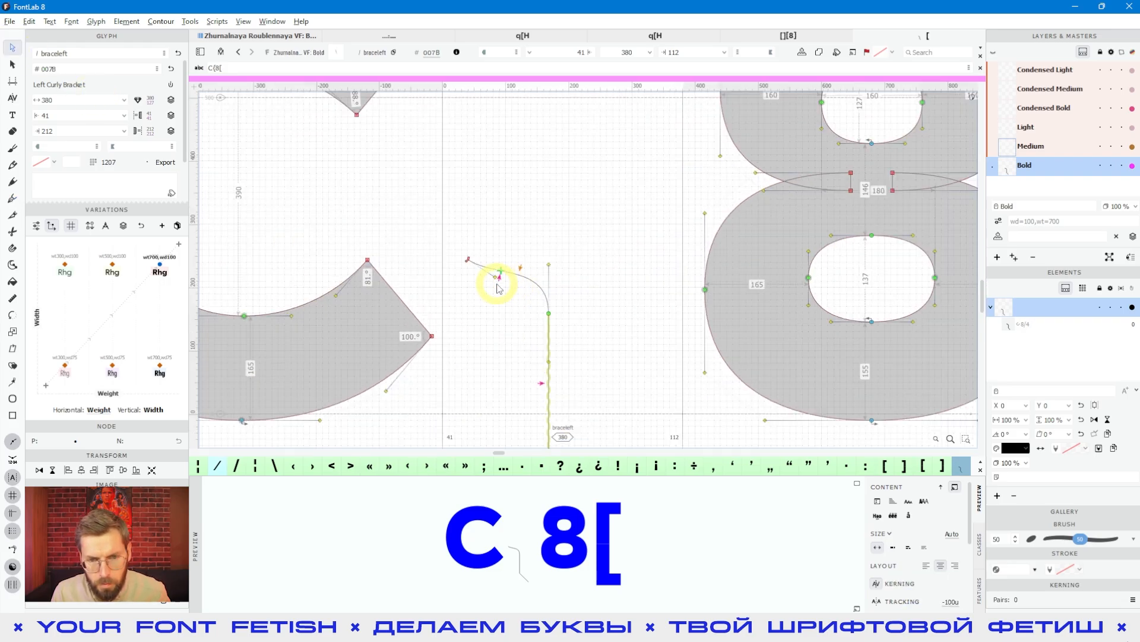
drag(505, 269, 509, 260)
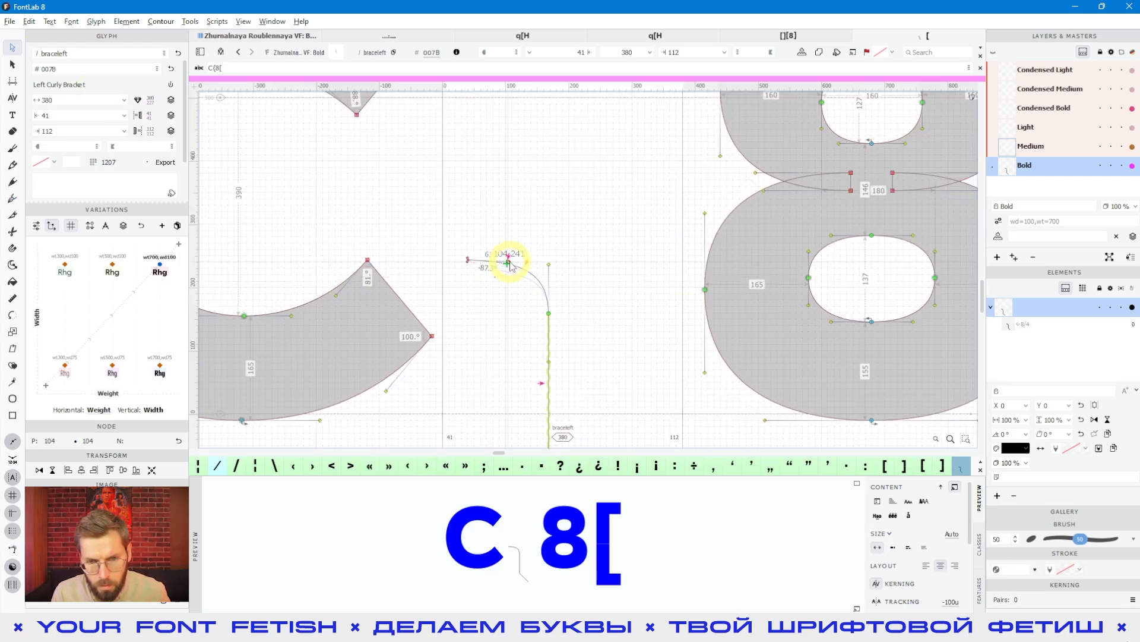
- Clean up the straight stem and turn the diagonal lower segment into a curve ending horizontally at y -200
scroll(574, 320, down, 3)
drag(593, 205, 469, 264)
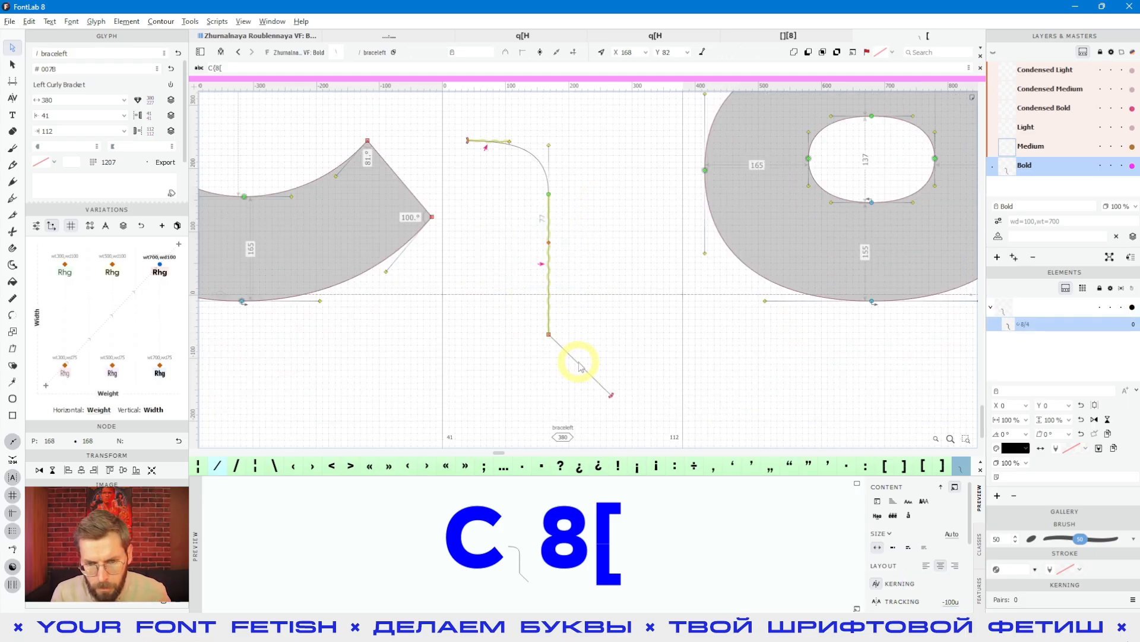
alt+click(582, 337)
click(563, 367)
drag(569, 356, 567, 405)
click(620, 307)
key(space)
drag(620, 307, 588, 326)
- Level the start handle of the brace's upper curve horizontally at 101, 244
click(510, 253)
scroll(456, 175, up, 5)
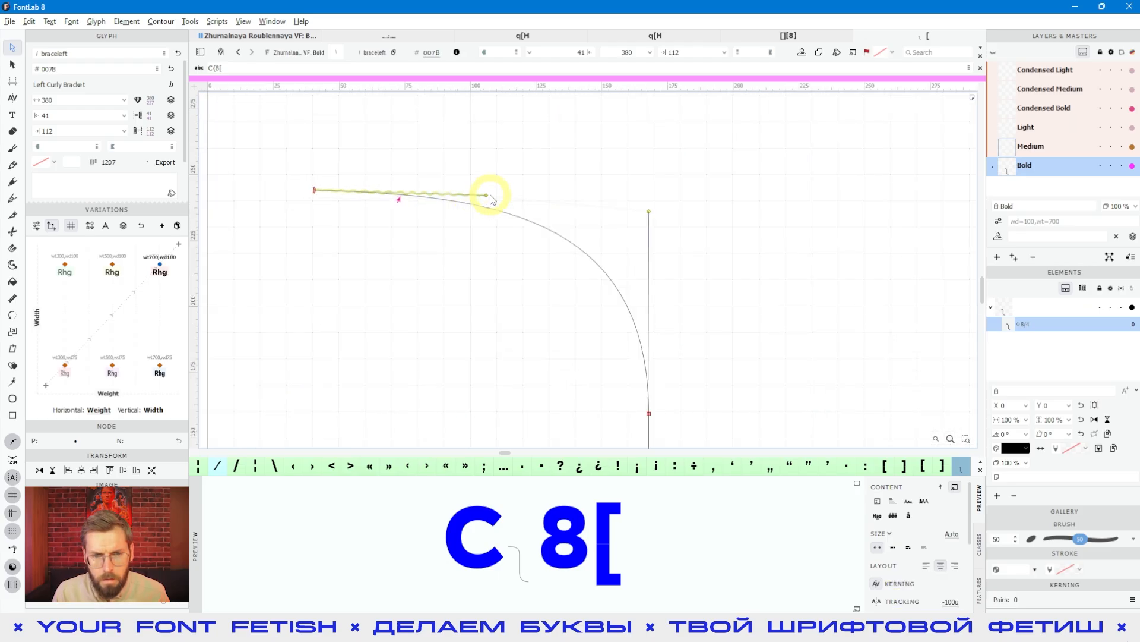
drag(486, 195, 474, 193)
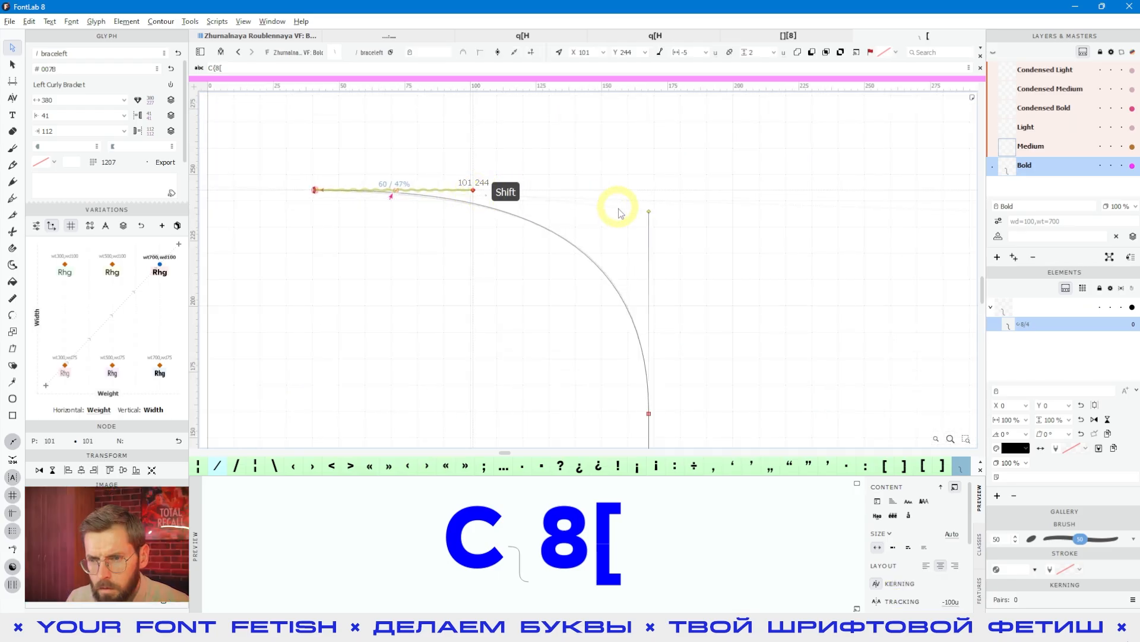
scroll(660, 247, down, 4)
key(space)
drag(680, 308, 561, 324)
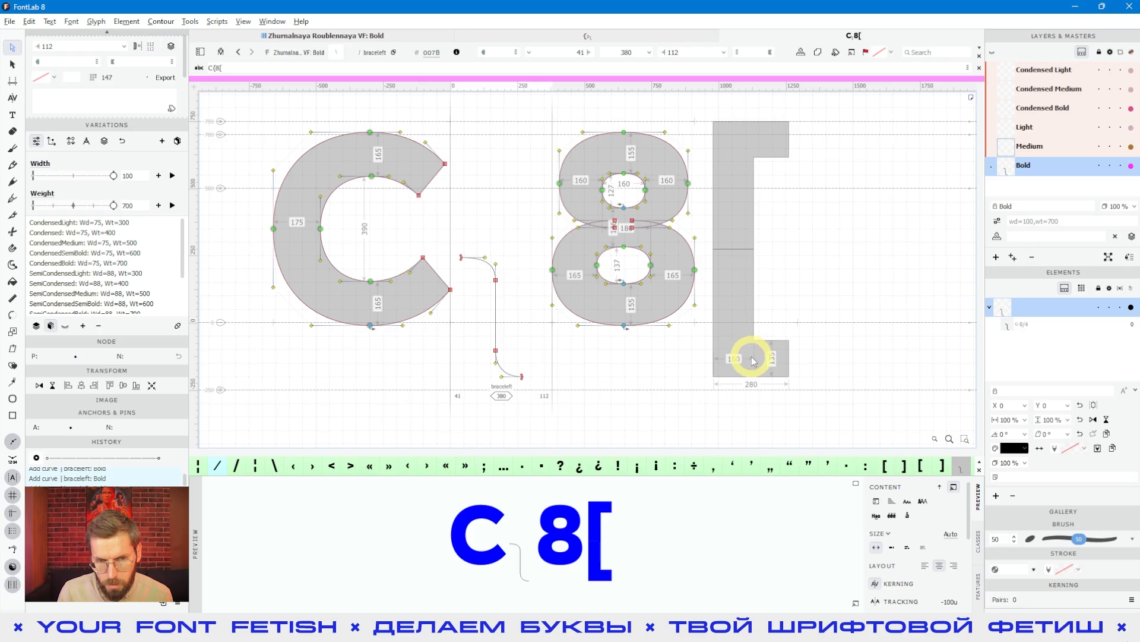
- Bring up the stroke settings with all of their options expanded
click(267, 22)
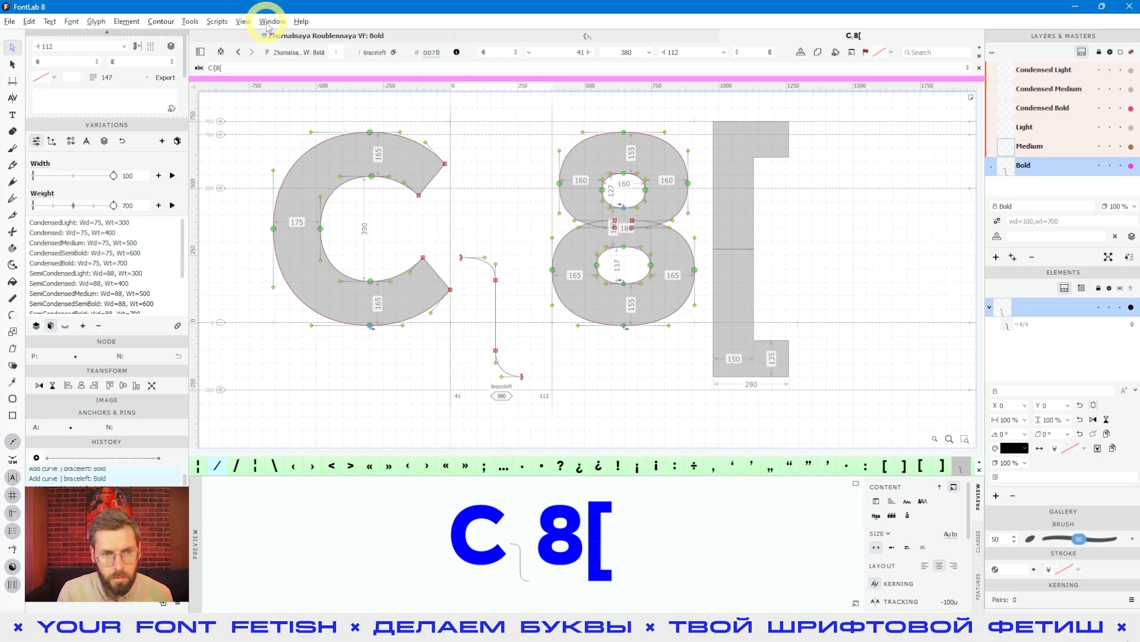
mouse_move(319, 124)
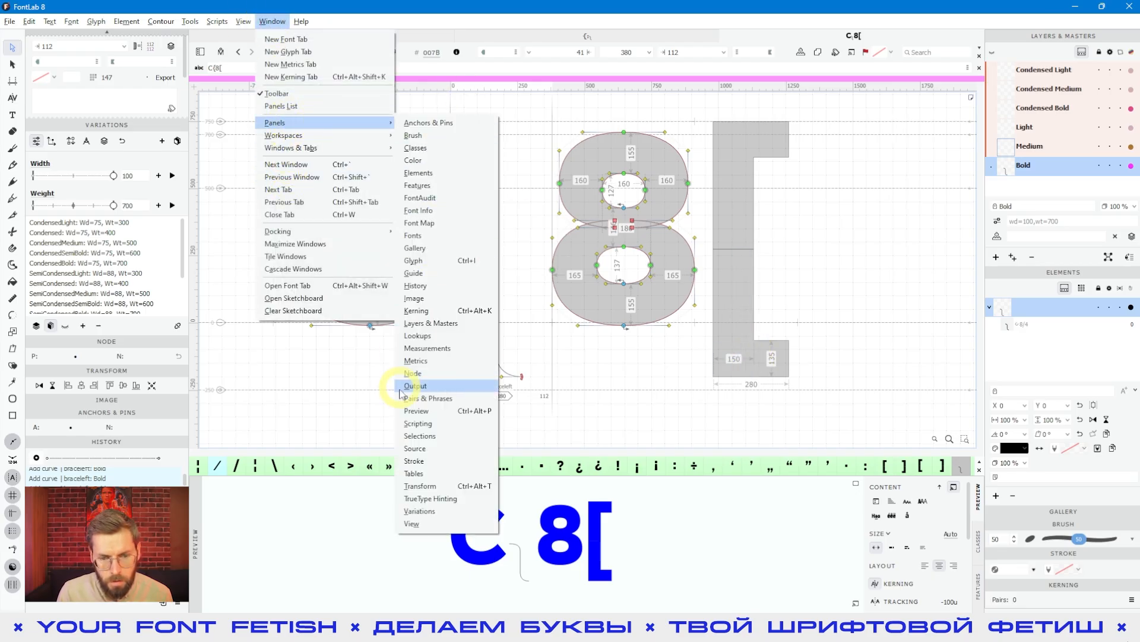
click(416, 462)
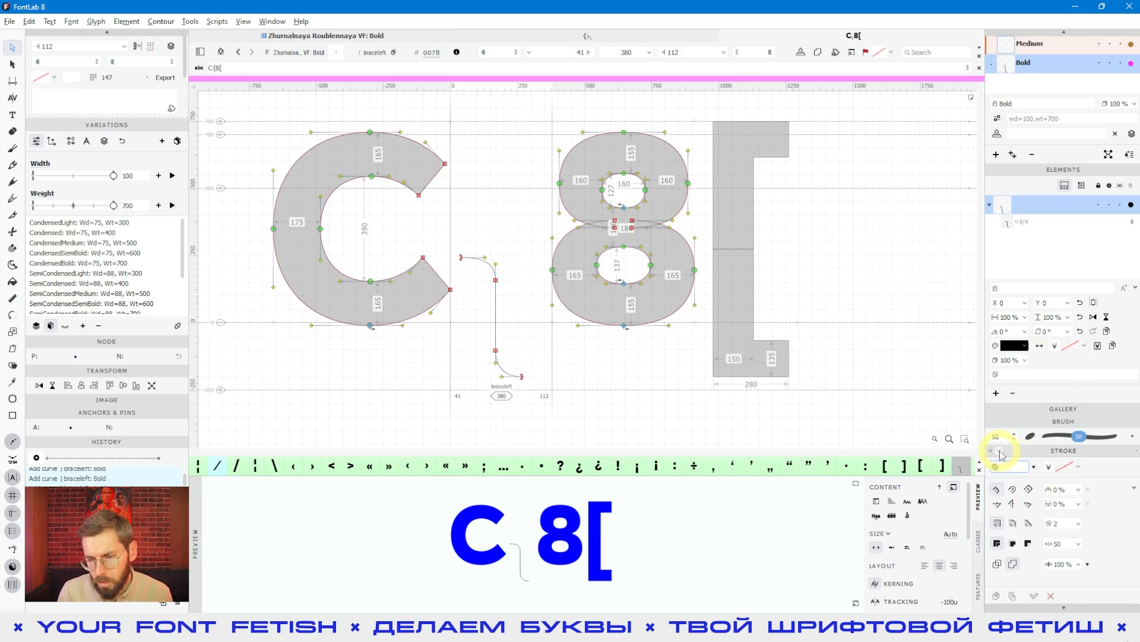
click(1000, 451)
scroll(1008, 540, down, 3)
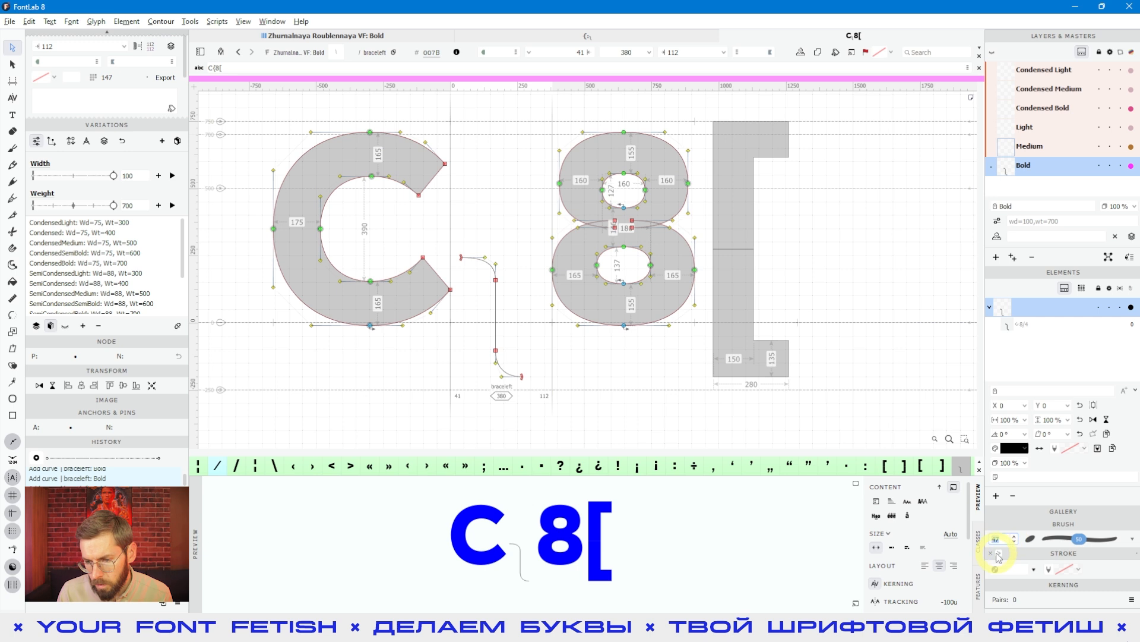
click(998, 553)
- Select the whole brace path and give it a stroke thickness of 150
scroll(474, 418, up, 2)
click(544, 299)
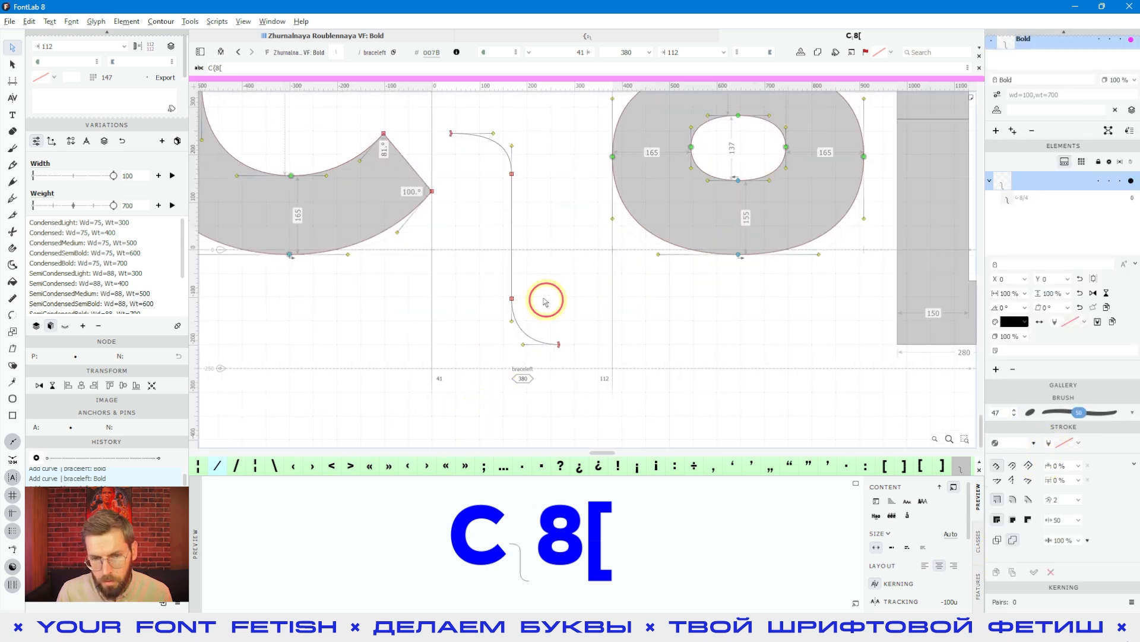
double_click(526, 265)
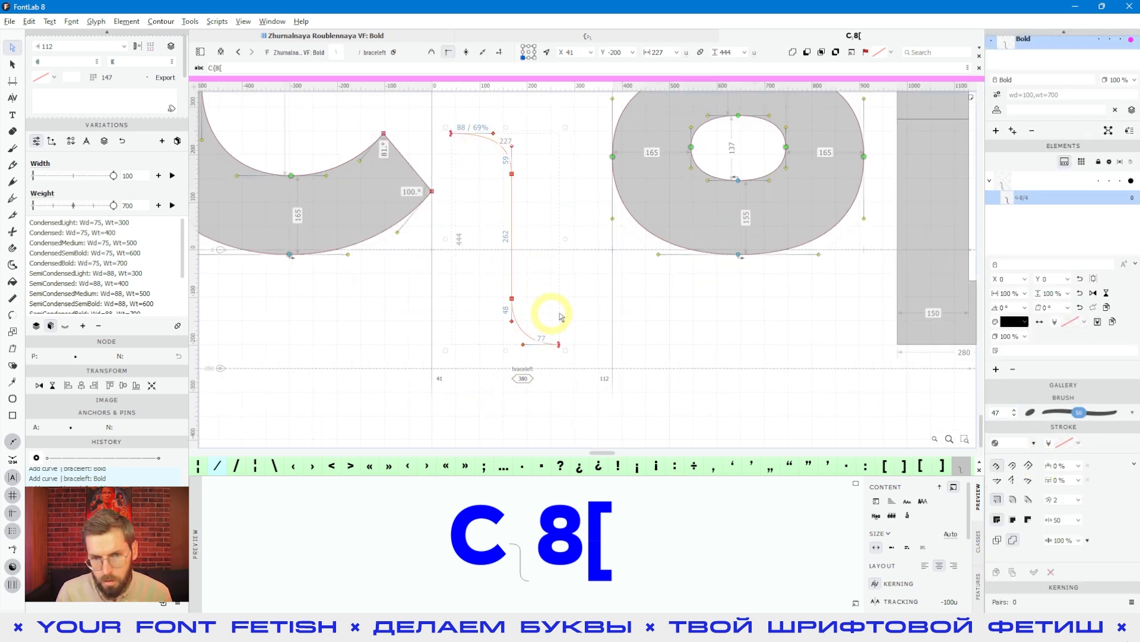
click(1034, 444)
click(1054, 595)
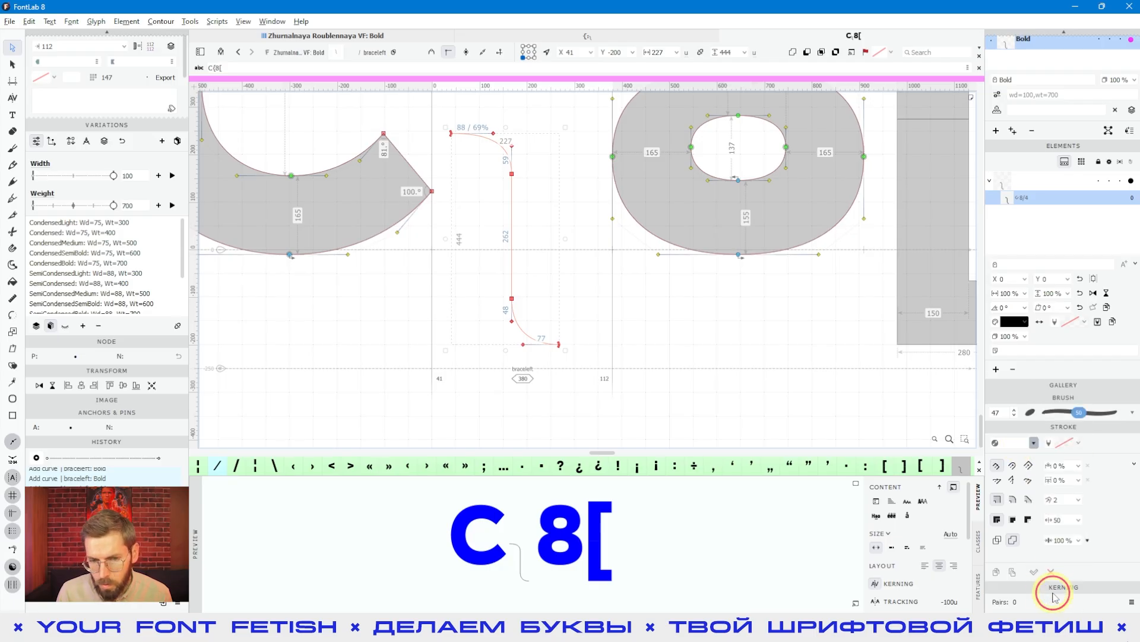
click(616, 333)
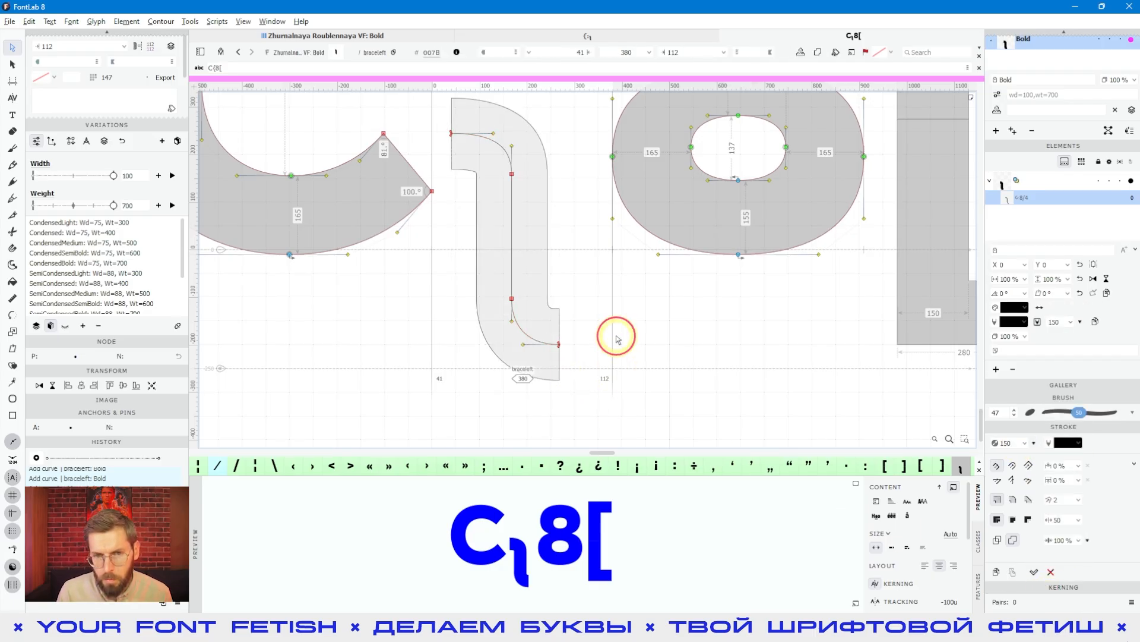
- Lower the upper node of the brace's stem to y 119 while keeping its curve handle in place
scroll(617, 330, down, 1)
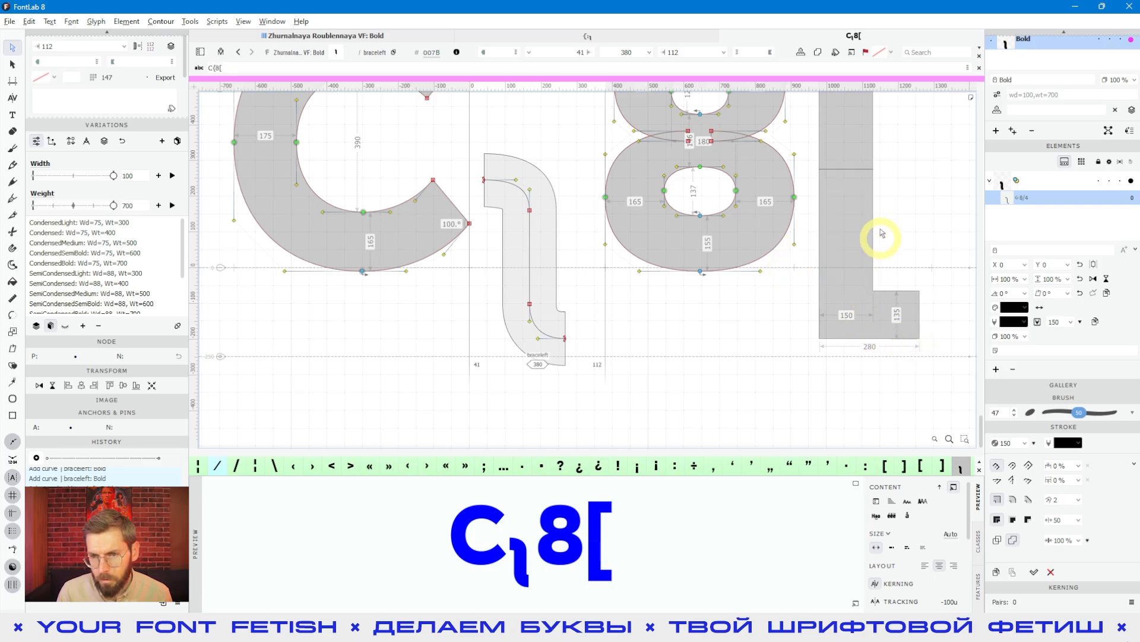
scroll(562, 217, up, 1)
scroll(535, 243, up, 1)
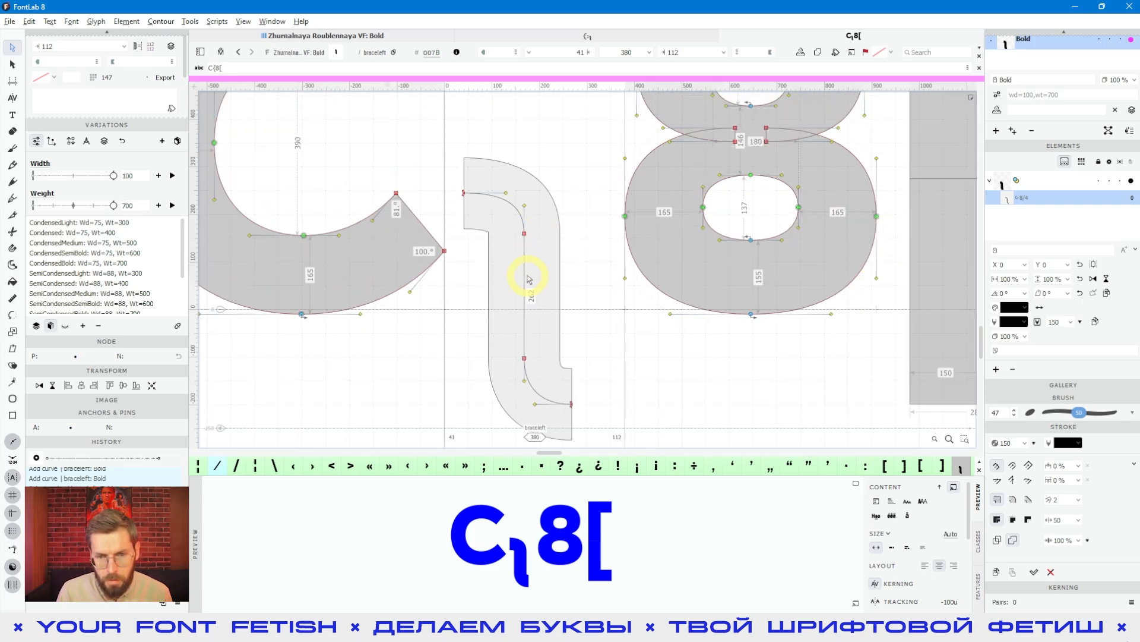
click(532, 229)
key(alt+shift+Down)
key(alt+shift+Down)
key(alt+shift+Down)
key(alt+shift+Down)
key(alt+shift+Down)
key(alt+shift+Up)
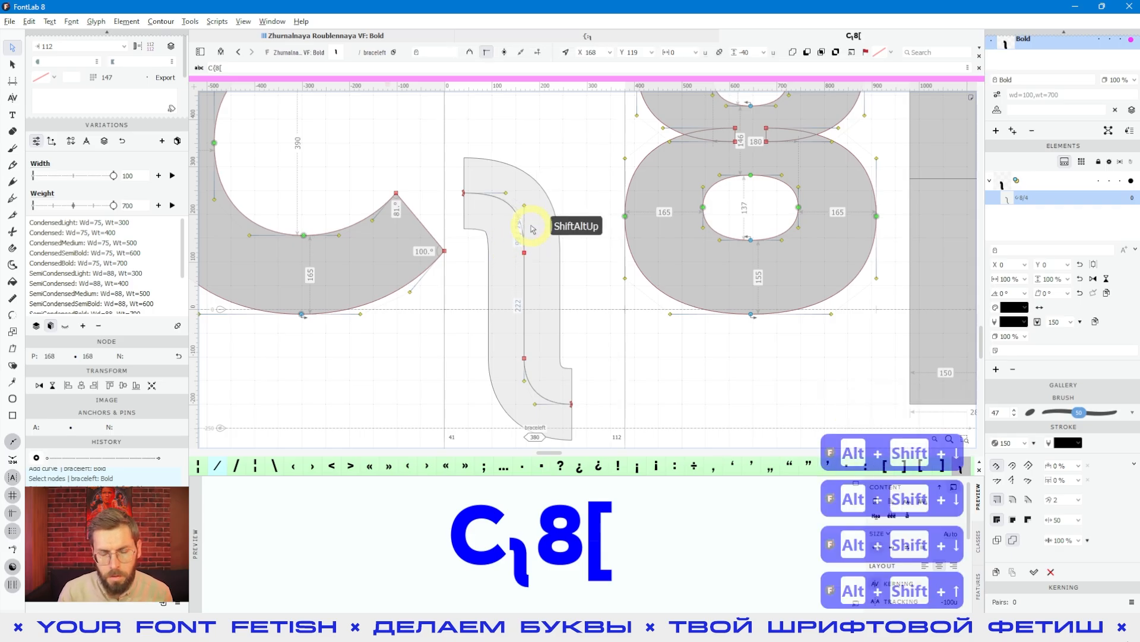
key(Delete)
- Raise the lower node of the brace's stem to y -83 while keeping its curve handle in place
scroll(540, 387, down, 1)
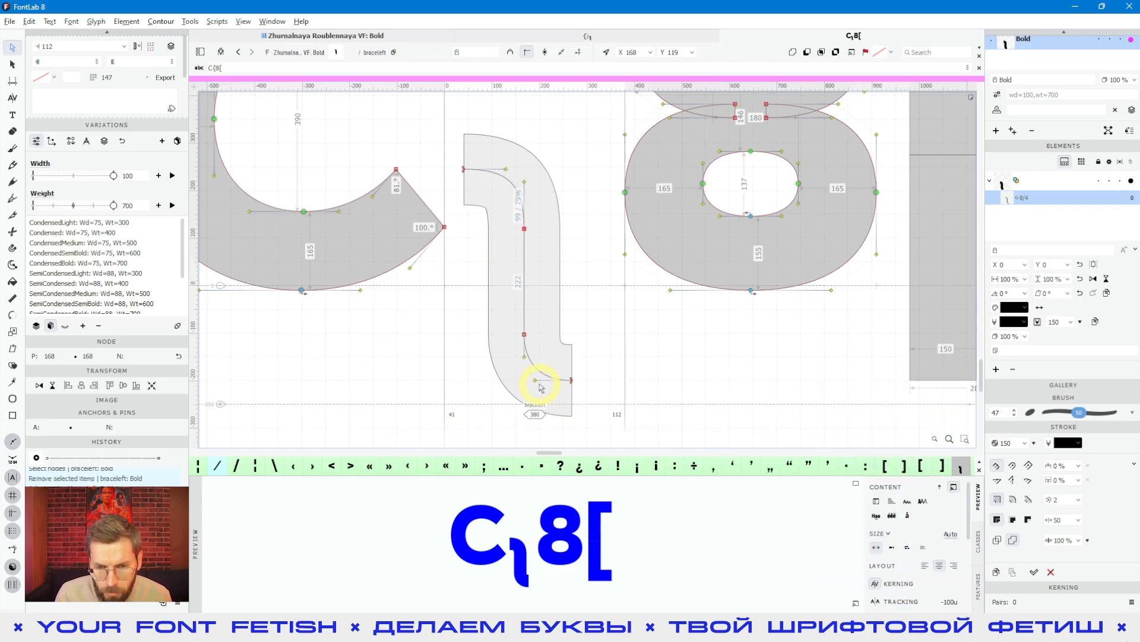
scroll(541, 387, up, 1)
click(514, 319)
scroll(510, 332, up, 1)
key(alt+shift+Up)
key(alt+shift+Up)
key(alt+shift+Up)
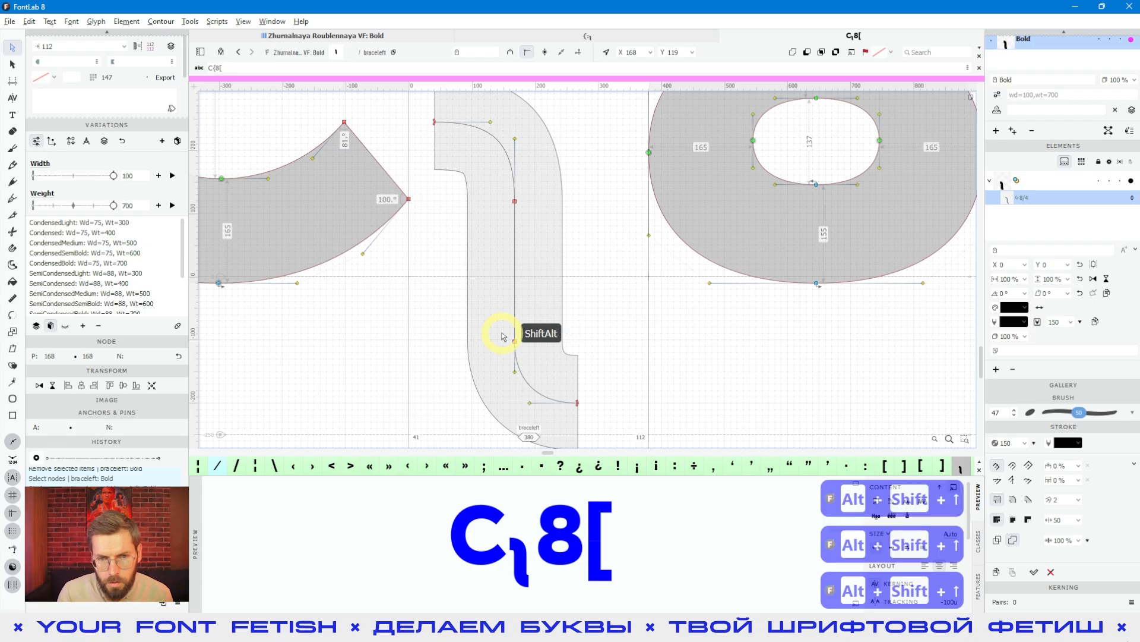
key(alt+shift+Up)
key(alt+shift+Up)
key(alt+shift+Up)
key(alt+shift+Down)
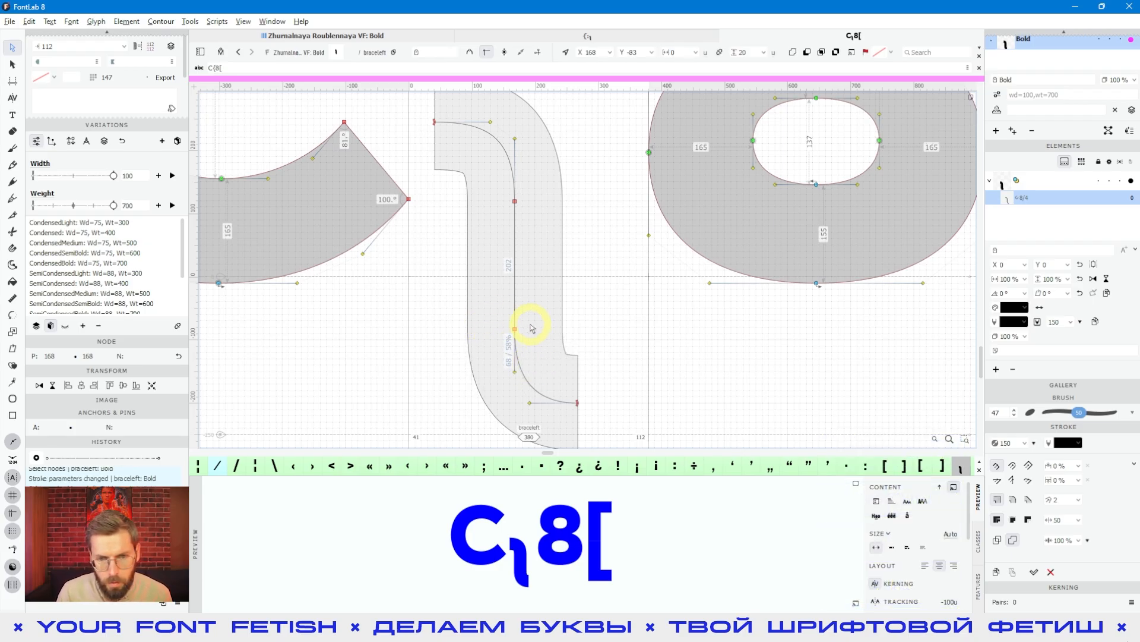
- Extend the brace's lower end with a straight horizontal segment to 320, -200
scroll(532, 328, down, 1)
click(575, 339)
key(space)
drag(555, 371, 591, 359)
click(12, 200)
click(552, 372)
drag(551, 371, 578, 374)
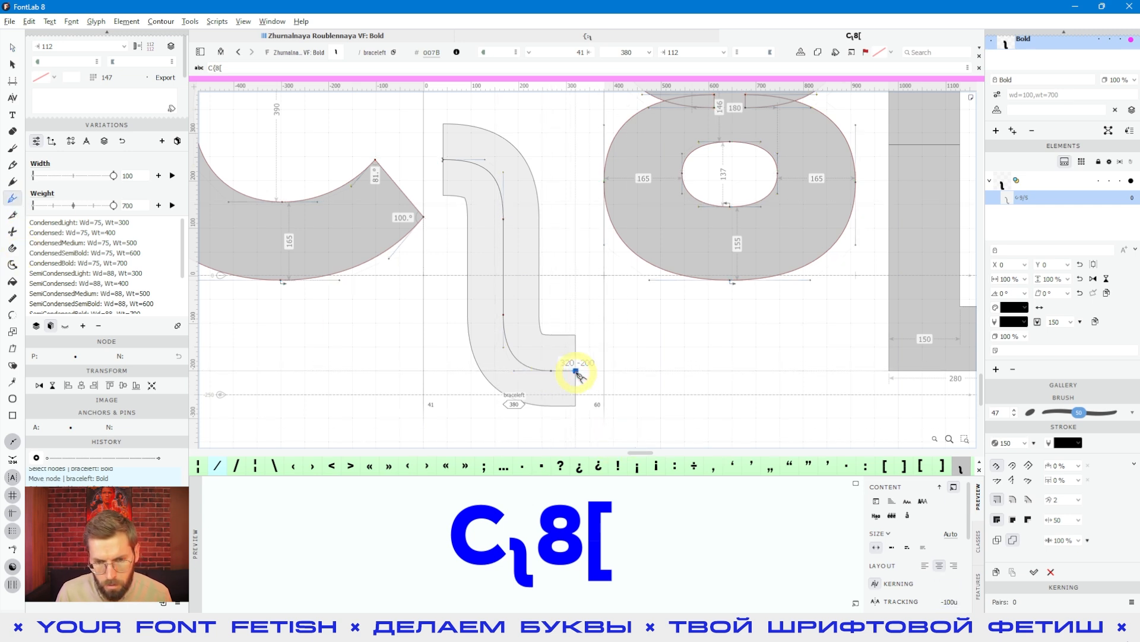
- Extend the brace's upper end with a straight horizontal segment outward to about x -6
key(a)
key(p)
click(442, 160)
shift+click(421, 159)
key(Escape)
- Try the alternative stroke alignment options on the brace path and undo the change
mouse_move(446, 255)
mouse_down()
mouse_move(556, 296)
mouse_move(594, 291)
mouse_up()
scroll(575, 240, up, 3)
scroll(578, 252, down, 3)
click(1013, 520)
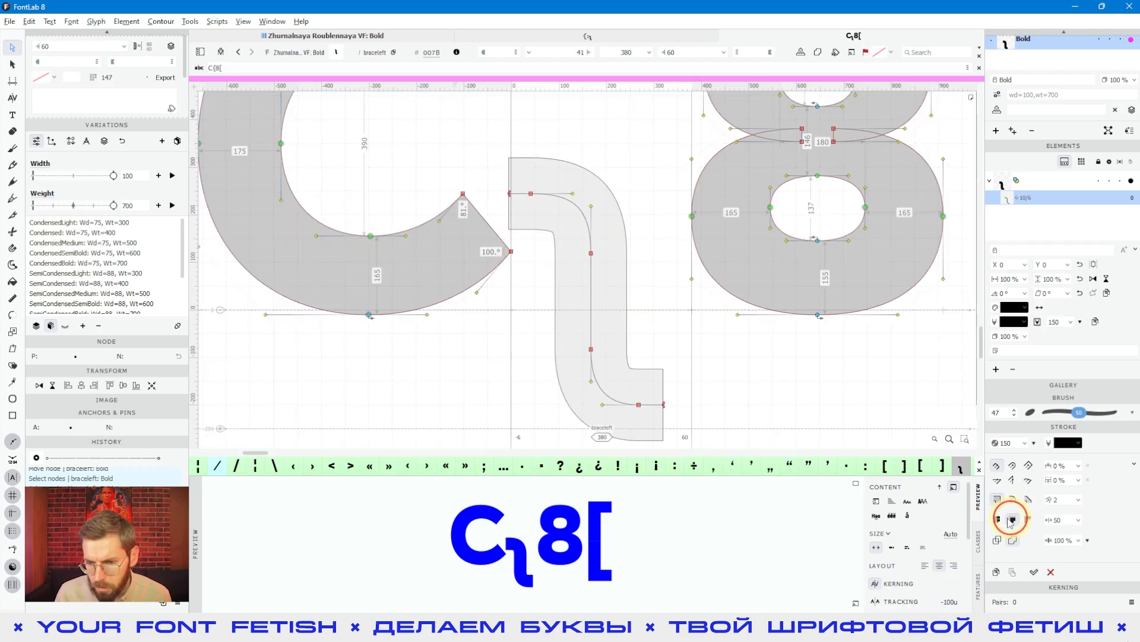
click(998, 520)
click(1016, 523)
click(1015, 523)
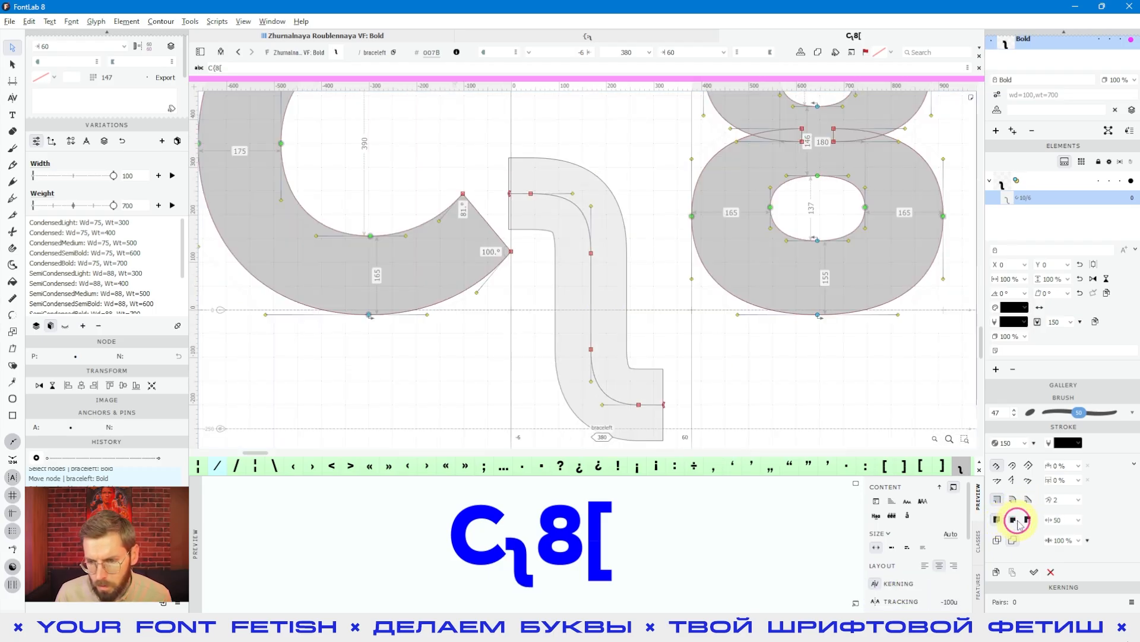
click(998, 521)
key(ctrl+z)
- Shift the two nodes of the brace's lower end 20 units outward, placing the inner one at x 288
key(space)
drag(709, 374, 586, 341)
scroll(528, 360, up, 2)
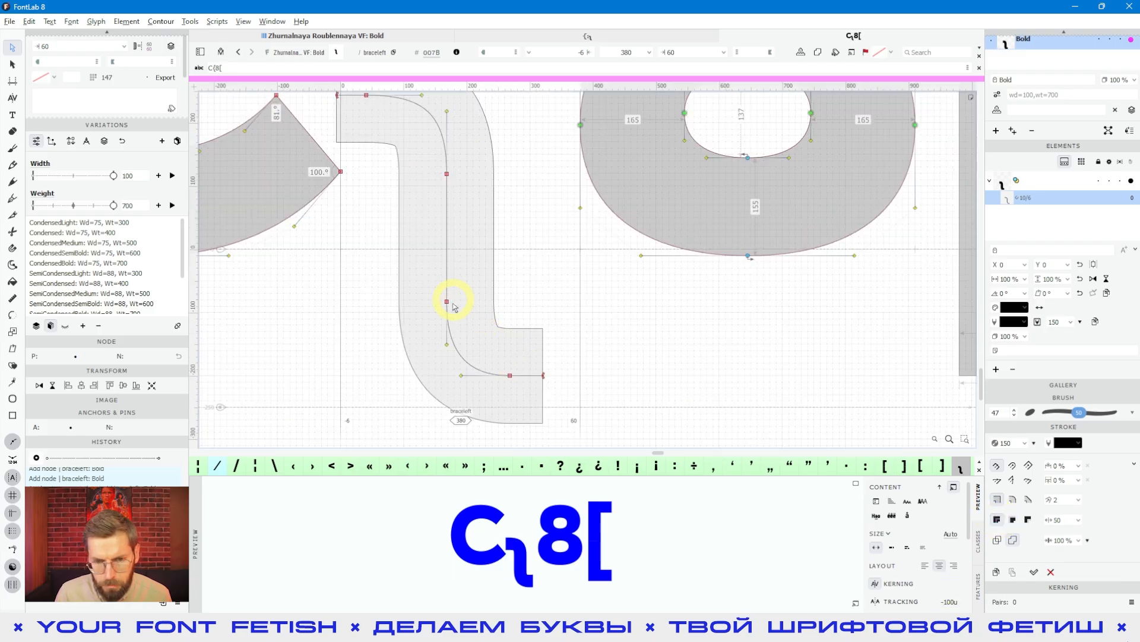
click(511, 375)
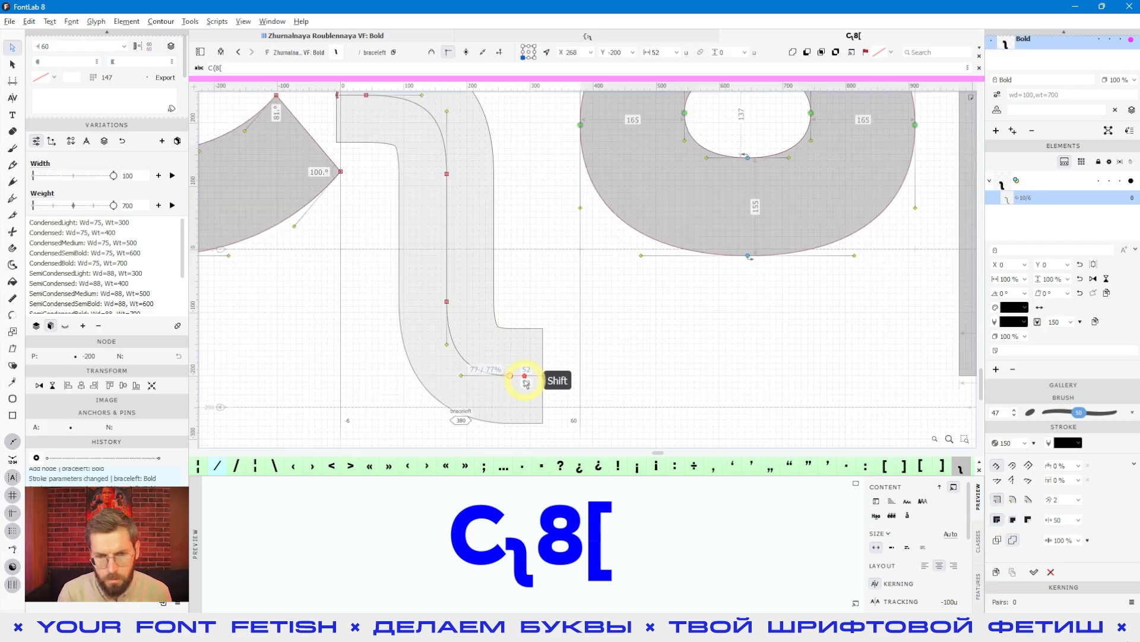
key(shift+Right)
key(shift+Right)
key(shift+Right)
key(shift+Left)
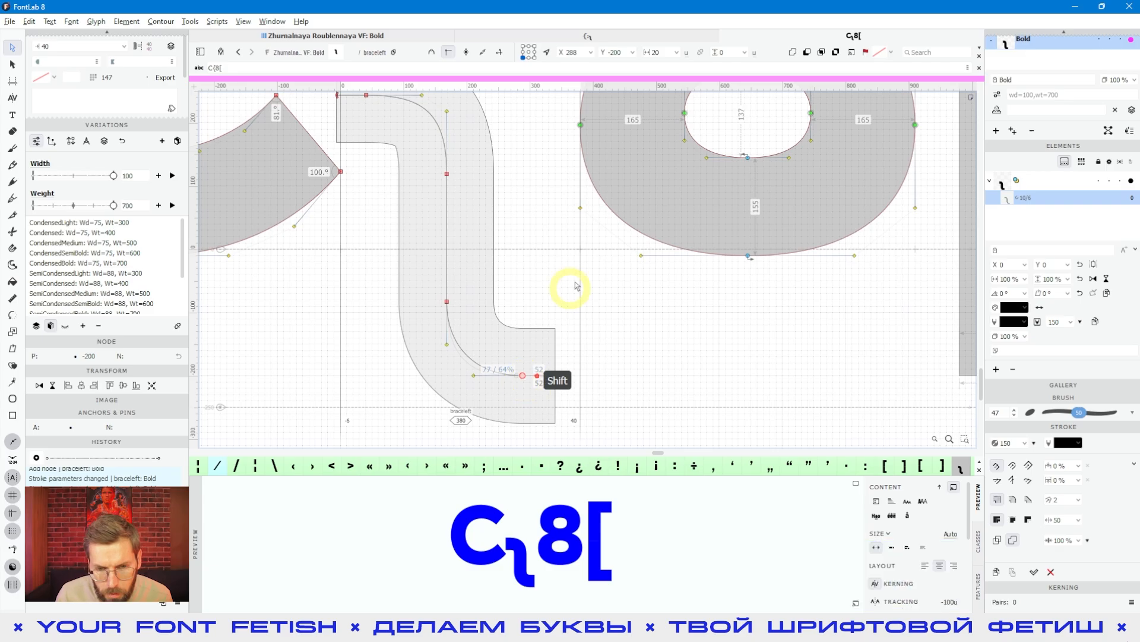
click(532, 350)
- Shift the two nodes of the brace's upper end 30 units outward, bringing the tip to x -36
key(space)
drag(544, 264, 588, 376)
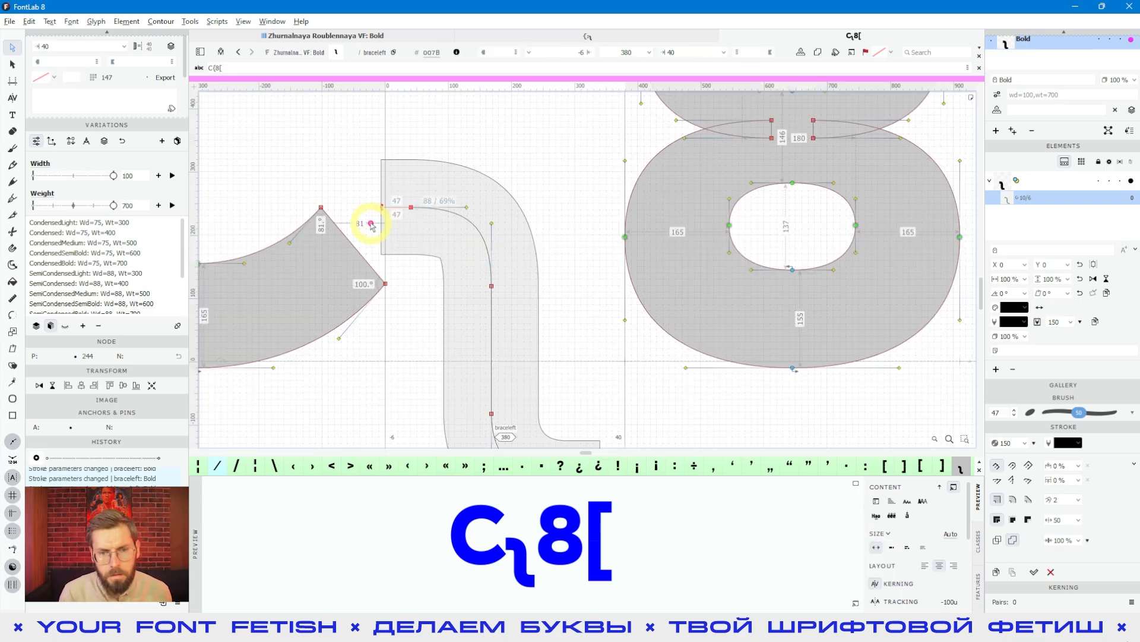
key(shift+Left)
key(shift+Left)
key(shift+Left)
click(473, 325)
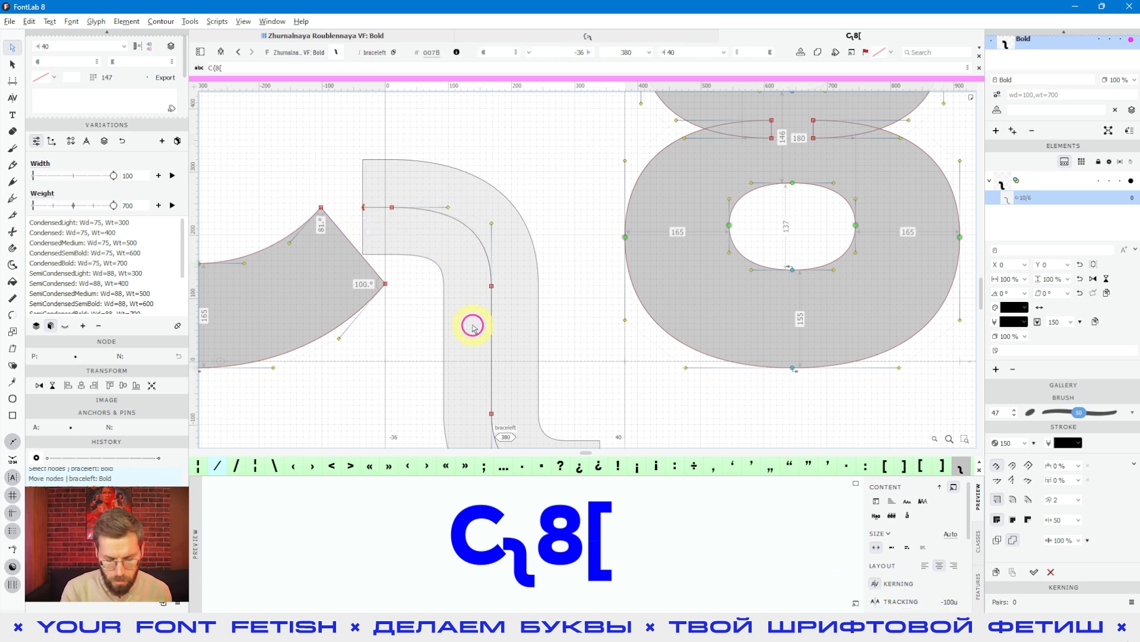
- Apply auto spacing to the brace glyph
key(;)
scroll(525, 277, down, 1)
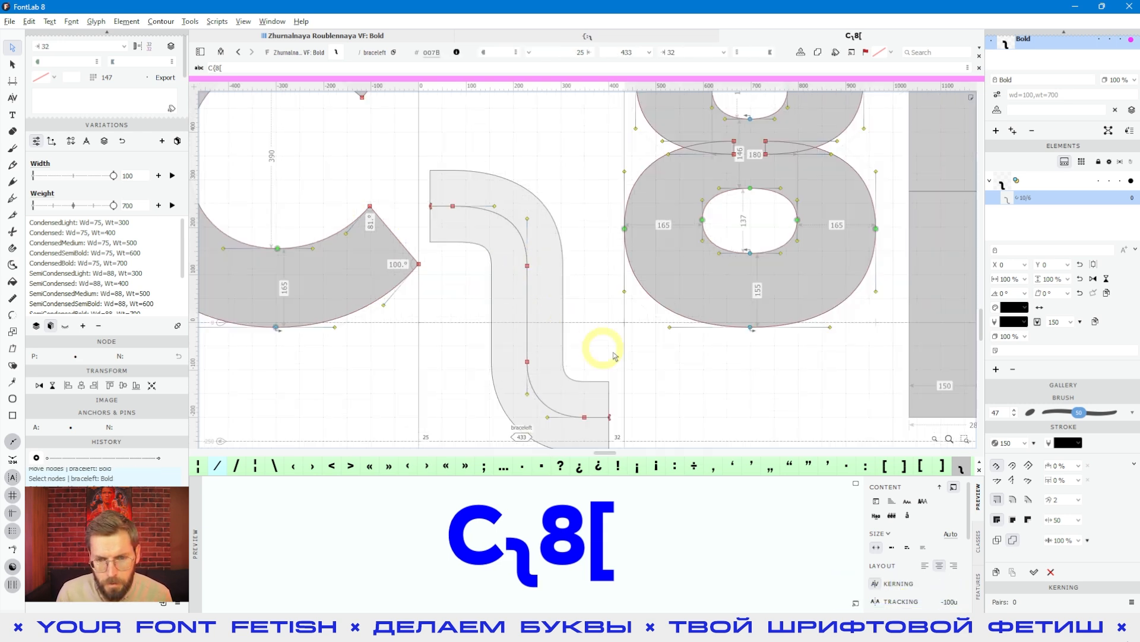
scroll(604, 350, down, 1)
key(space)
drag(665, 387, 617, 353)
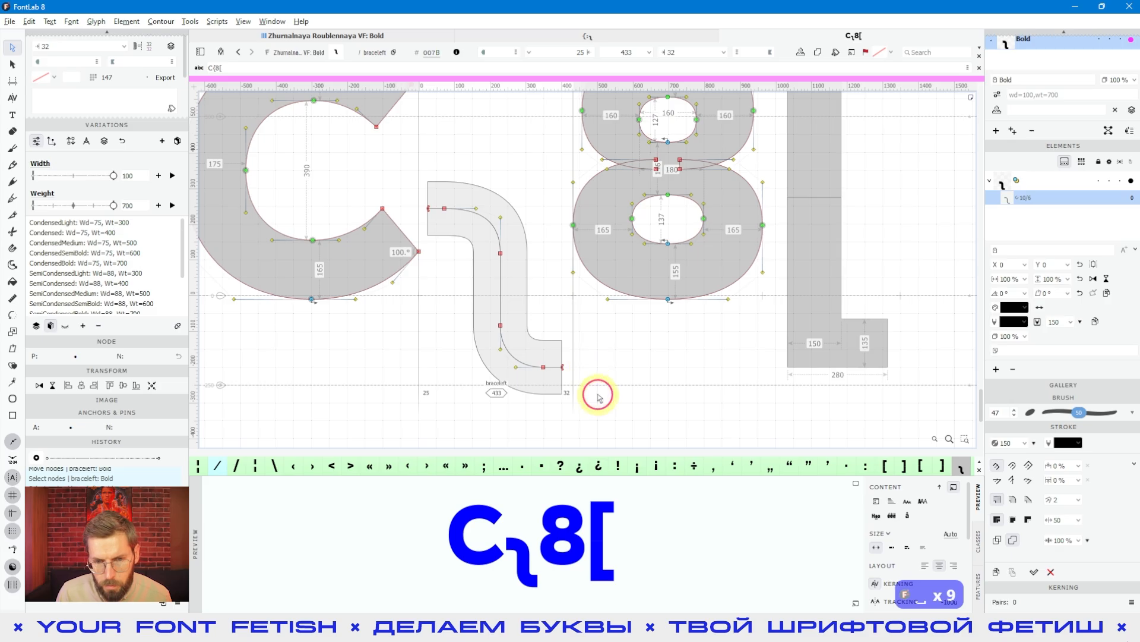
- Examine the curve and node placement of the brace's lower bend
key(v)
click(546, 404)
key(a)
drag(449, 320, 597, 408)
scroll(650, 371, up, 2)
scroll(350, 374, up, 3)
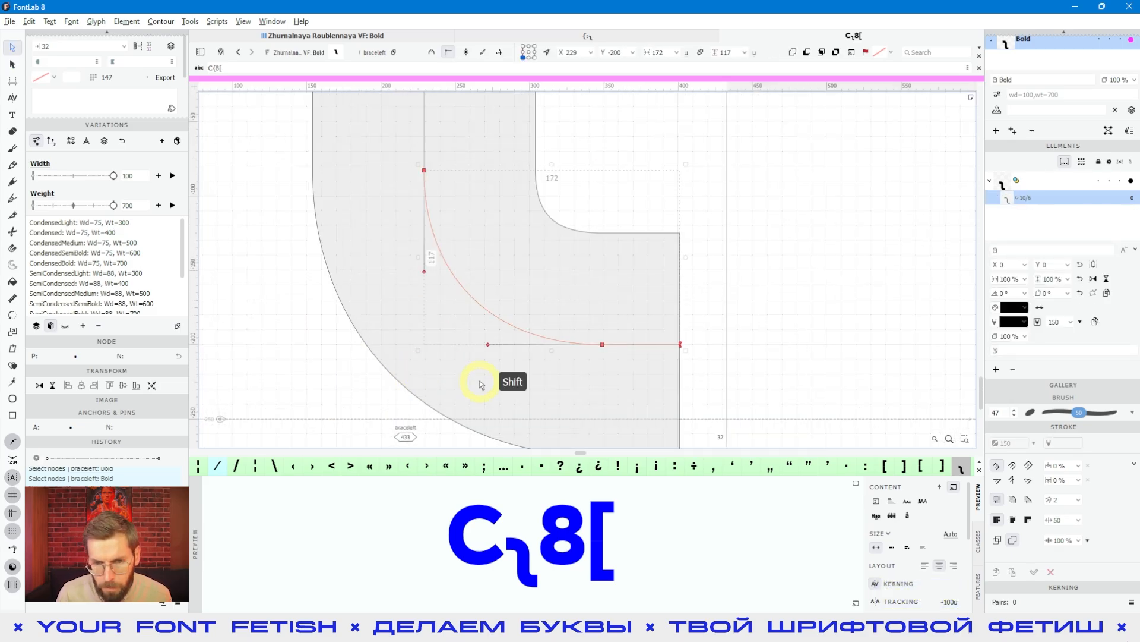
scroll(481, 384, down, 3)
click(515, 166)
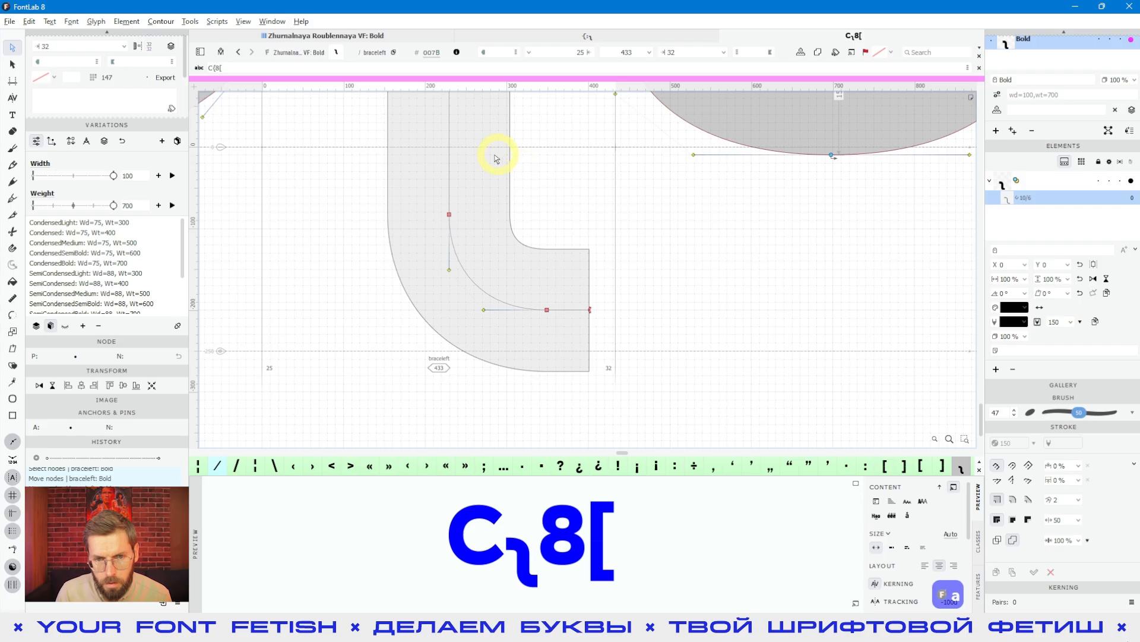
scroll(498, 186, down, 1)
scroll(555, 307, down, 2)
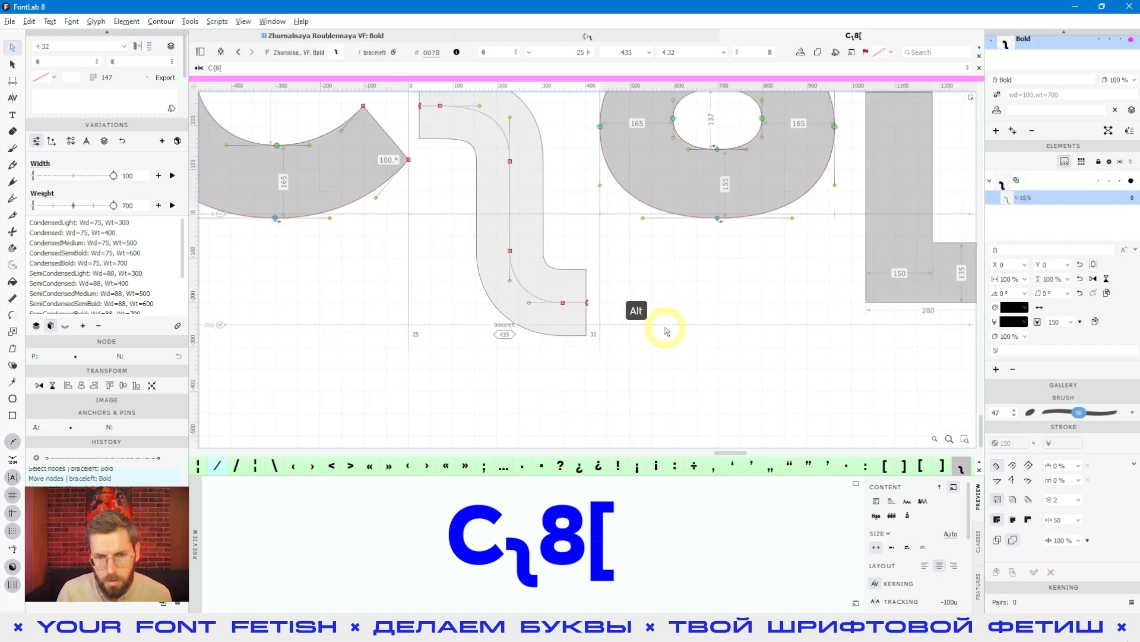
- Try lowering the stroke contrast to 46% without selecting the brace path
key(space)
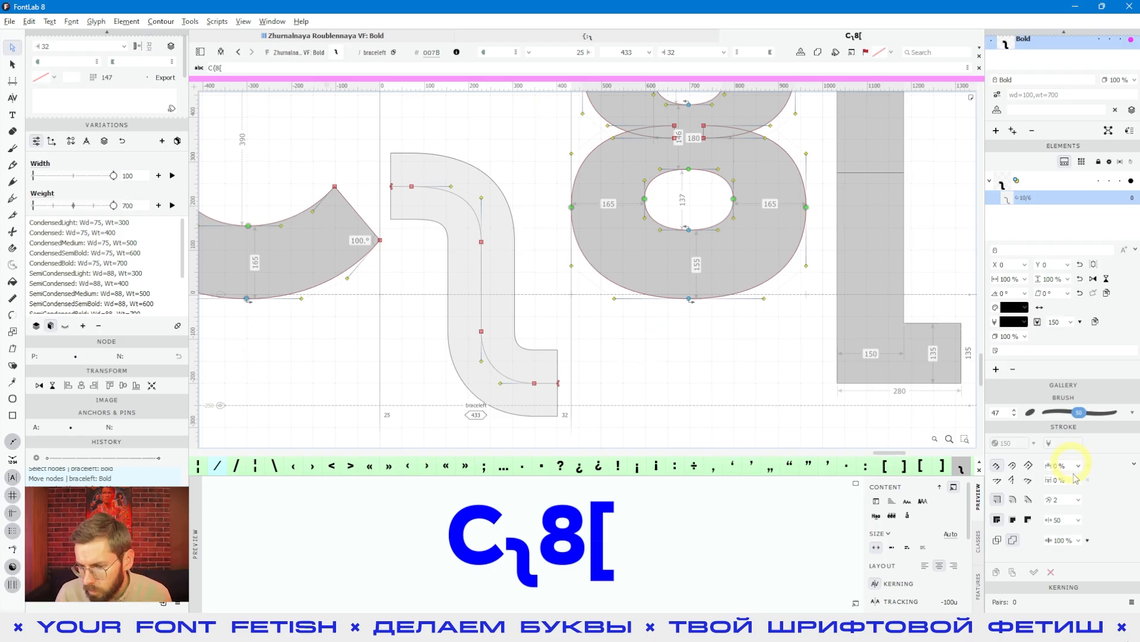
click(1078, 542)
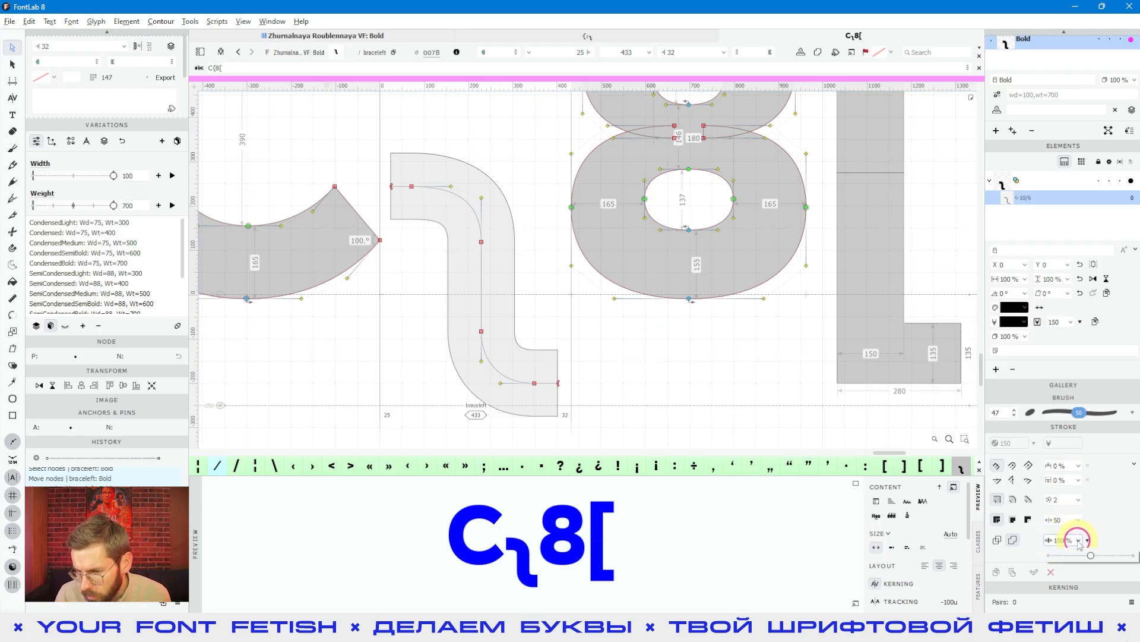
click(1080, 541)
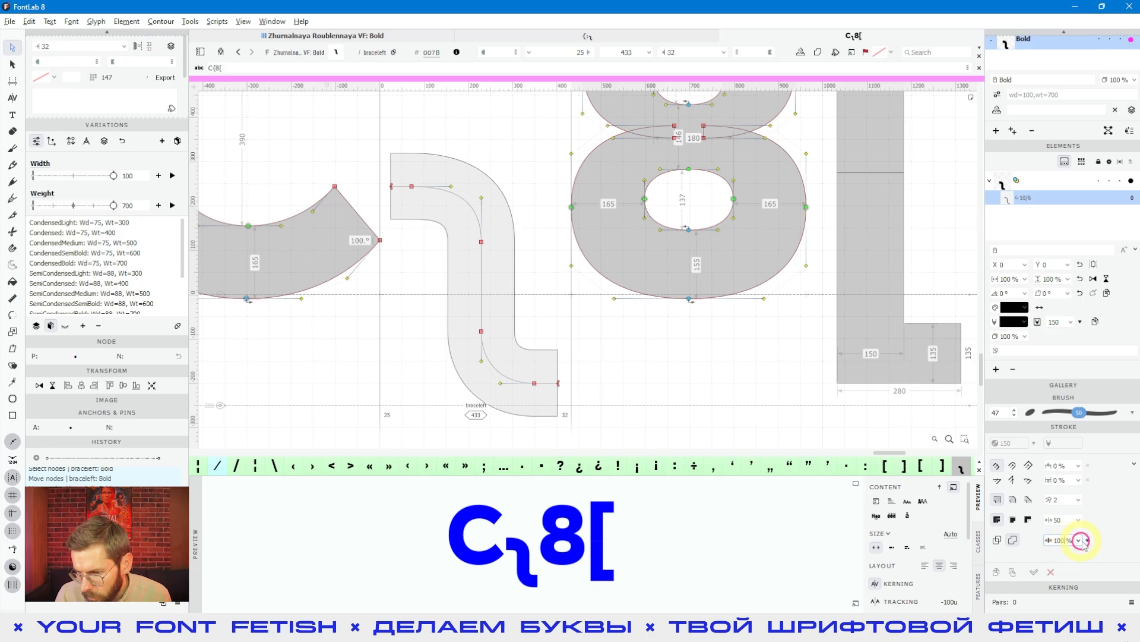
key(Down)
key(Down)
key(Down)
key(Down)
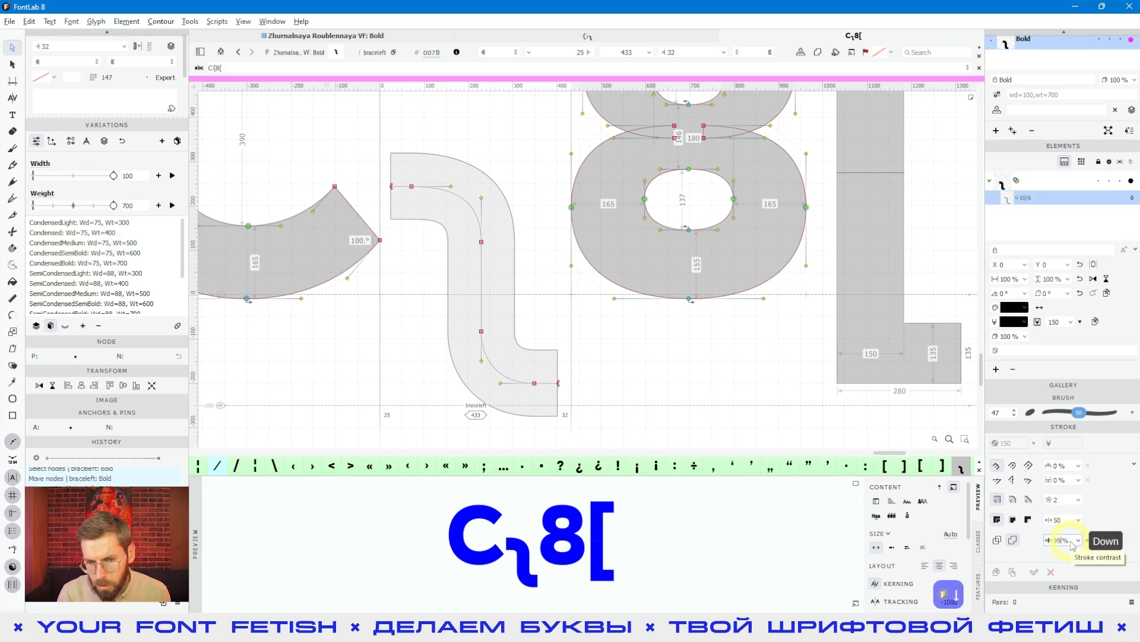
key(shift+Down)
key(shift+Down)
key(shift+Down)
key(shift+Down)
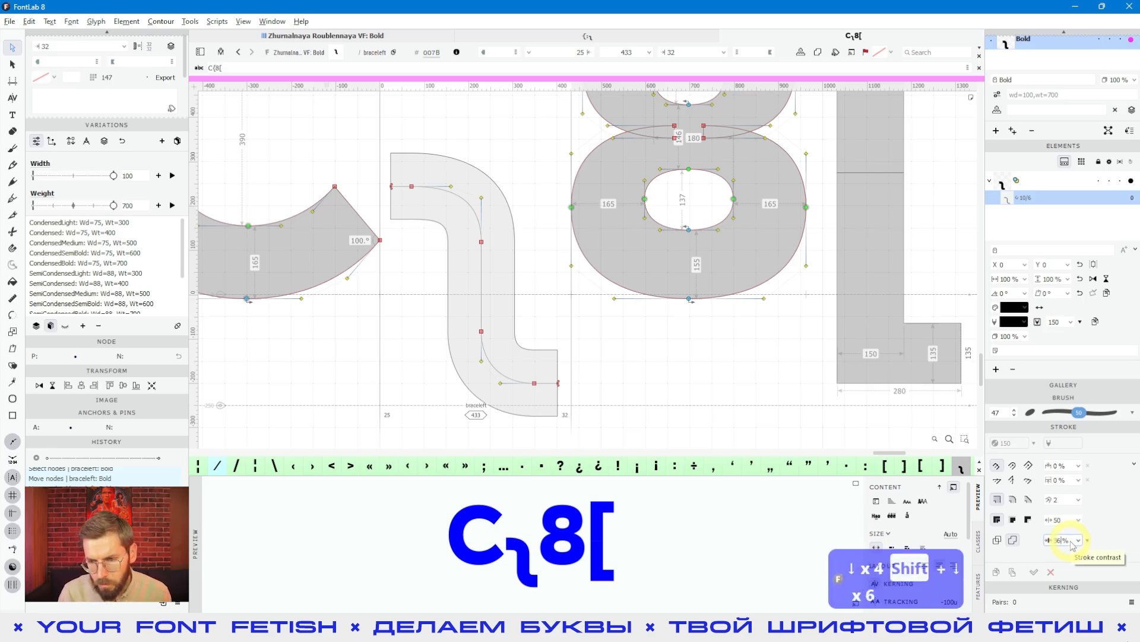
key(shift+Down)
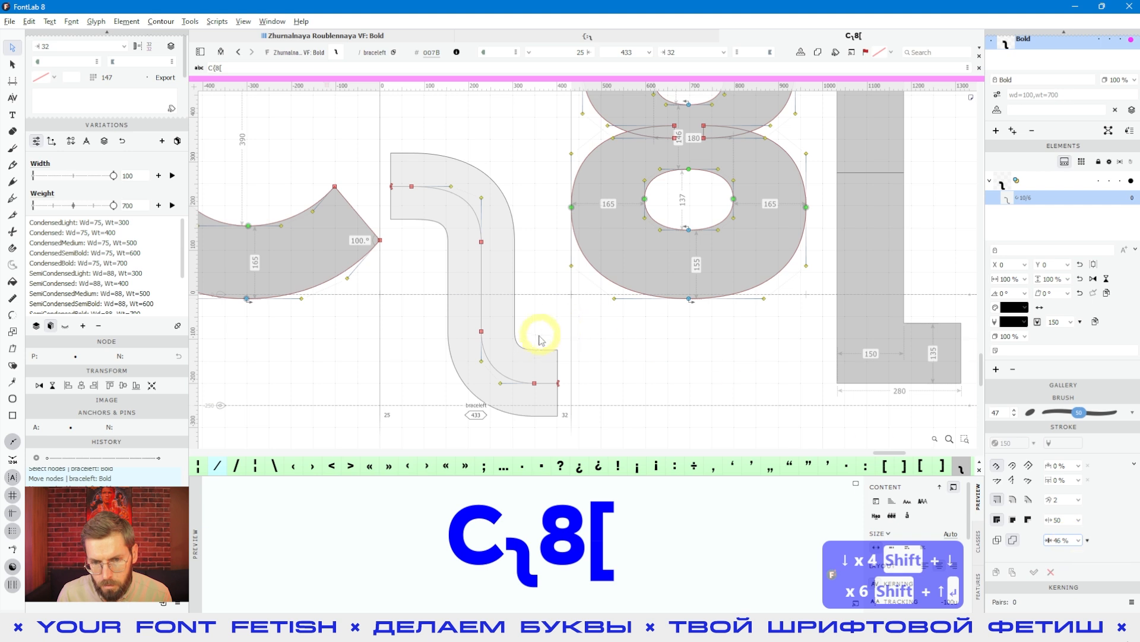
- Select the whole brace path and set its stroke contrast to 90%
click(496, 328)
click(479, 312)
click(490, 313)
key(ctrl+a)
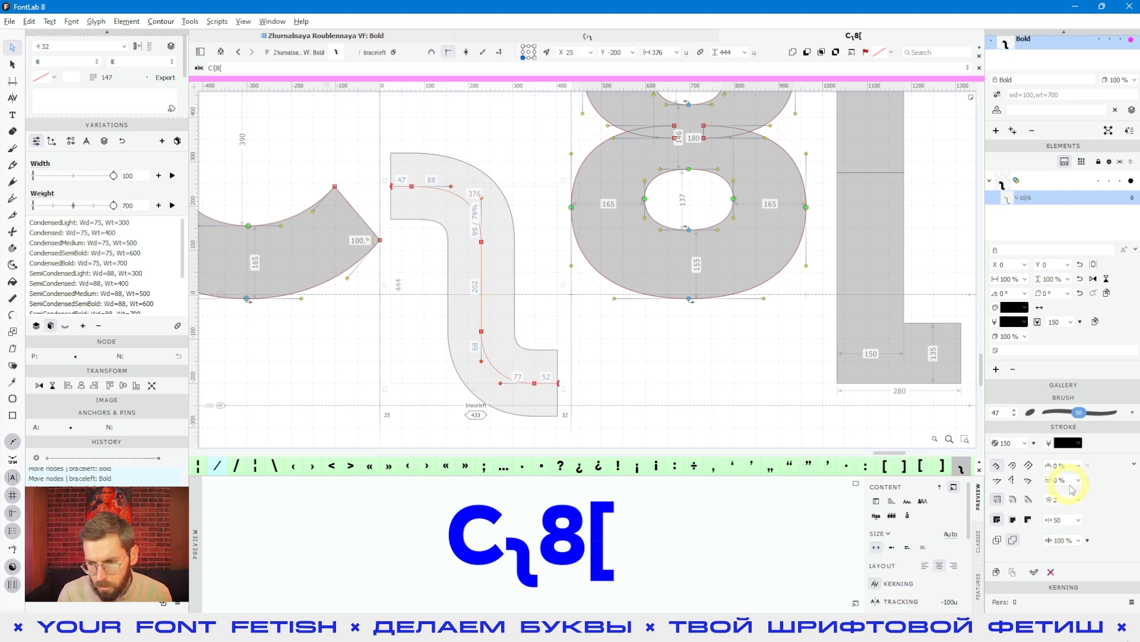
key(shift+Down)
key(shift+Down)
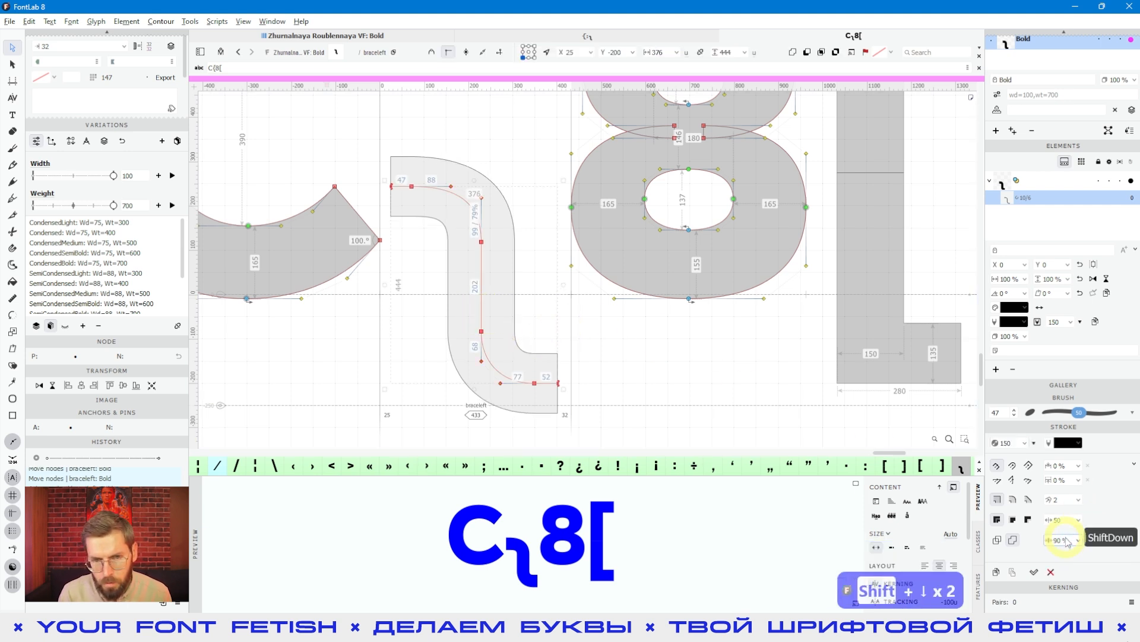
key(shift+Up)
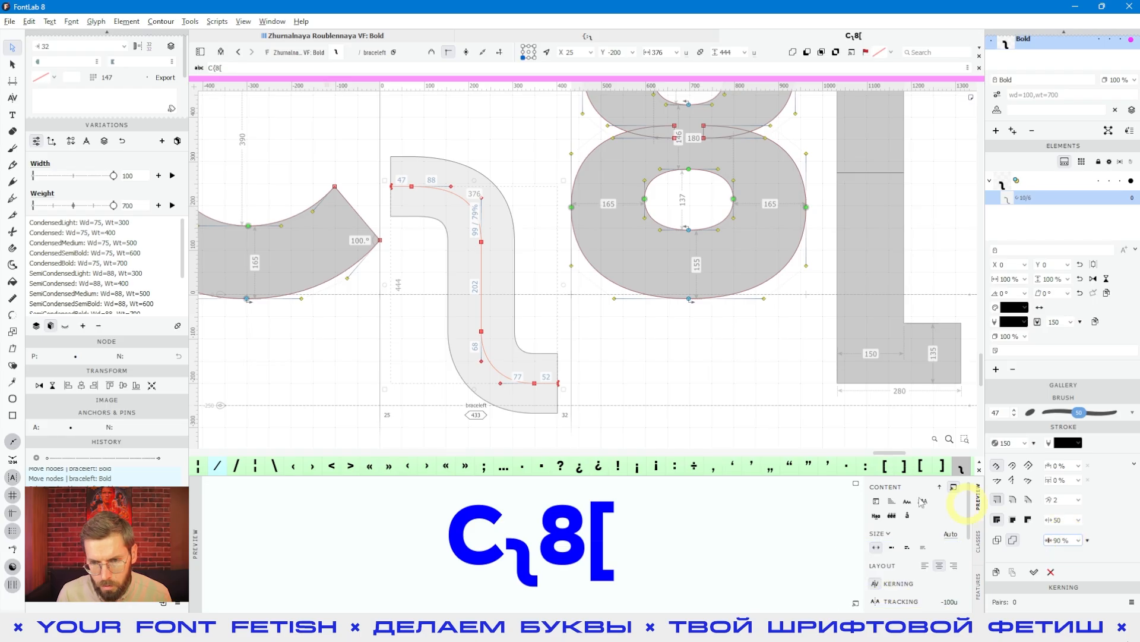
click(551, 398)
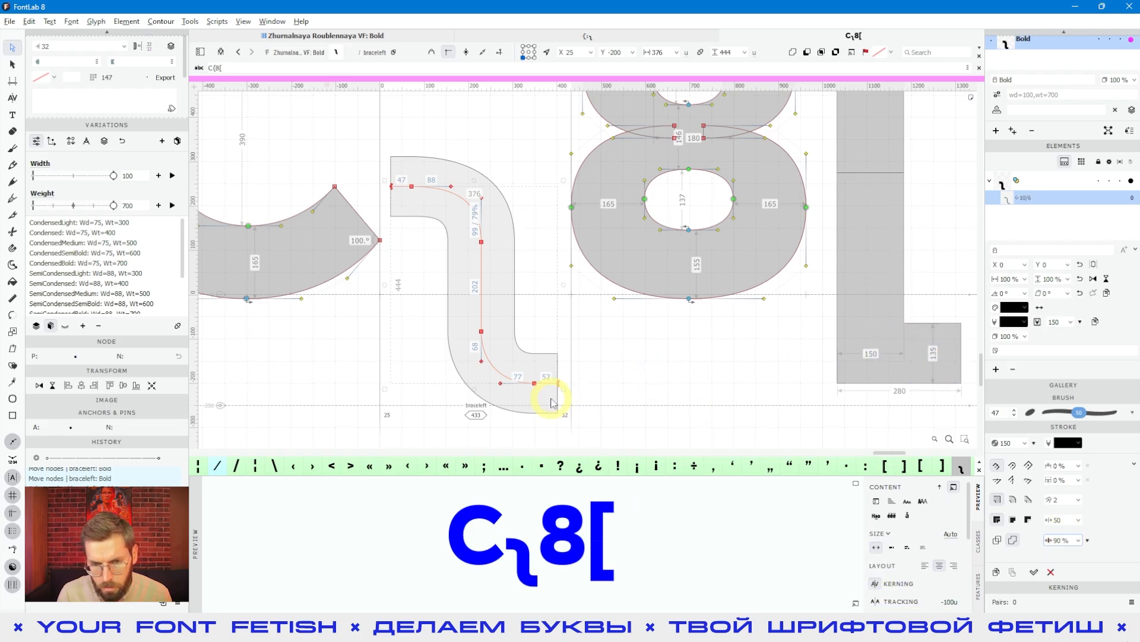
click(607, 389)
- Measure the horizontal stroke thickness at the brace's lower end with a temporary guide band, and remove the guide
scroll(609, 388, up, 5)
key(space)
drag(552, 398, 590, 353)
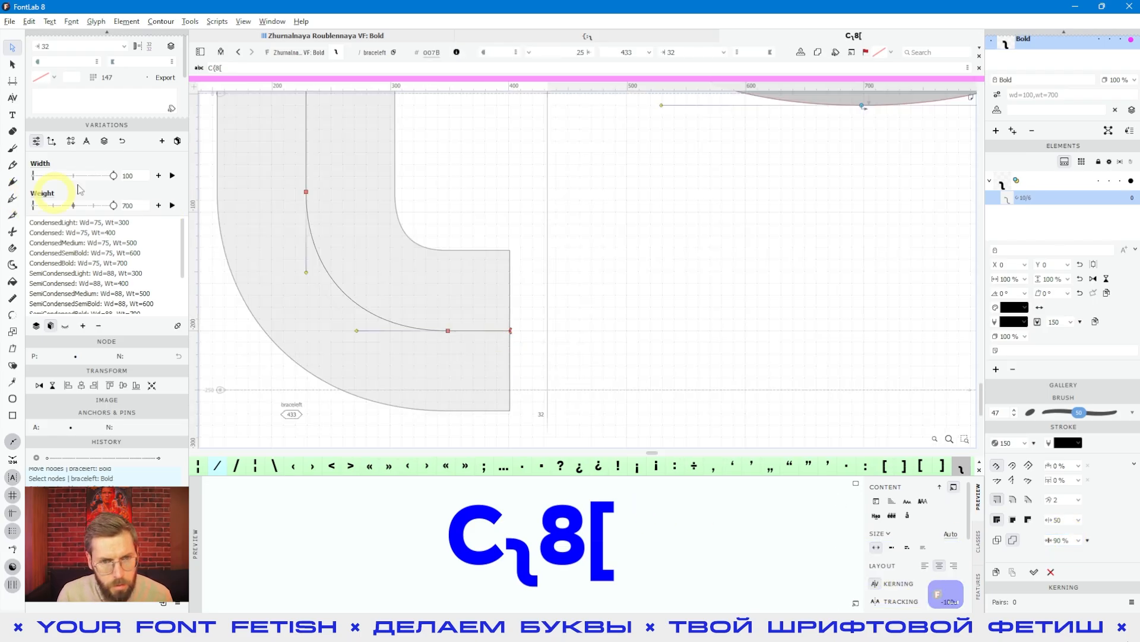
drag(357, 87, 565, 410)
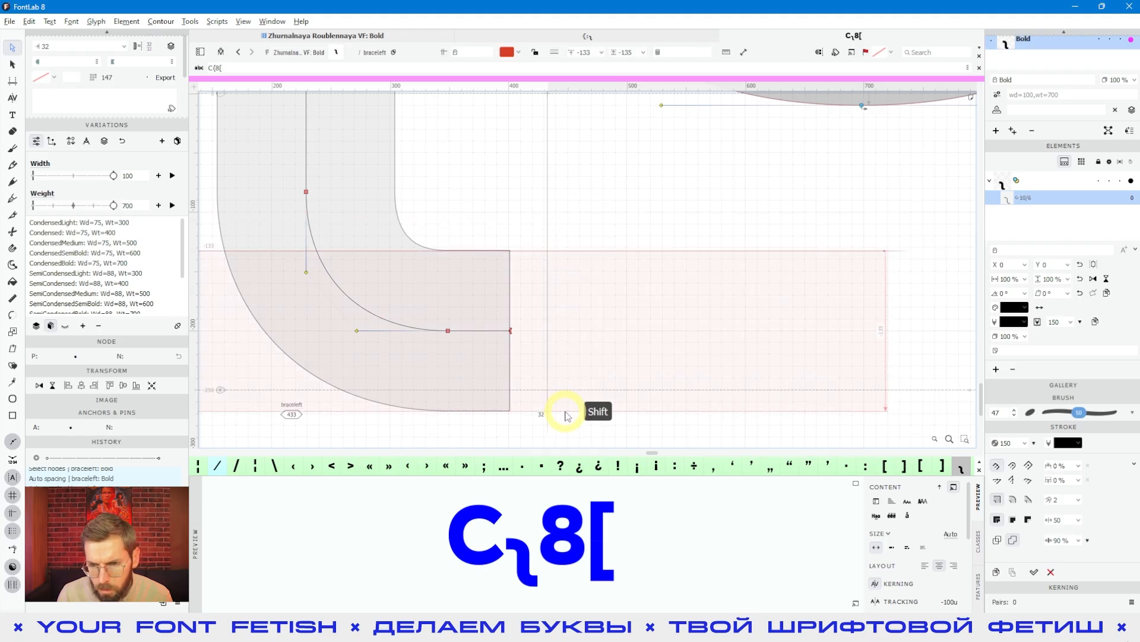
click(601, 254)
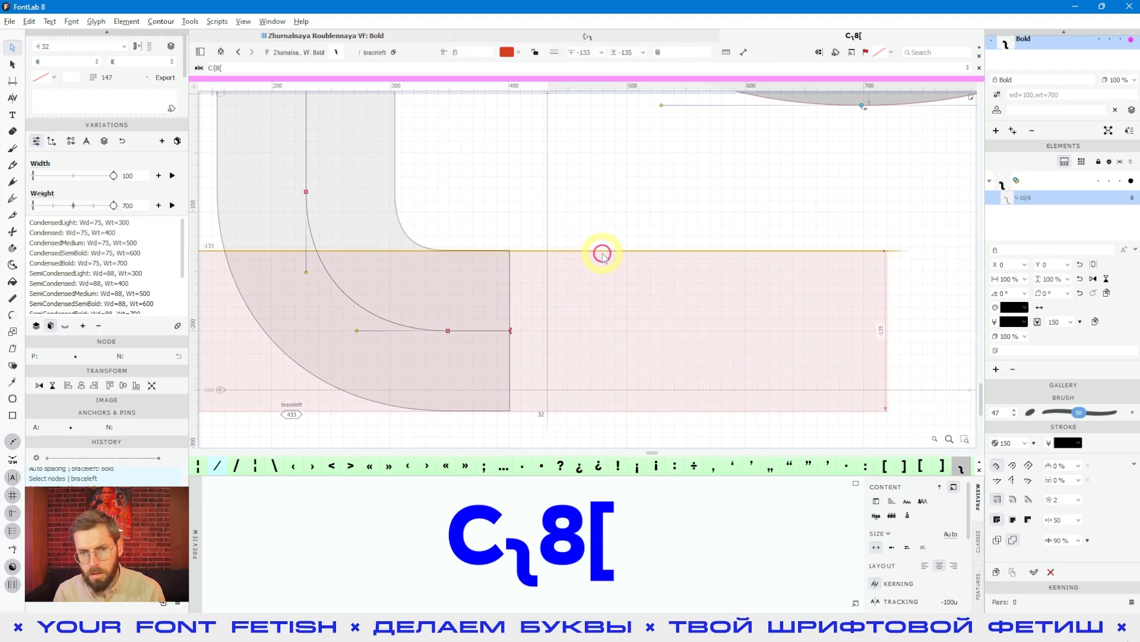
key(Delete)
scroll(596, 270, down, 5)
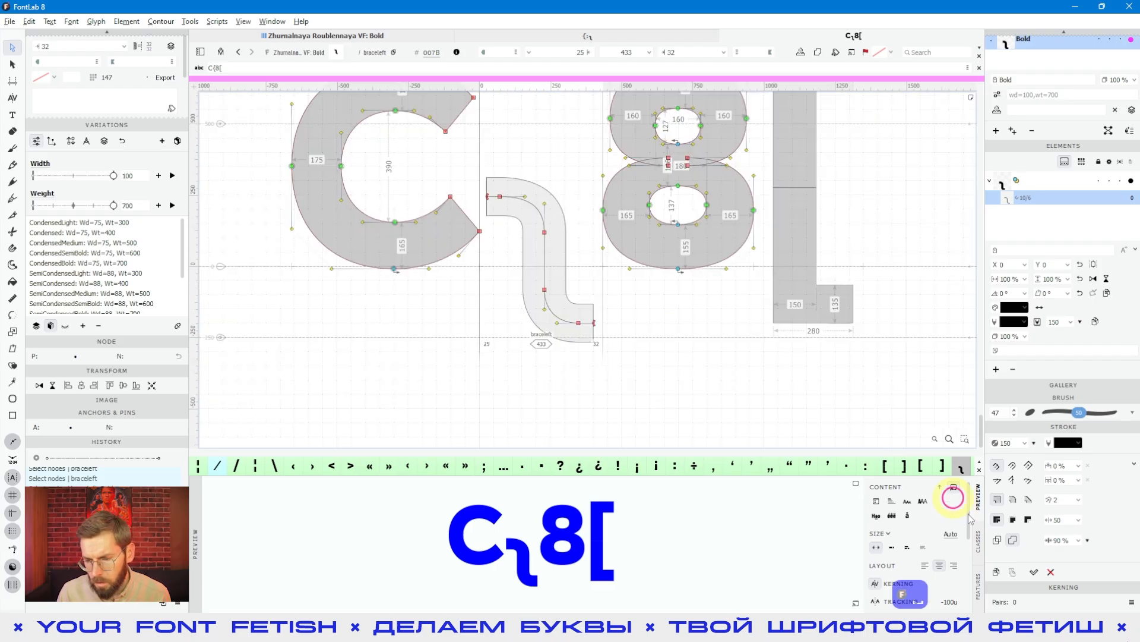
- Raise the nodes of the brace's lower bend together until the lower end sits at y -132, level with the square bracket's foot
scroll(622, 423, up, 6)
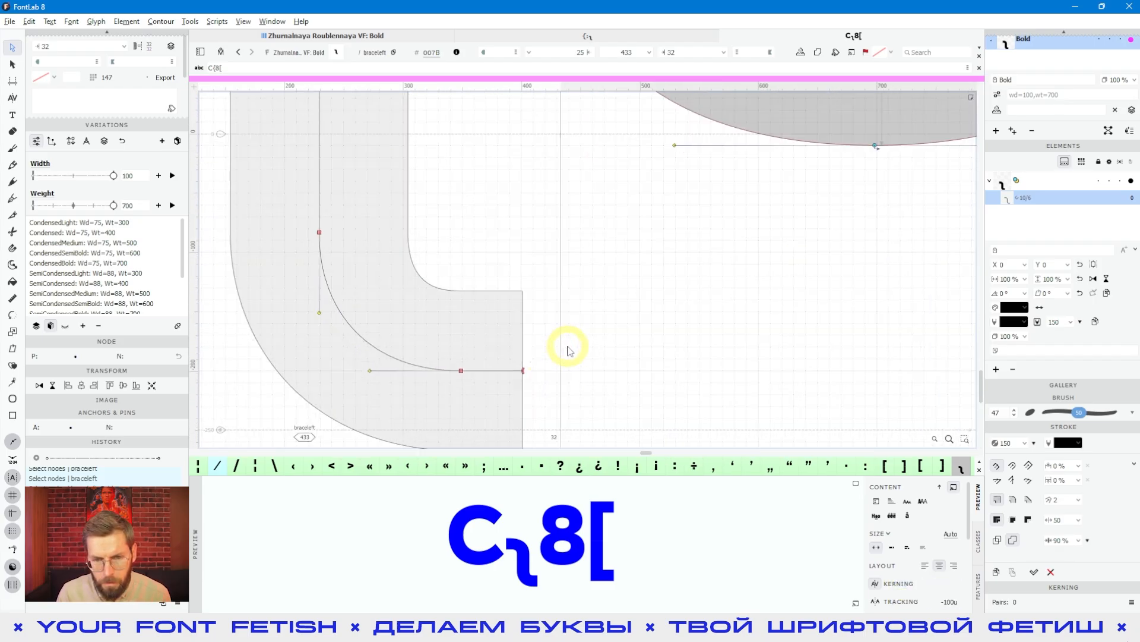
drag(622, 395, 333, 208)
key(shift+Up)
key(shift+Up)
key(shift+Up)
key(shift+Up)
key(shift+Up)
key(shift+Up)
key(shift+Up)
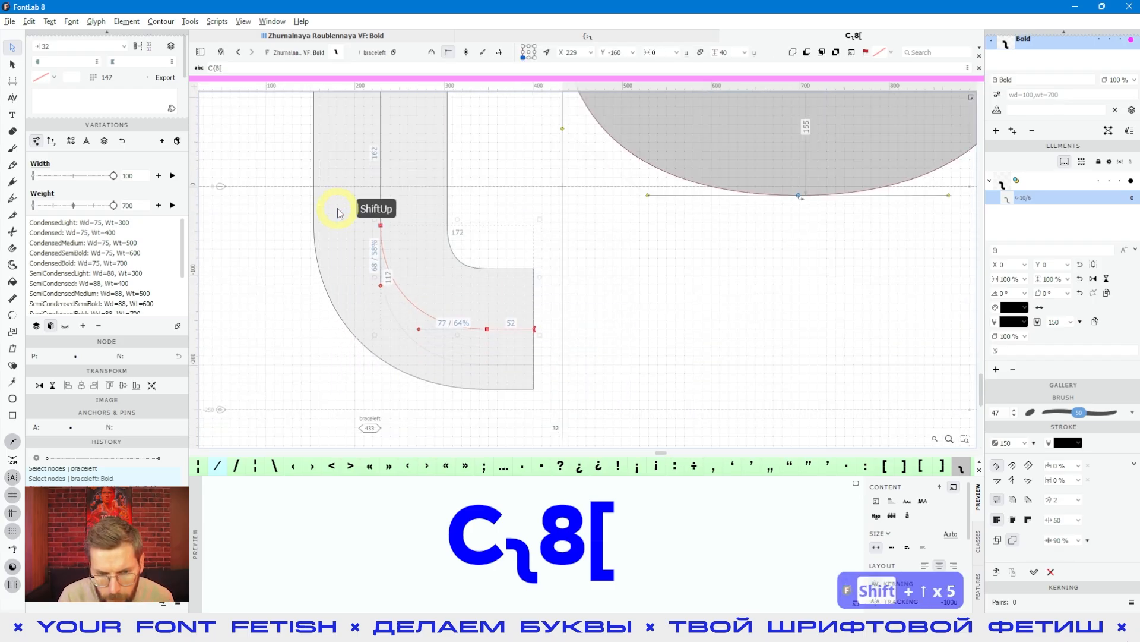
key(Down)
key(Down)
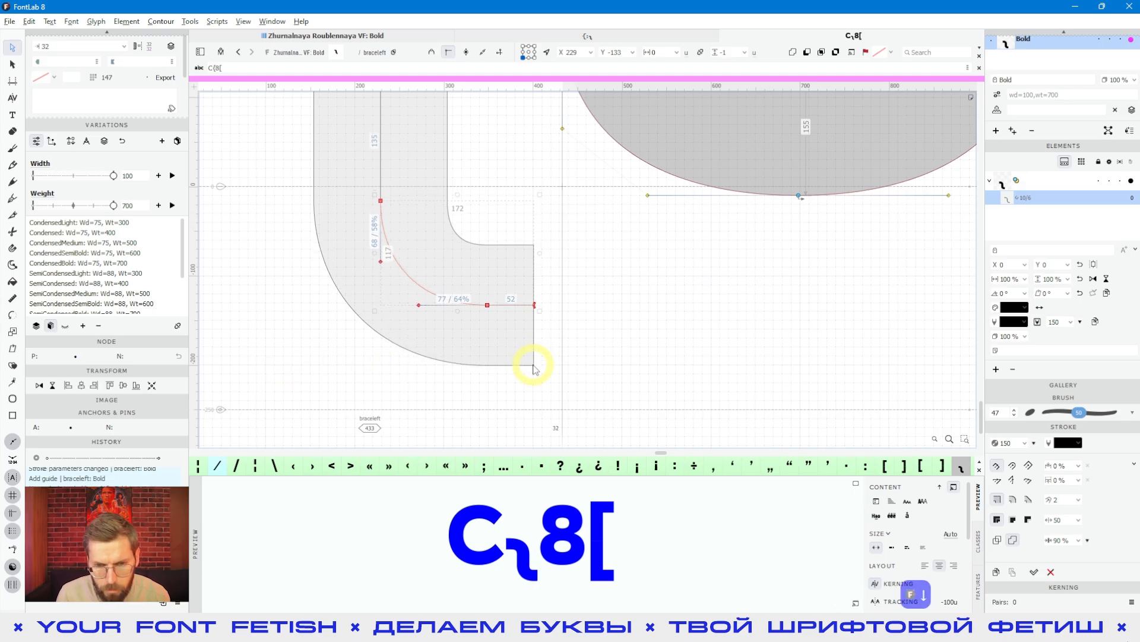
scroll(564, 310, down, 5)
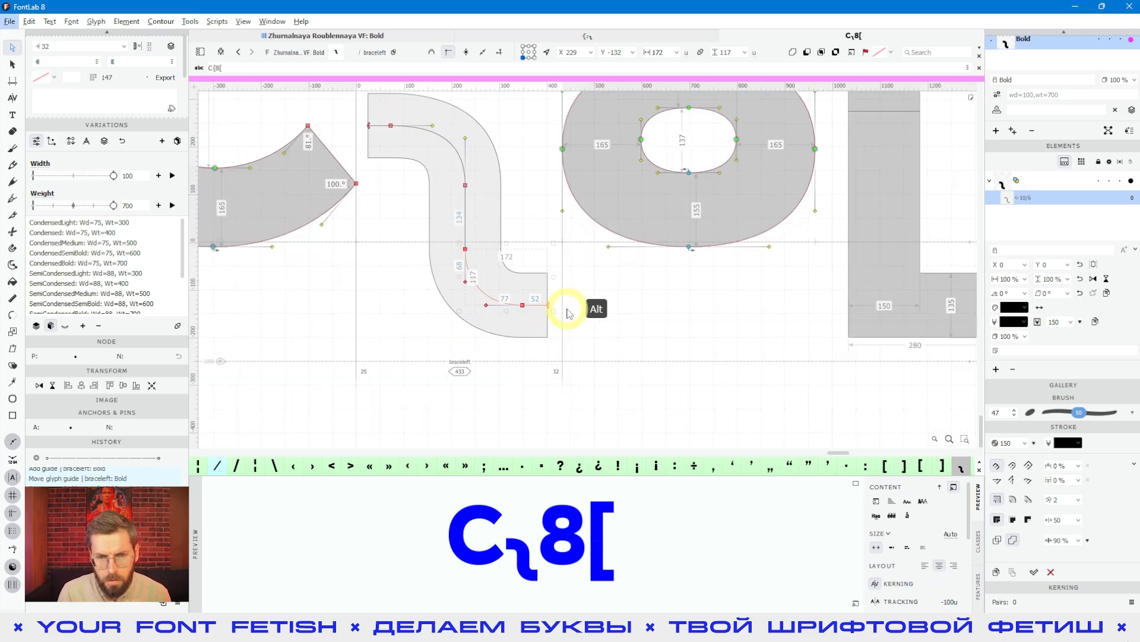
click(555, 301)
- Try raising only the nodes of the brace's upper end, and move them back to y 244
key(shift+space)
key(shift+space)
scroll(454, 222, up, 5)
drag(497, 167, 378, 300)
scroll(451, 278, down, 5)
key(shift+Up)
key(shift+Up)
key(shift+Up)
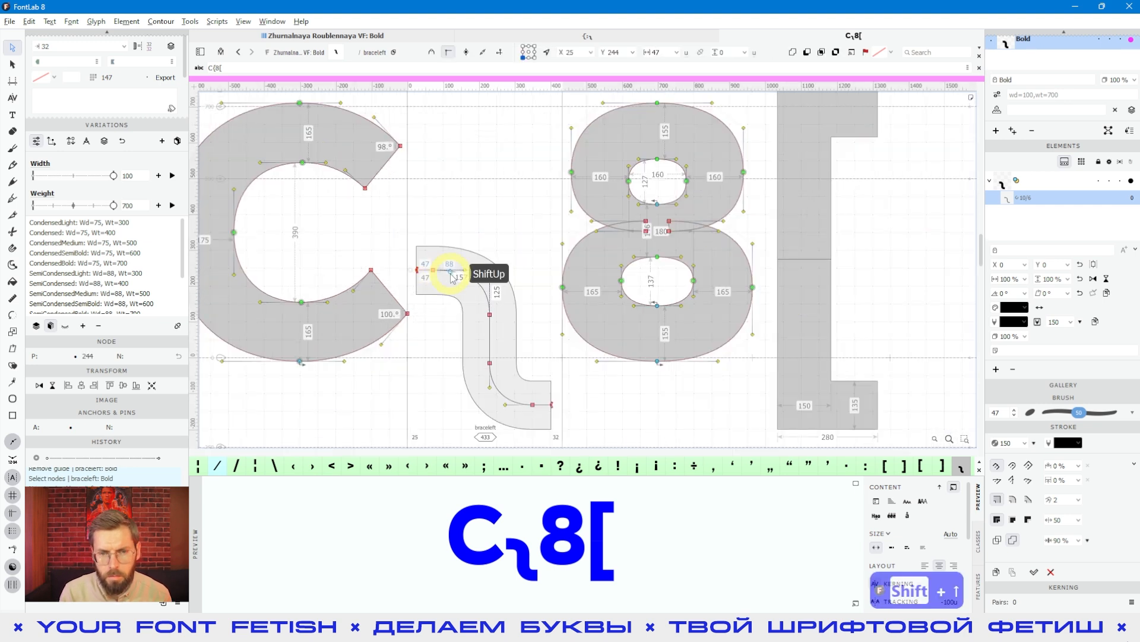
key(shift+Down)
key(shift+Down)
key(shift+Down)
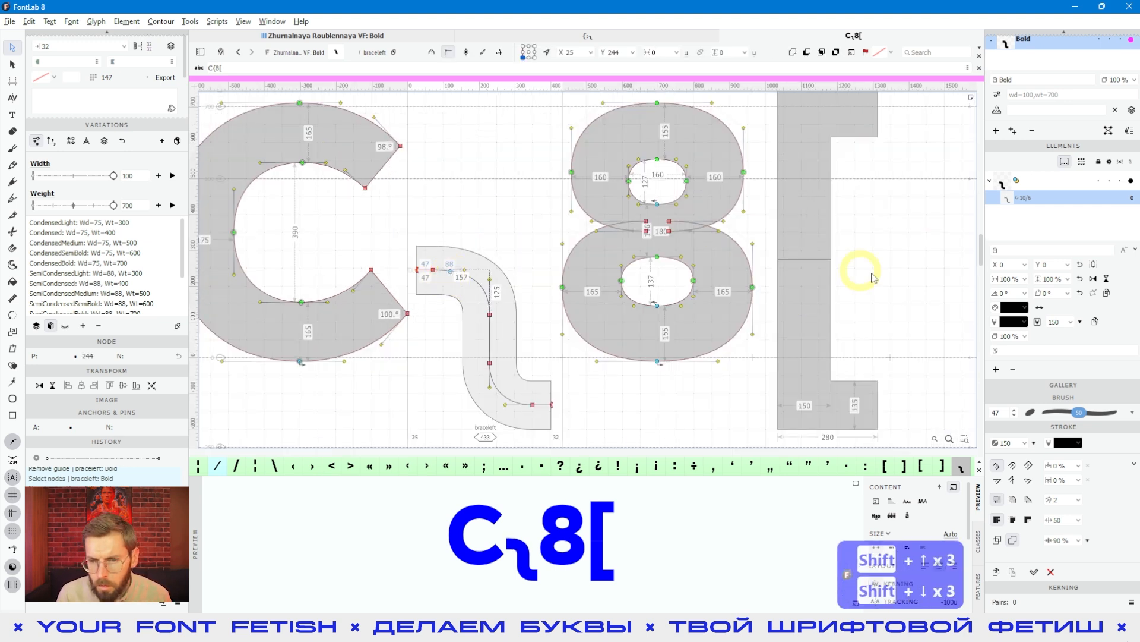
click(427, 270)
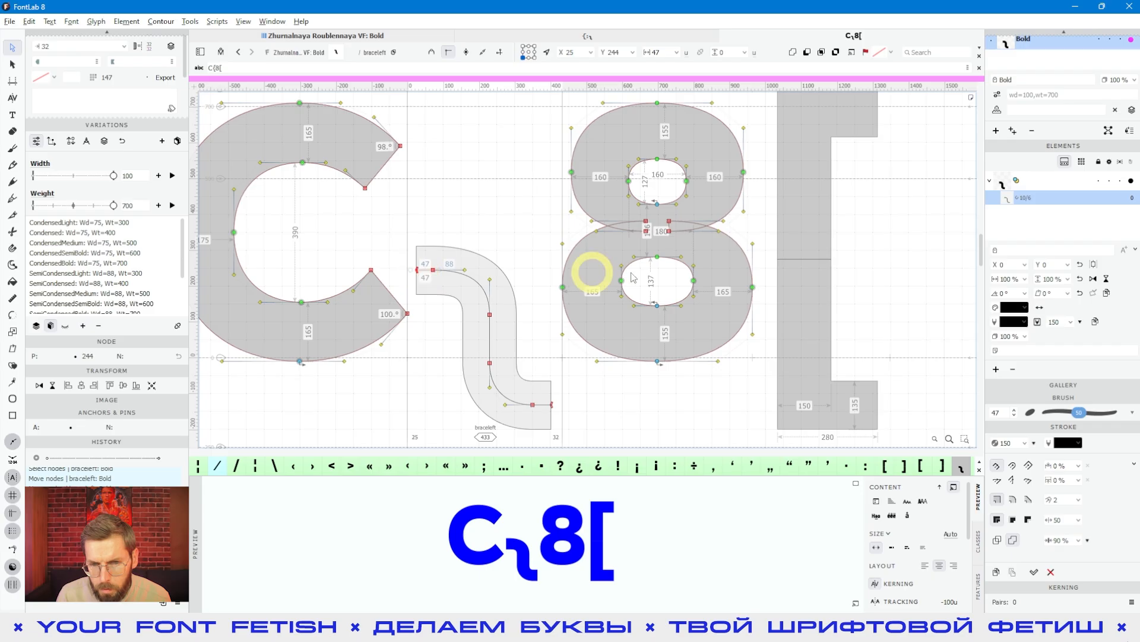
click(446, 259)
- Raise all nodes of the brace's upper bend together so that the upper stem node sits at y 149
scroll(448, 262, up, 3)
click(572, 234)
drag(571, 238, 382, 390)
key(shift+Up)
key(shift+Up)
key(shift+Up)
key(shift+Up)
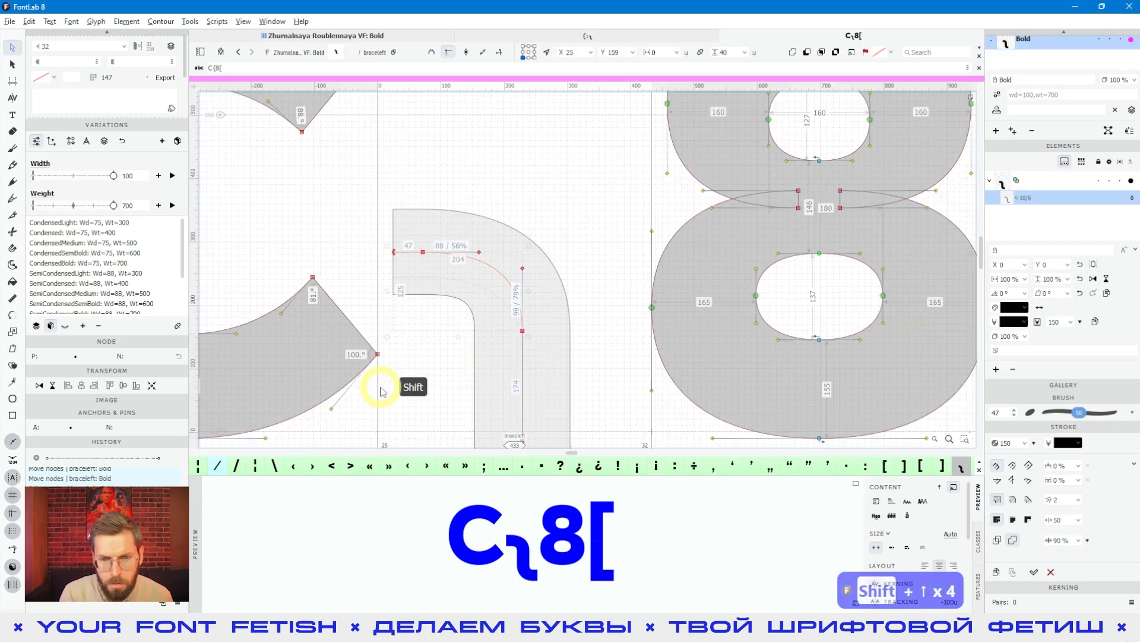
key(shift+Down)
key(space)
key(shift+Down)
key(shift+Down)
key(shift+Down)
key(shift+Down)
key(shift+Down)
key(shift+Down)
key(shift+Down)
key(shift+Down)
key(shift+Down)
key(shift+Down)
key(shift+Down)
key(shift+Down)
key(shift+Down)
key(shift+Down)
key(shift+Down)
key(shift+Down)
key(shift+Down)
key(shift+Down)
key(shift+Down)
key(shift+Down)
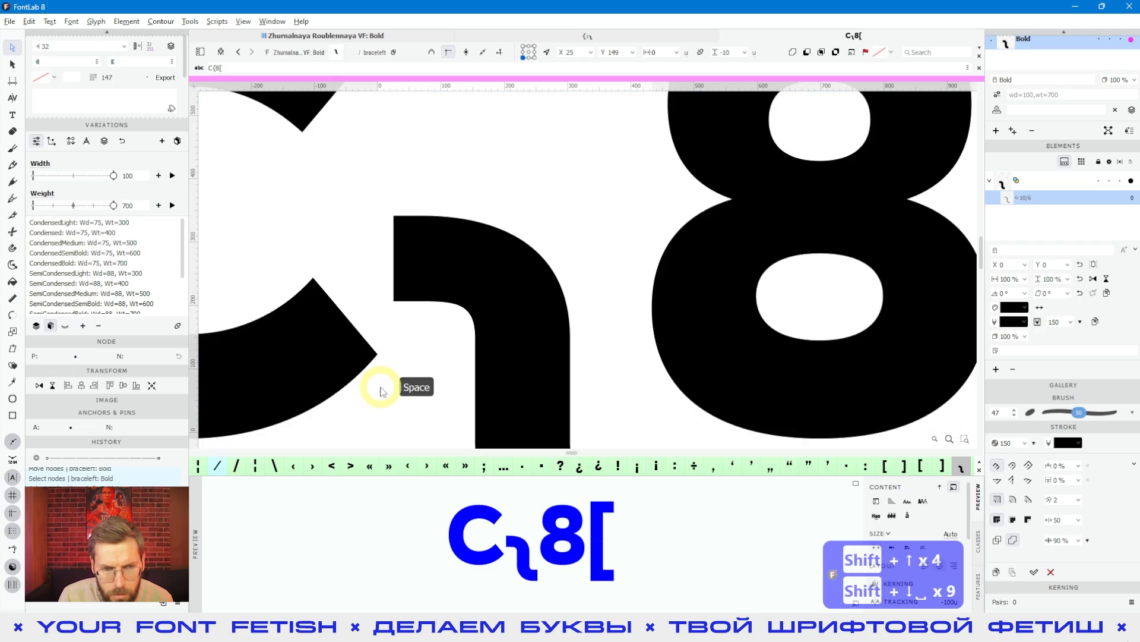
- Deselect the brace's nodes and save the font file
scroll(443, 341, down, 3)
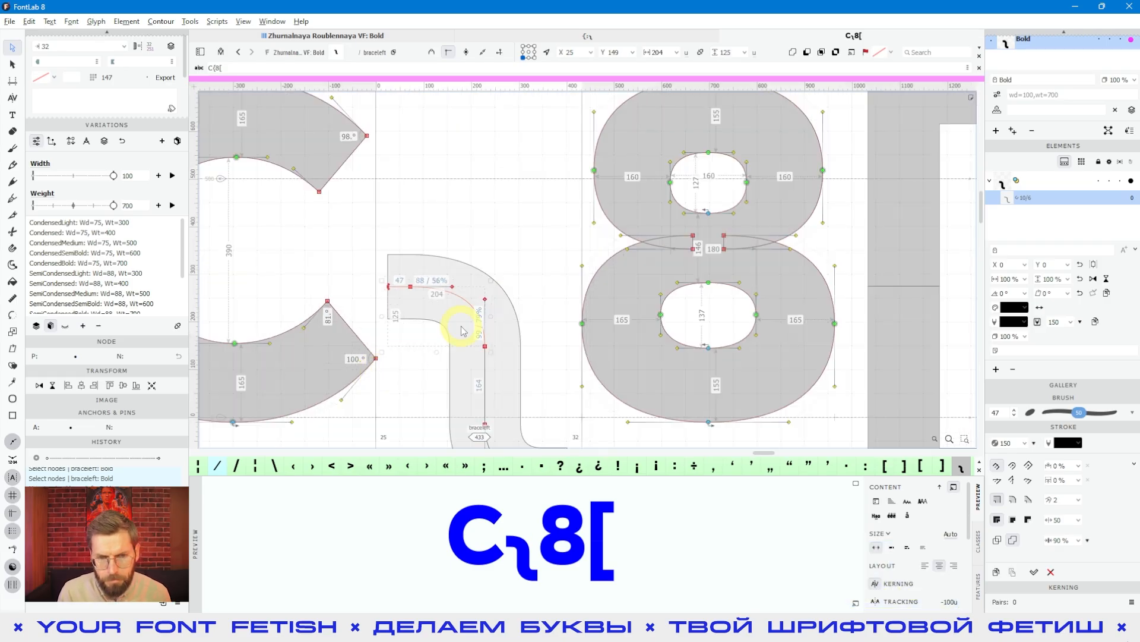
click(504, 236)
key(ctrl+s)
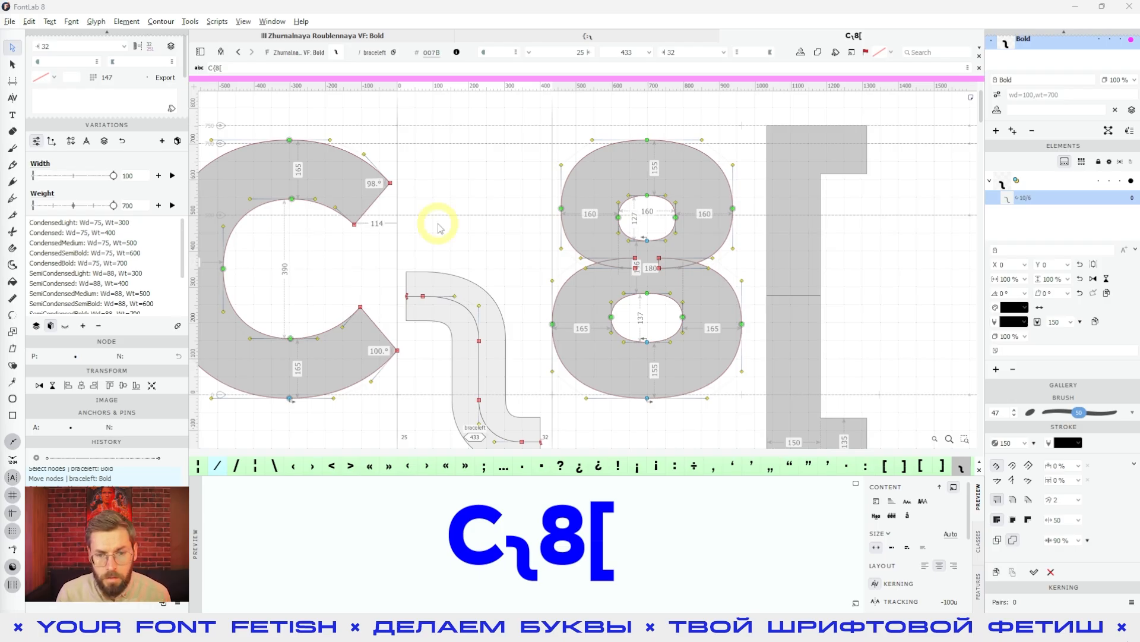
- Create a linked reference of the half-brace element and flip that reference vertically
scroll(475, 220, down, 1)
scroll(1032, 238, up, 3)
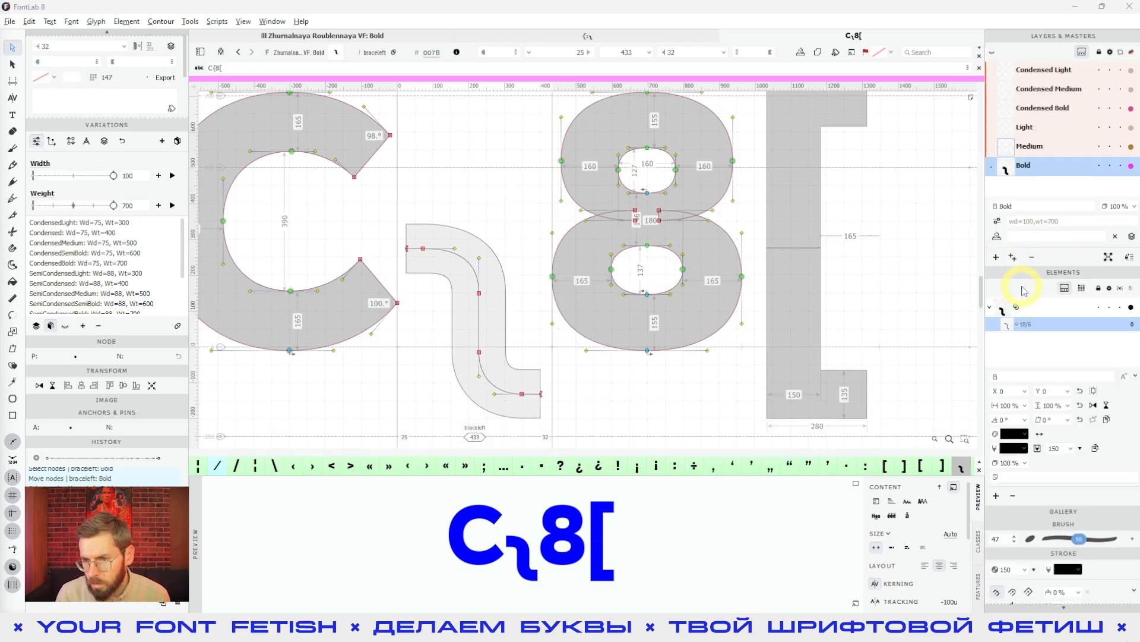
click(1017, 308)
click(1003, 496)
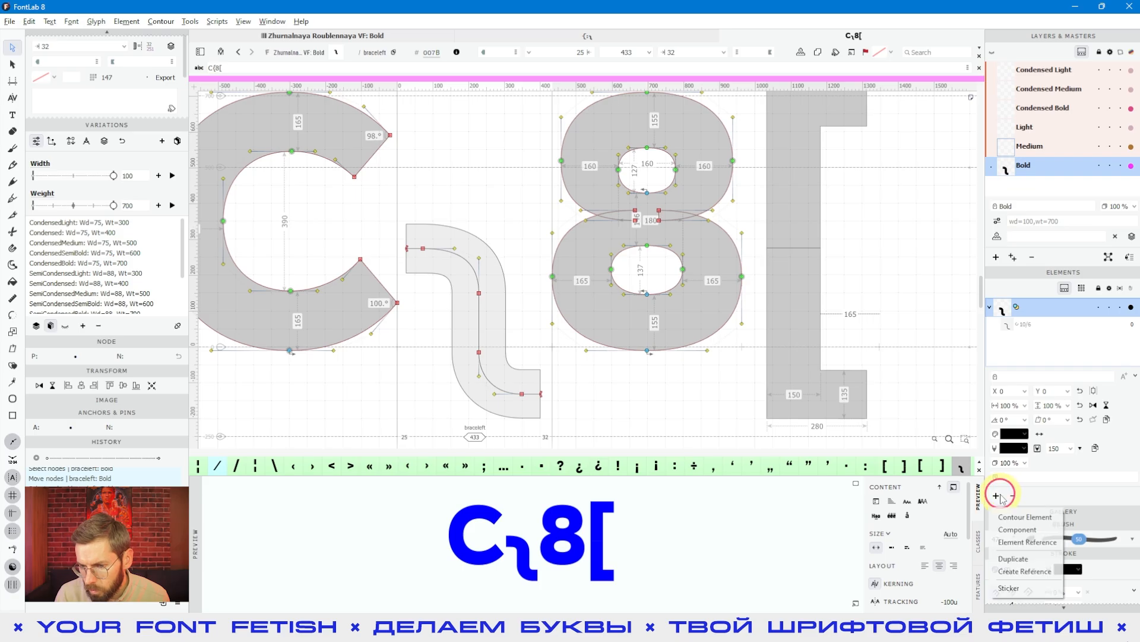
click(1018, 571)
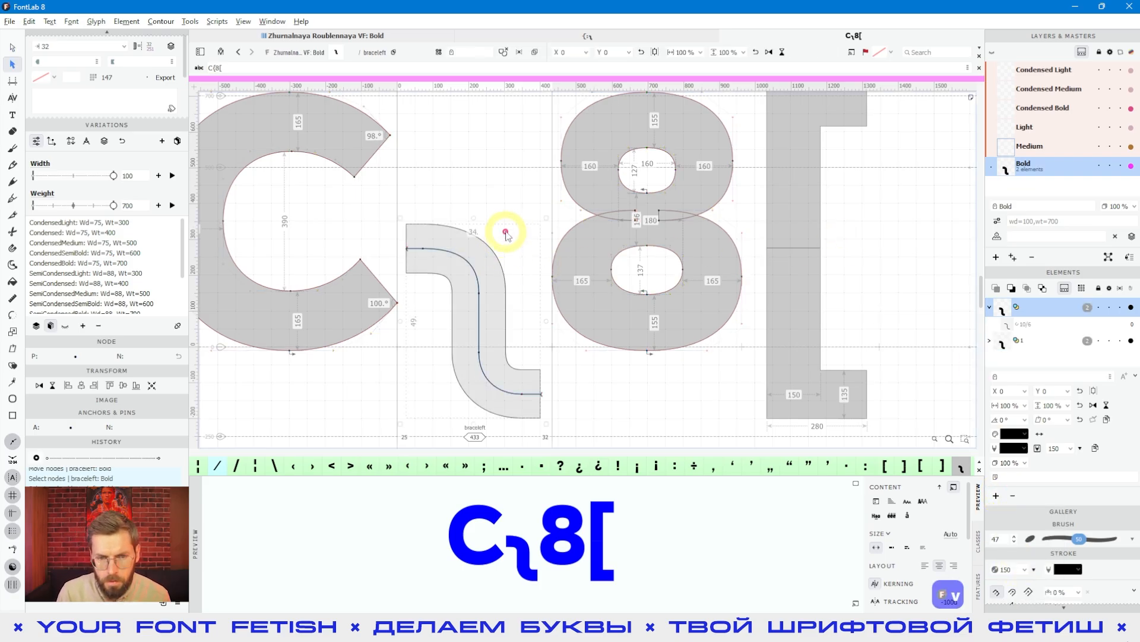
click(461, 249)
click(483, 332)
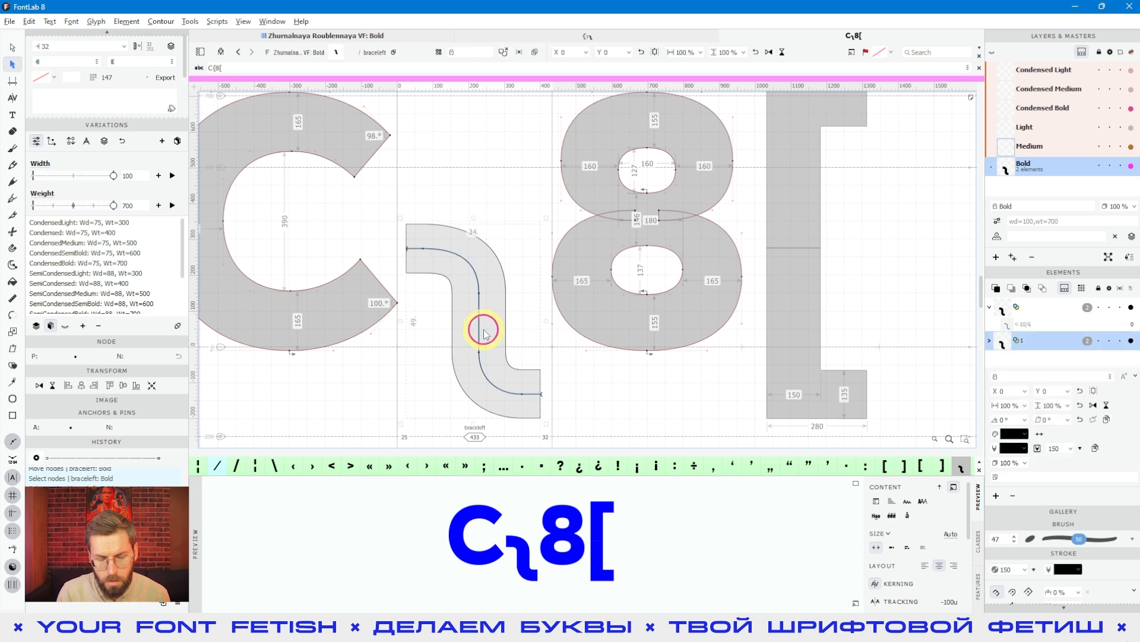
key(ctrl+shift+v)
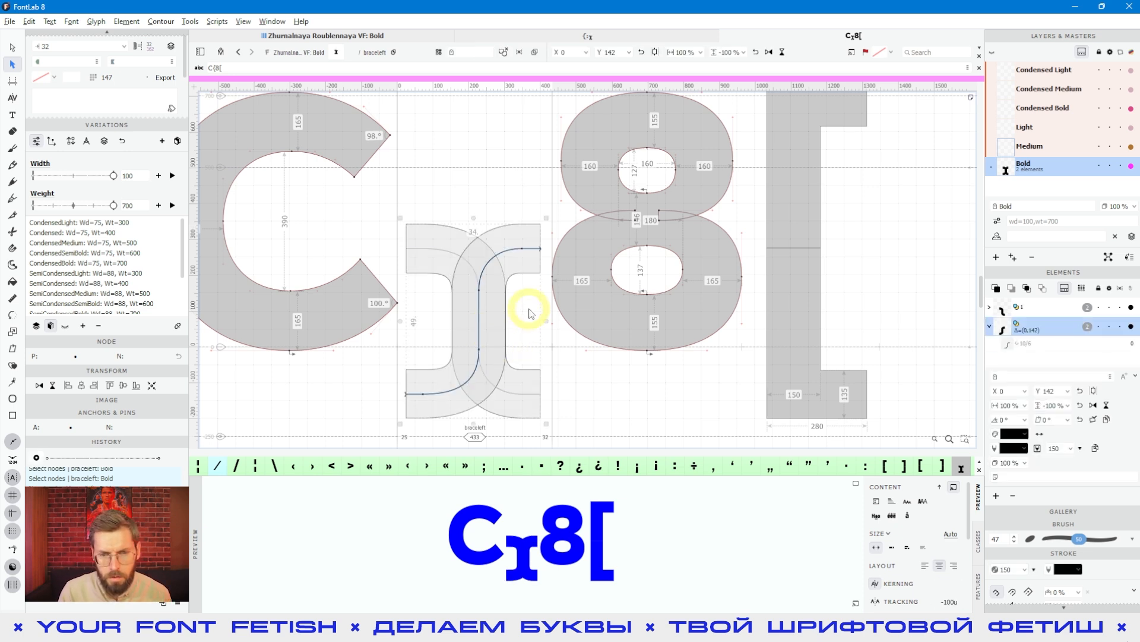
- Raise the flipped half to a vertical offset of 552 so it forms the brace's upper part
scroll(529, 317, up, 3)
key(ctrl+shift+Up)
key(ctrl+shift+Up)
key(ctrl+shift+Up)
key(ctrl+shift+Up)
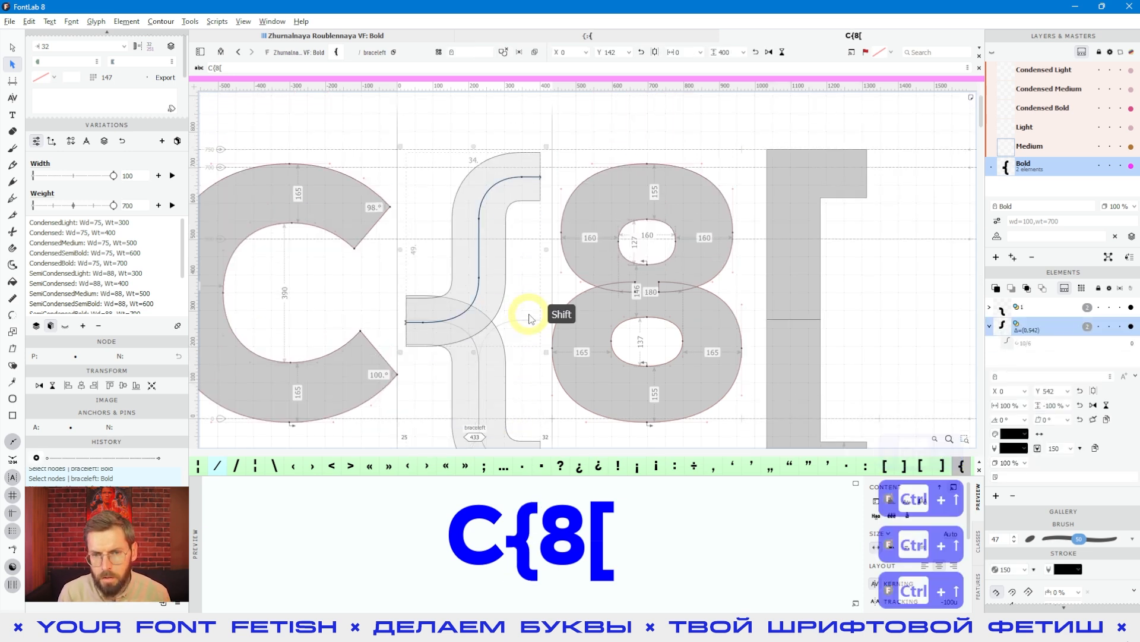
key(shift+Up)
key(alt)
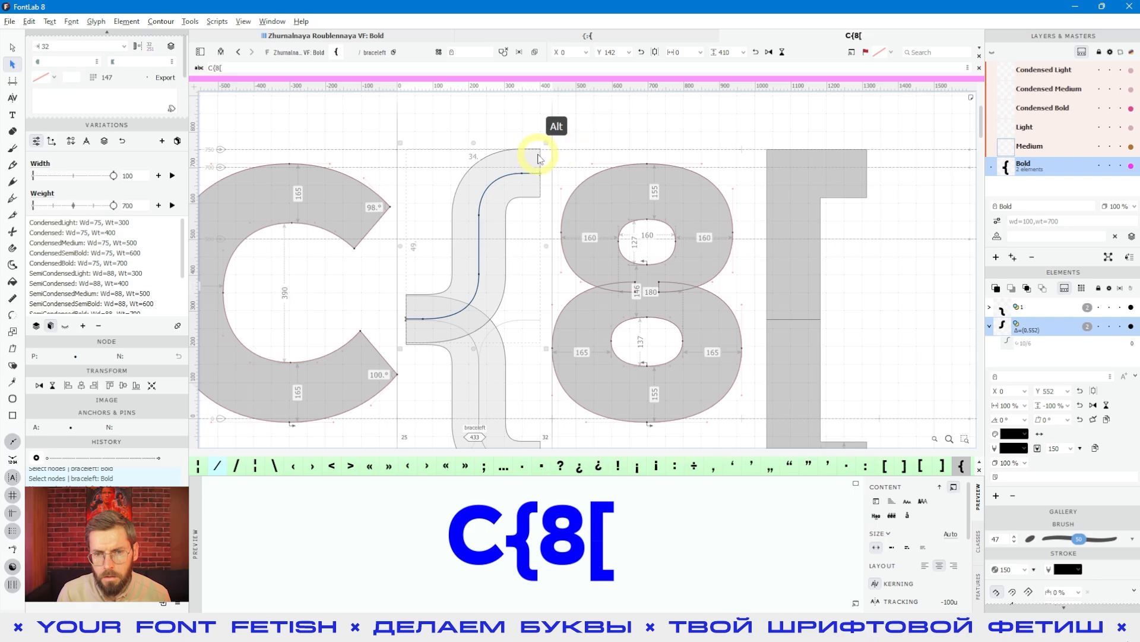
- Fine-tune the flipped half's vertical offset to 550, aligning its upper end with the square bracket's top
scroll(538, 157, up, 5)
key(Down)
key(Down)
key(Up)
key(Down)
click(575, 188)
key(ctrl+1)
key(ctrl+3)
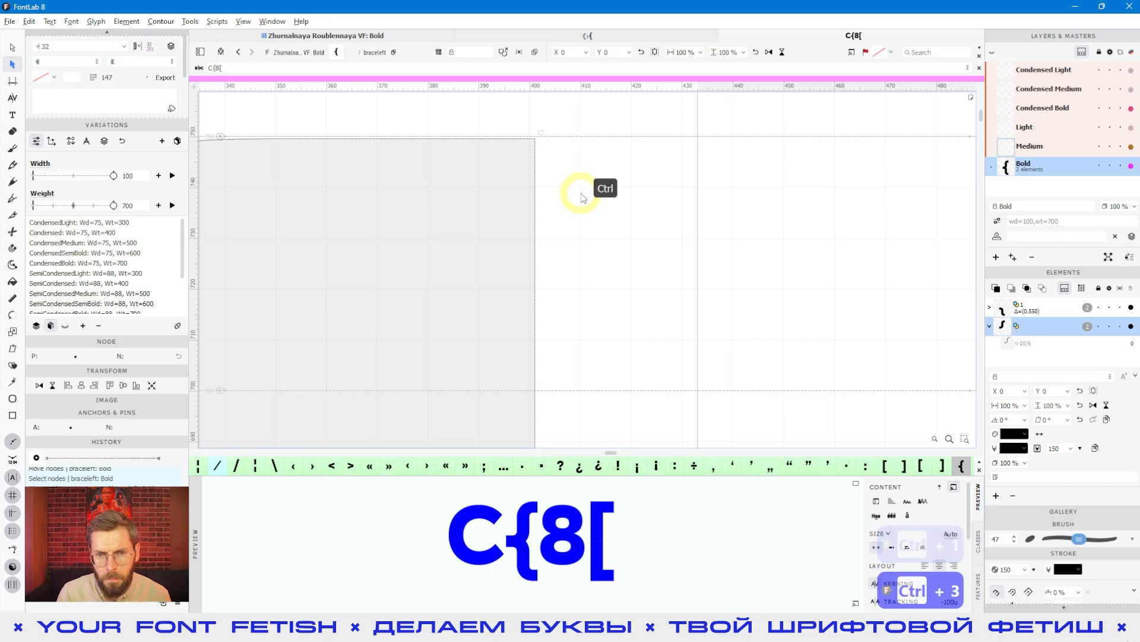
scroll(581, 191, right, 2)
scroll(581, 196, down, 14)
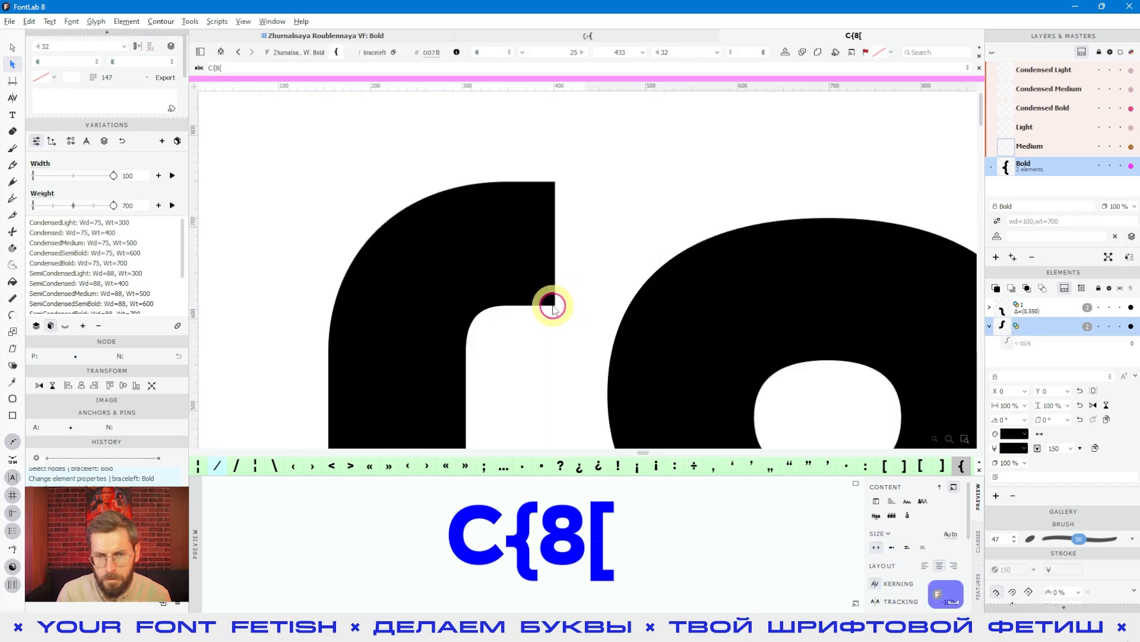
- Set the lower bend's horizontal control handle to x 252 and check the filled brace shape
click(511, 252)
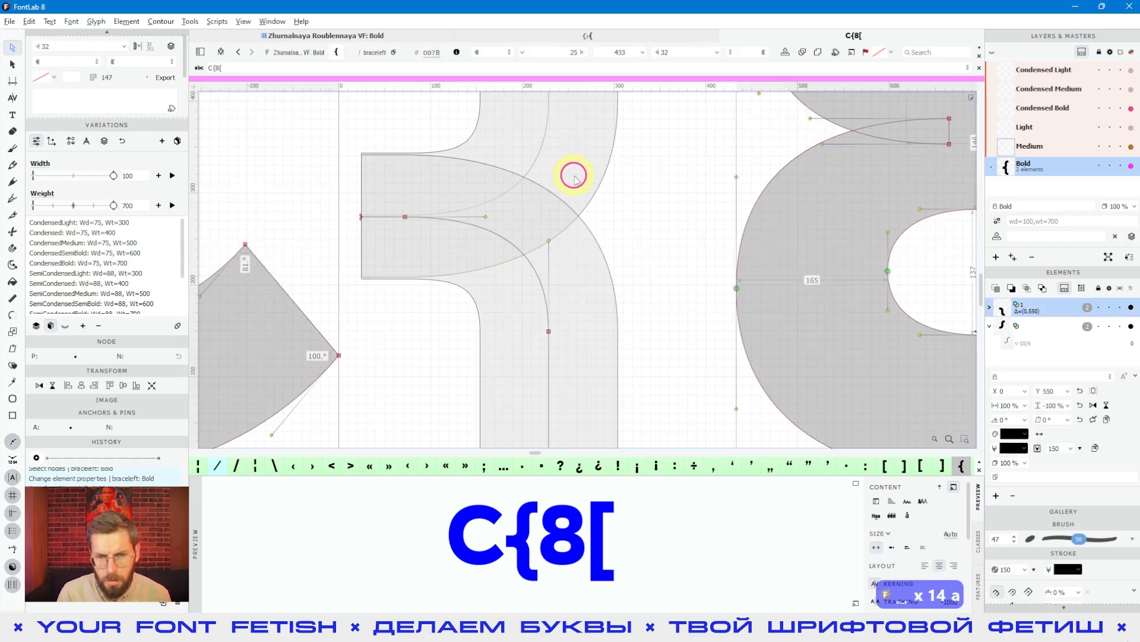
scroll(579, 220, down, 8)
key(space)
scroll(590, 291, up, 10)
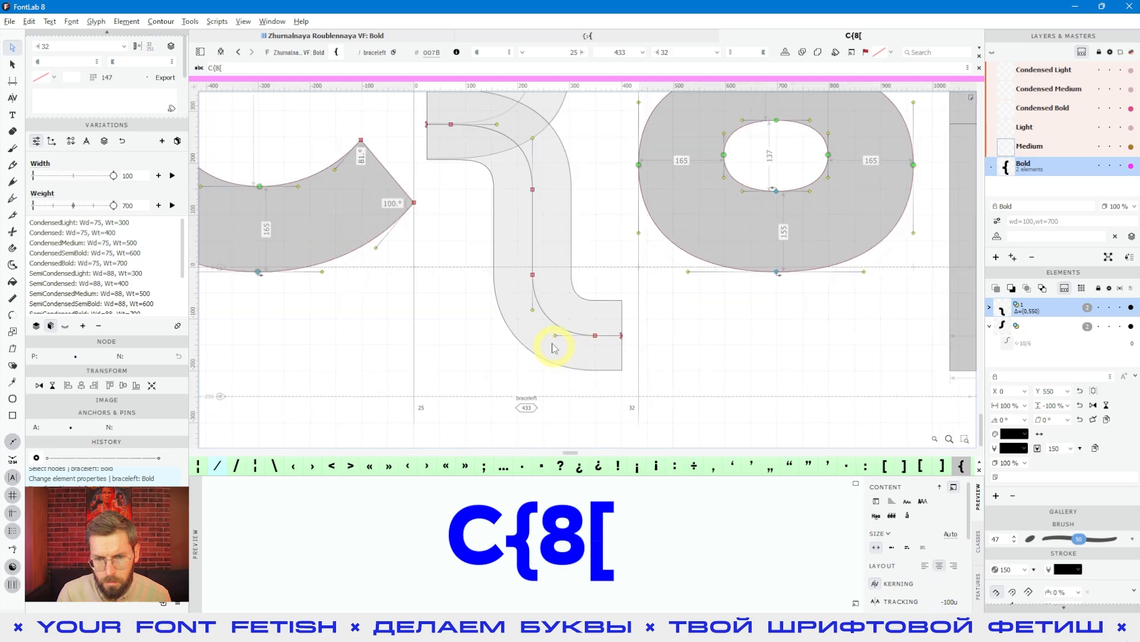
click(587, 328)
key(shift+Left)
key(shift+Left)
key(shift+Left)
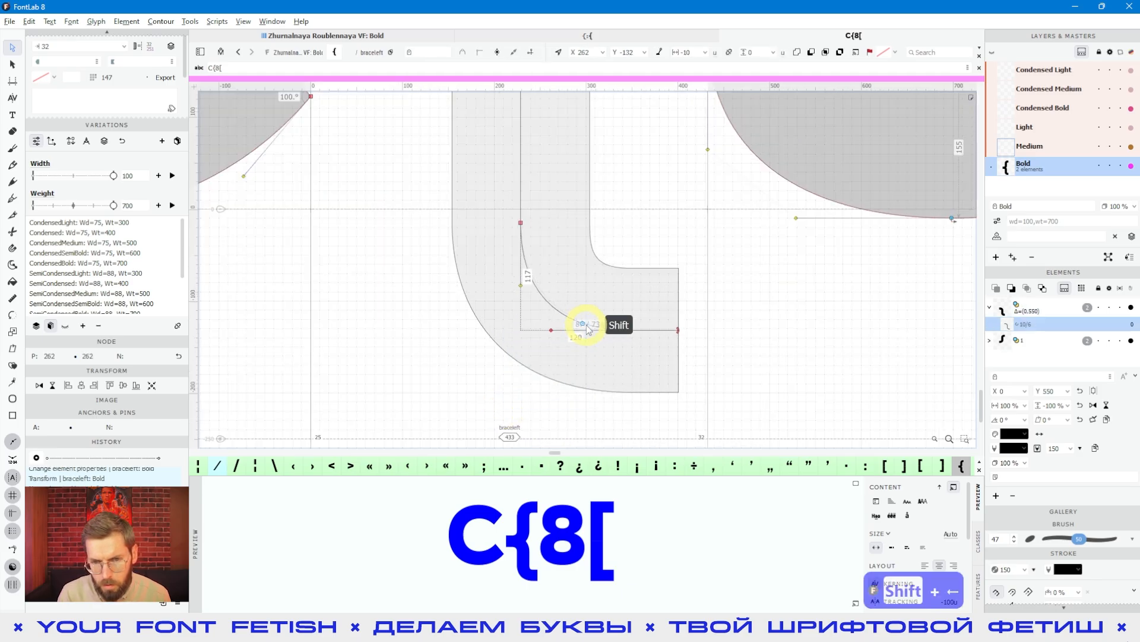
key(shift+Right)
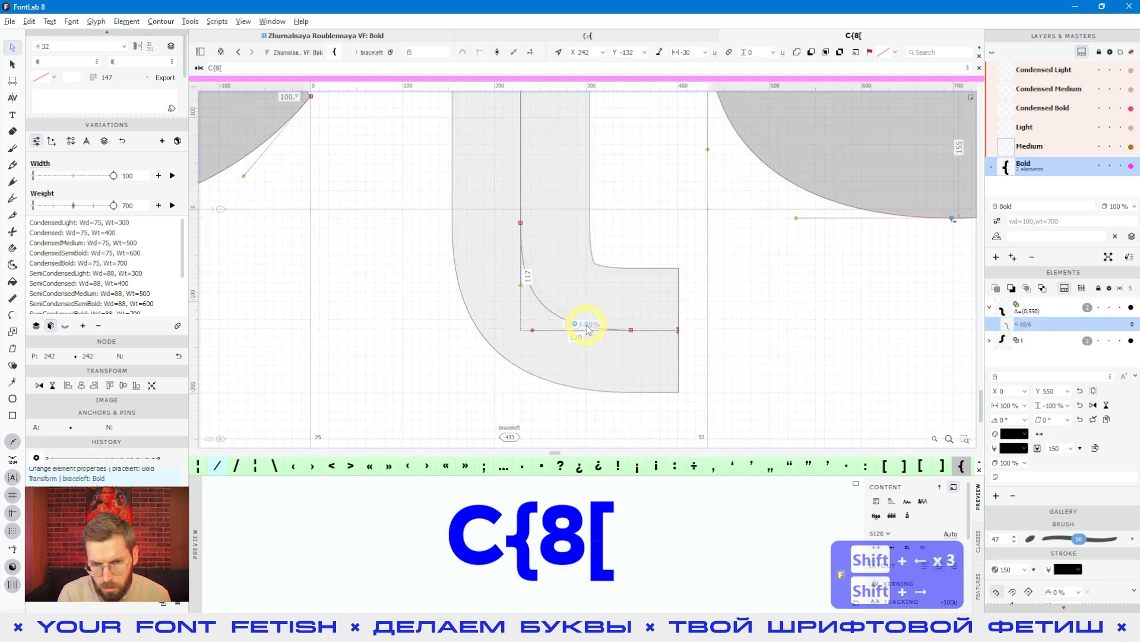
key(shift+Right)
key(space)
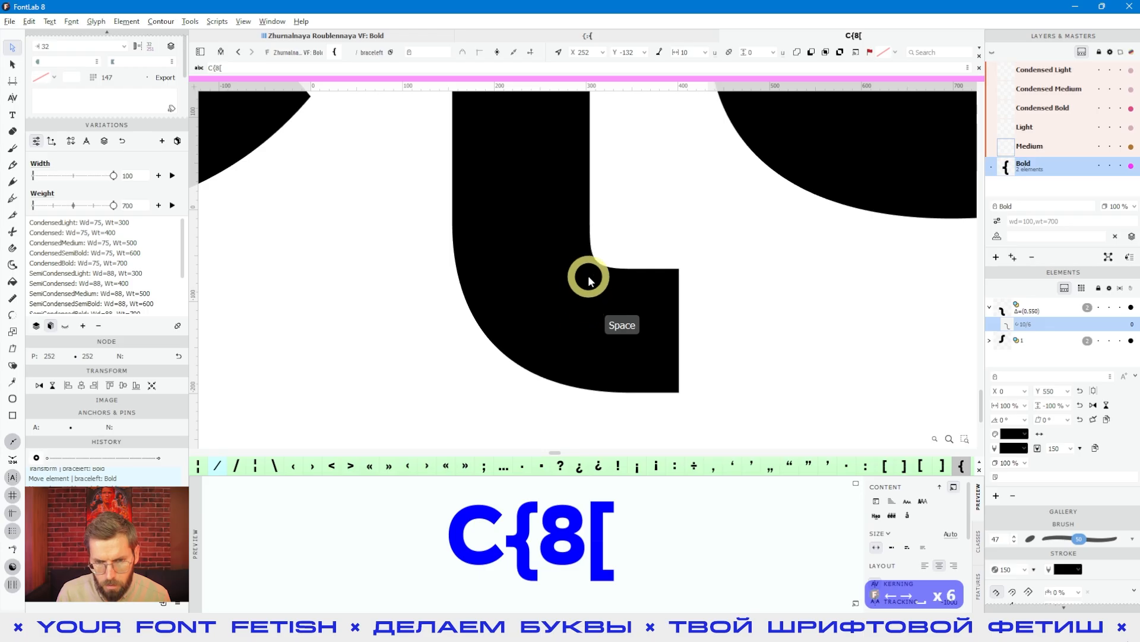
scroll(591, 278, down, 3)
click(694, 326)
key(space)
drag(643, 267, 597, 383)
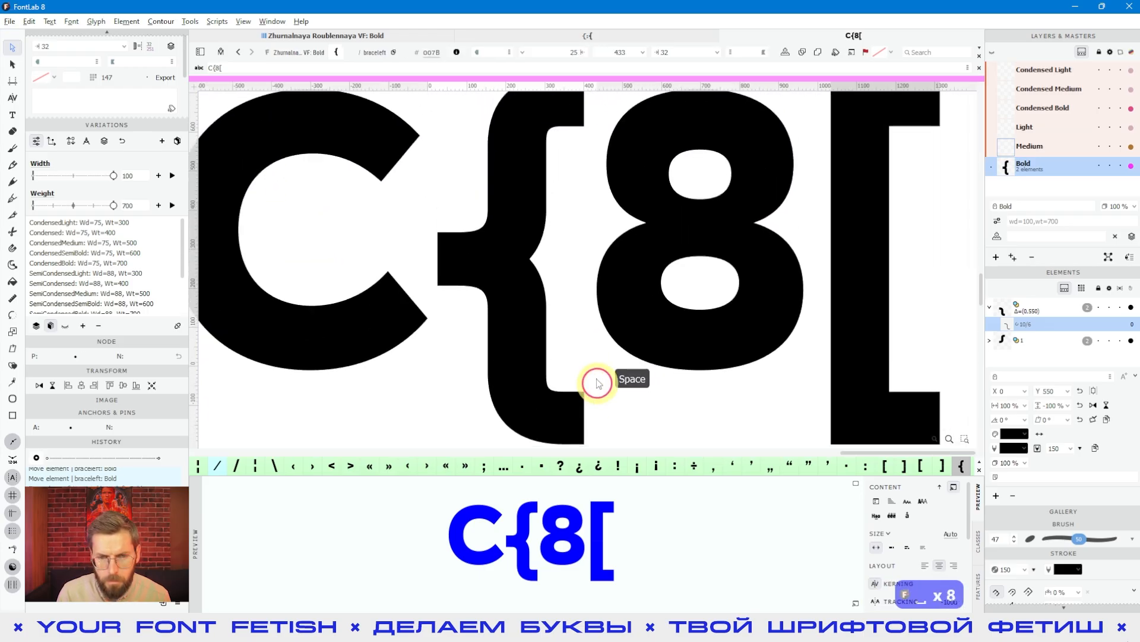
- Add a horizontal guide band 135 units thick over the brace's lower end, starting at y -65
scroll(461, 267, up, 5)
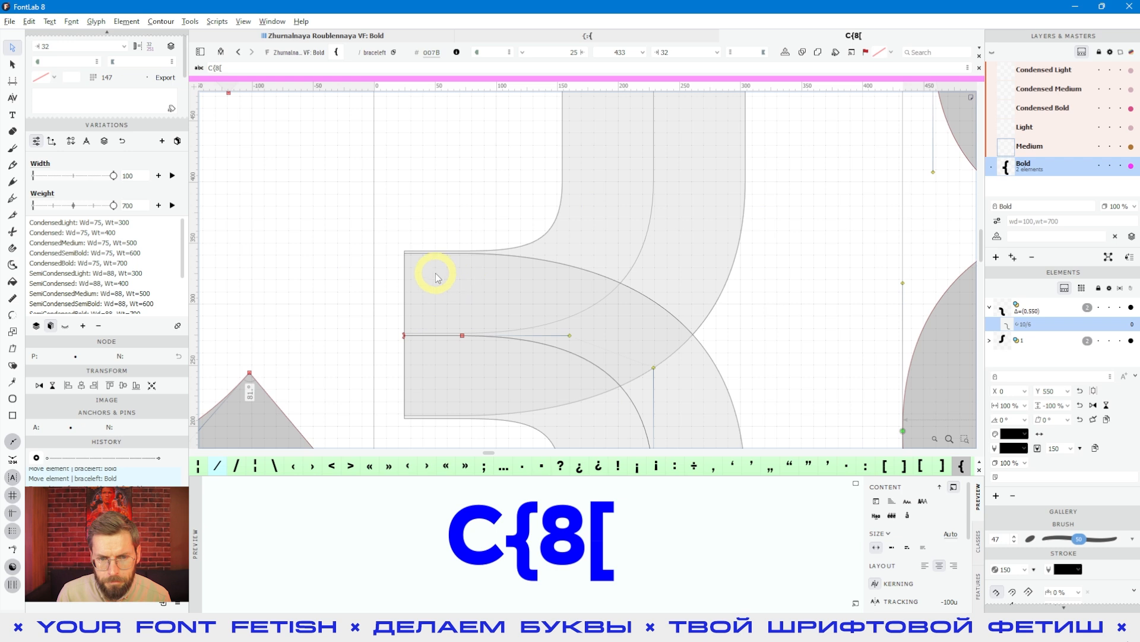
scroll(437, 275, down, 2)
scroll(583, 262, down, 4)
scroll(621, 401, up, 4)
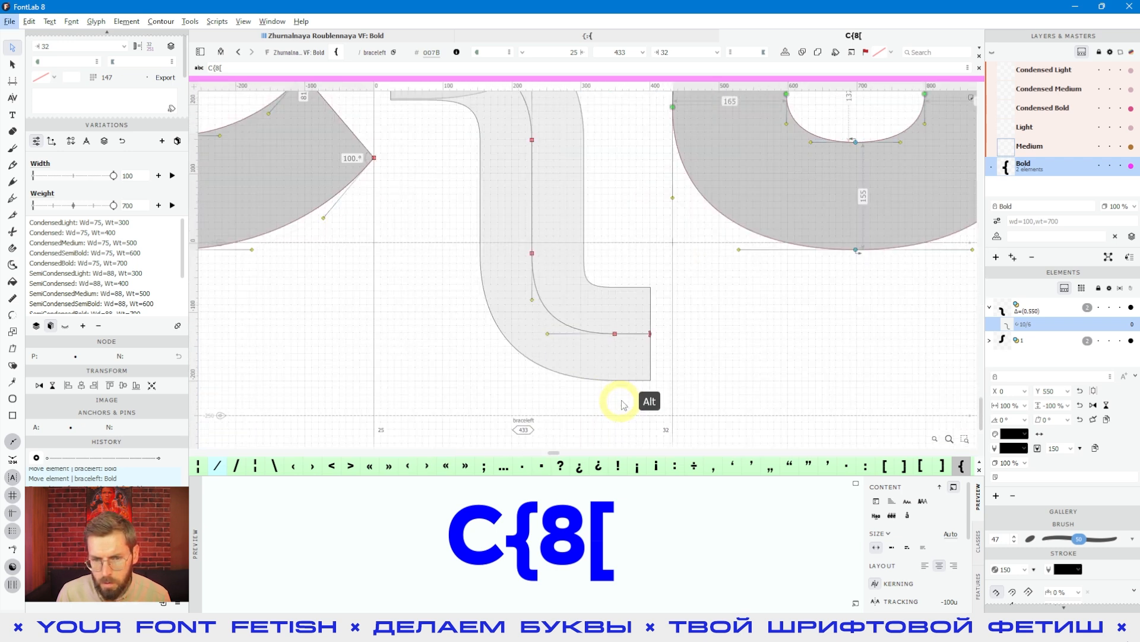
scroll(621, 401, up, 2)
drag(687, 88, 711, 371)
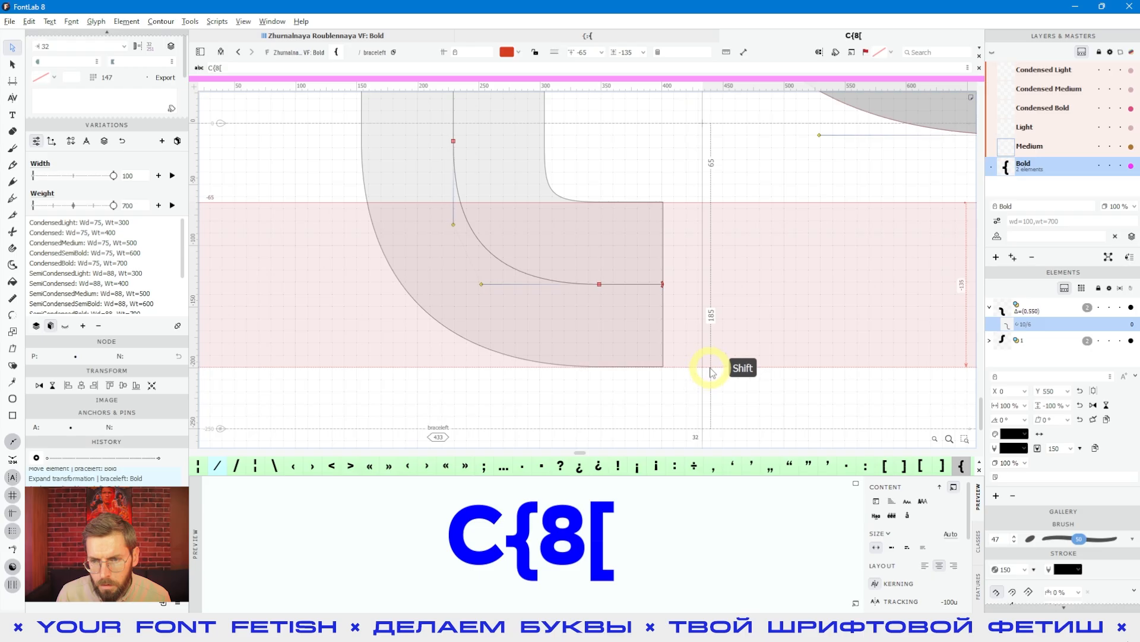
- Move the guide band up over the brace's middle stroke and set it to y 343
scroll(702, 330, down, 5)
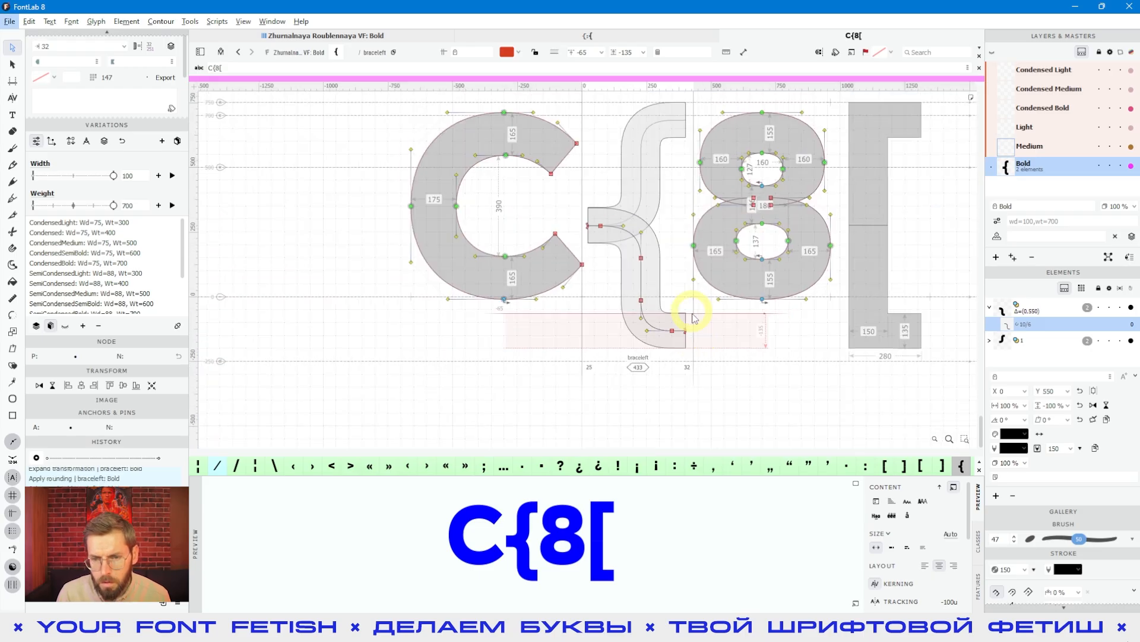
click(705, 283)
drag(706, 283, 701, 229)
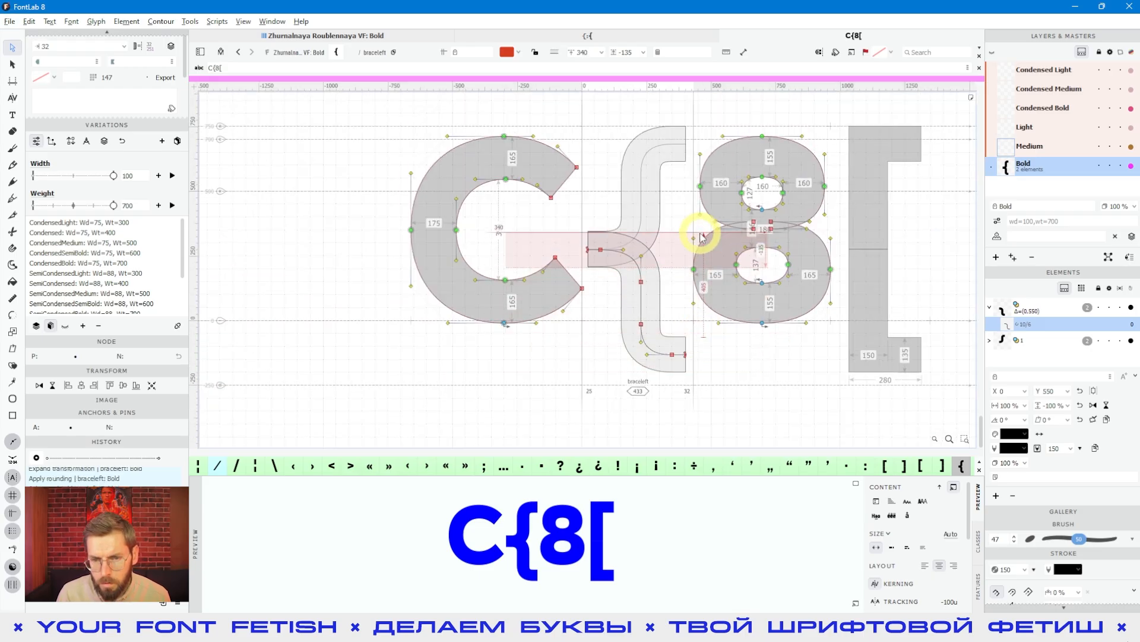
scroll(552, 236, up, 6)
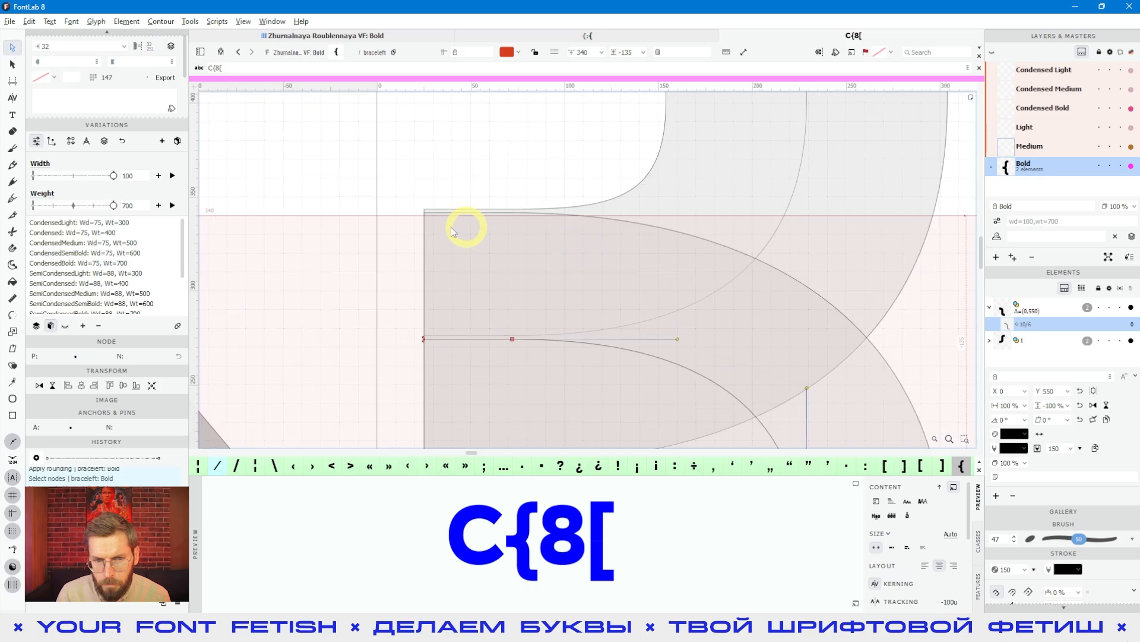
drag(397, 126, 401, 120)
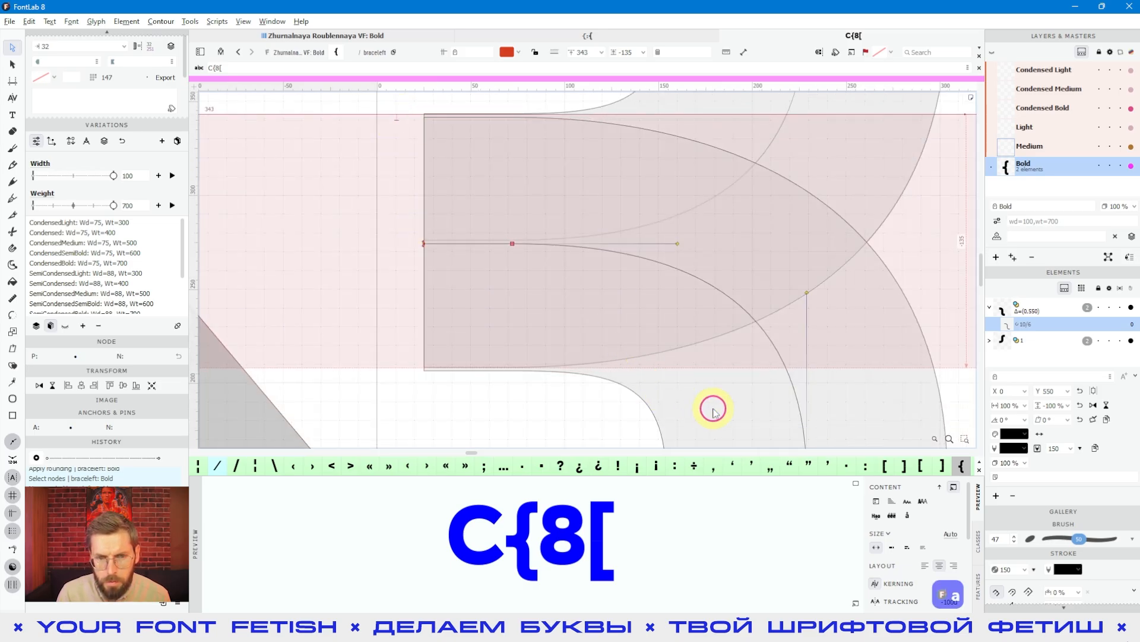
- Raise the skeleton nodes at the tip of the brace's middle stroke to y 275
drag(400, 229, 602, 276)
key(Up)
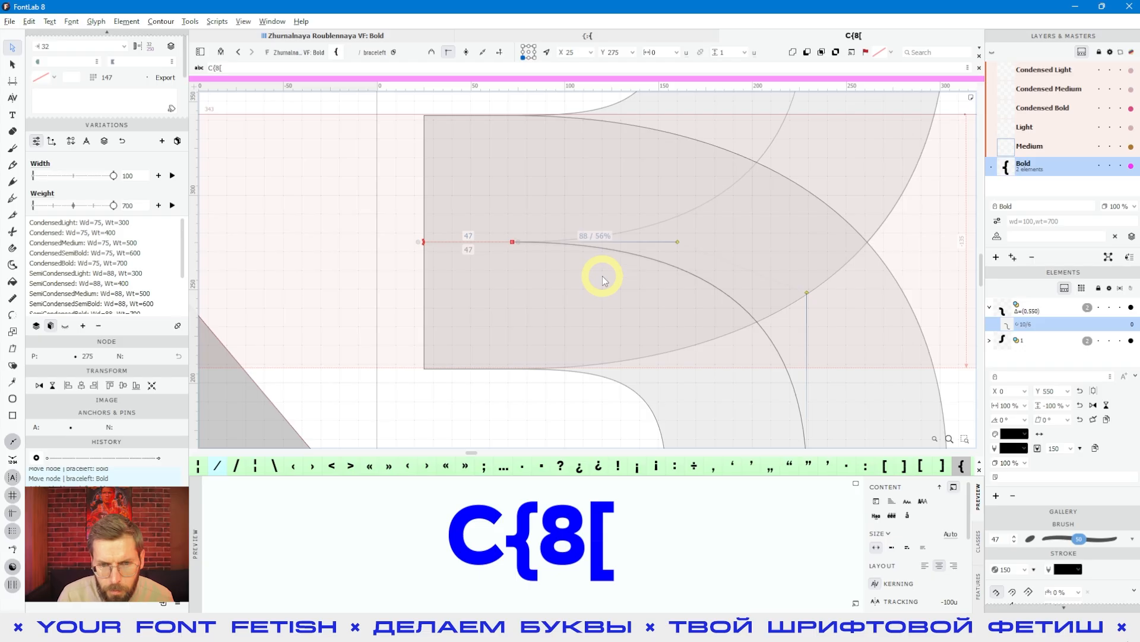
click(497, 313)
- Examine the filled brace beside C, 8 and the square bracket for matching weight and shape
scroll(496, 313, down, 5)
click(616, 376)
key(space)
drag(628, 374, 578, 362)
key(space)
scroll(591, 330, down, 3)
key(space)
scroll(572, 323, up, 4)
scroll(560, 339, down, 4)
key(space)
scroll(555, 320, up, 3)
key(space)
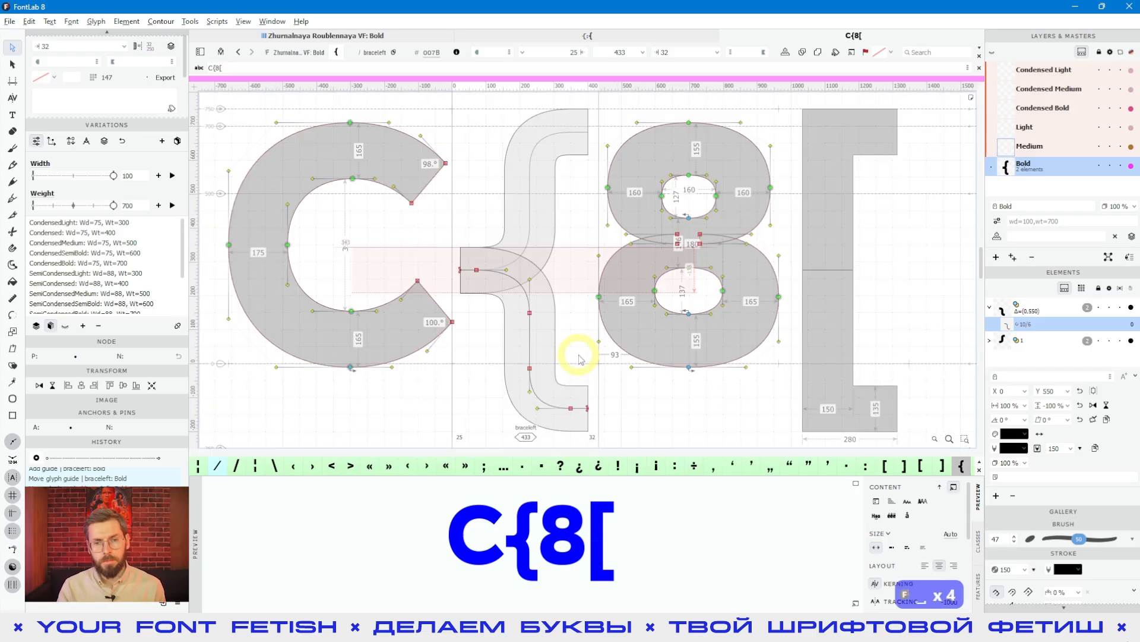
- Select the brace's lower half element and expand its stroke into an outline contour
key(v)
click(577, 341)
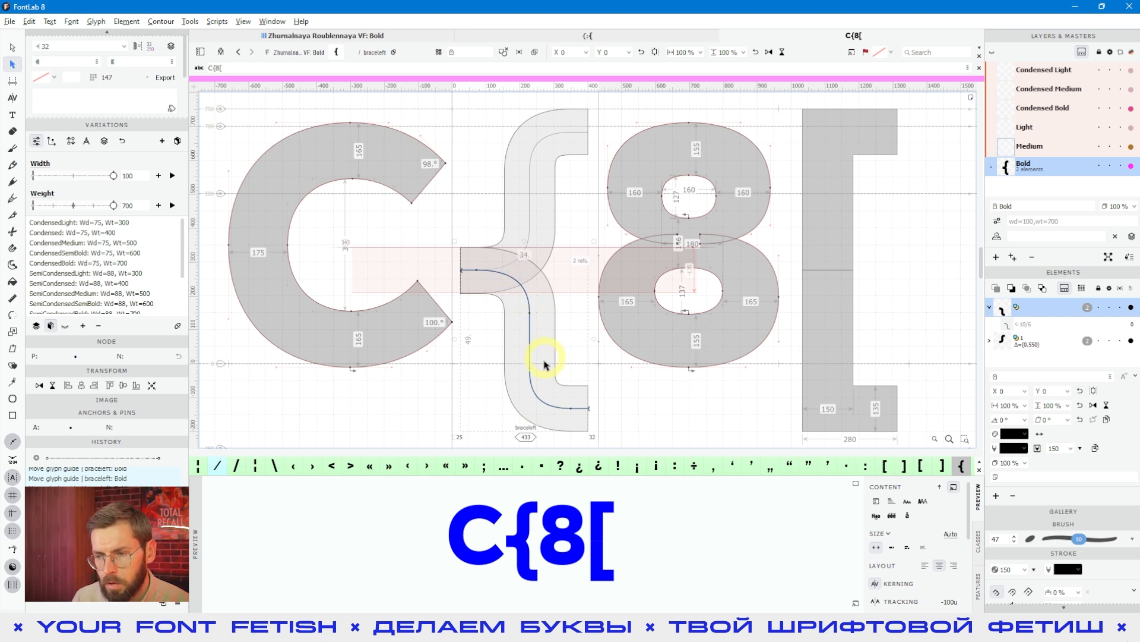
click(1040, 308)
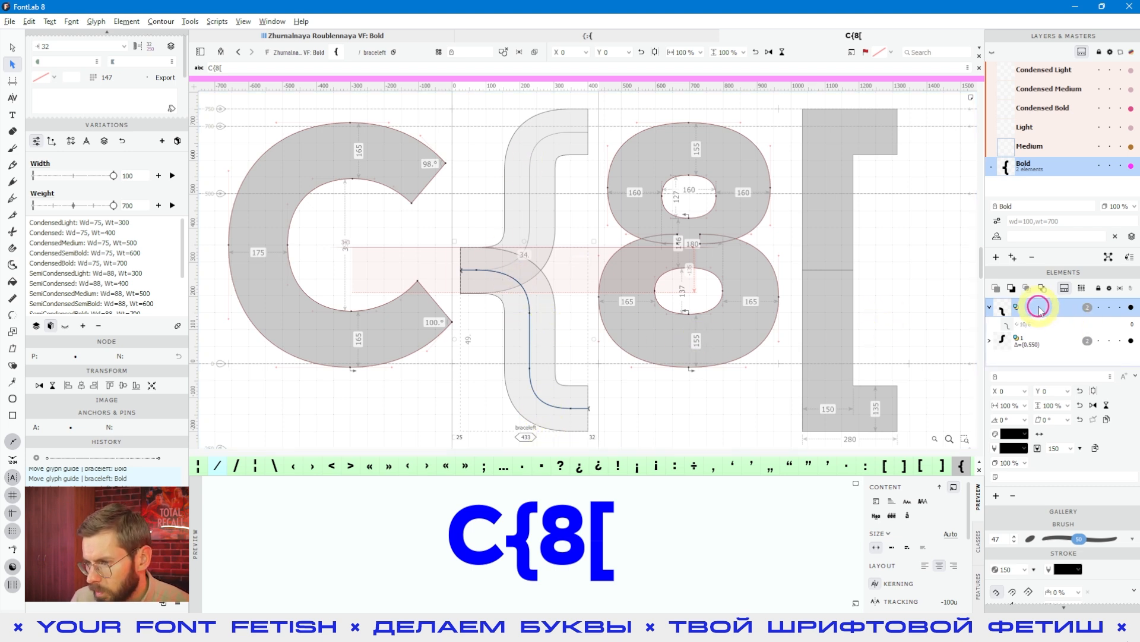
click(999, 555)
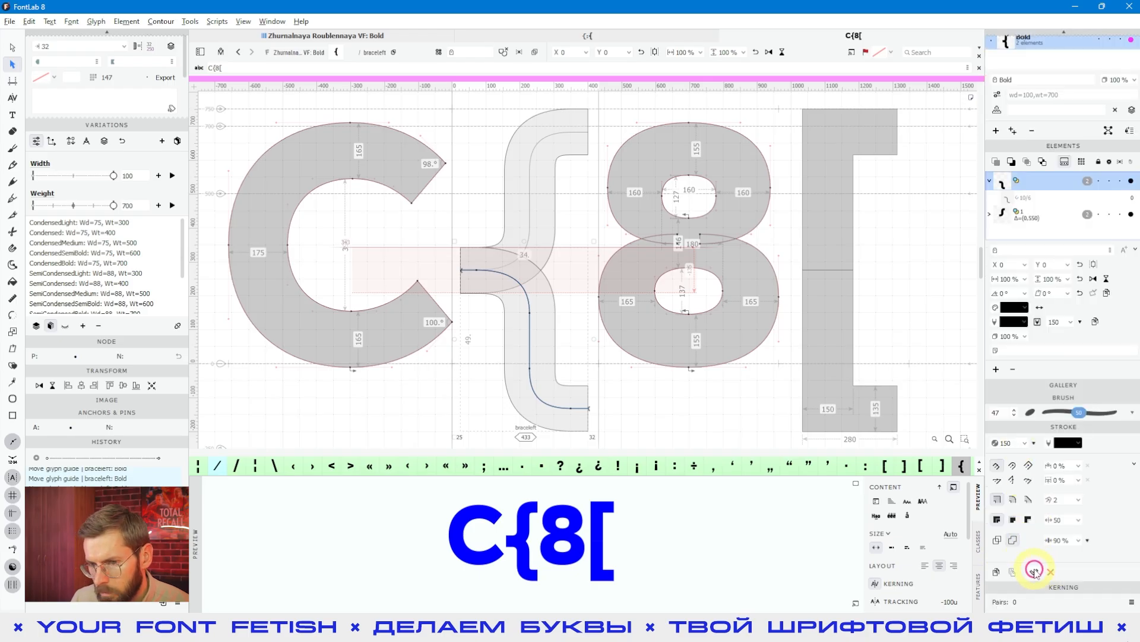
click(1036, 573)
- Thin the middle stroke's tip by lowering its upper outline nodes to y 302
key(a)
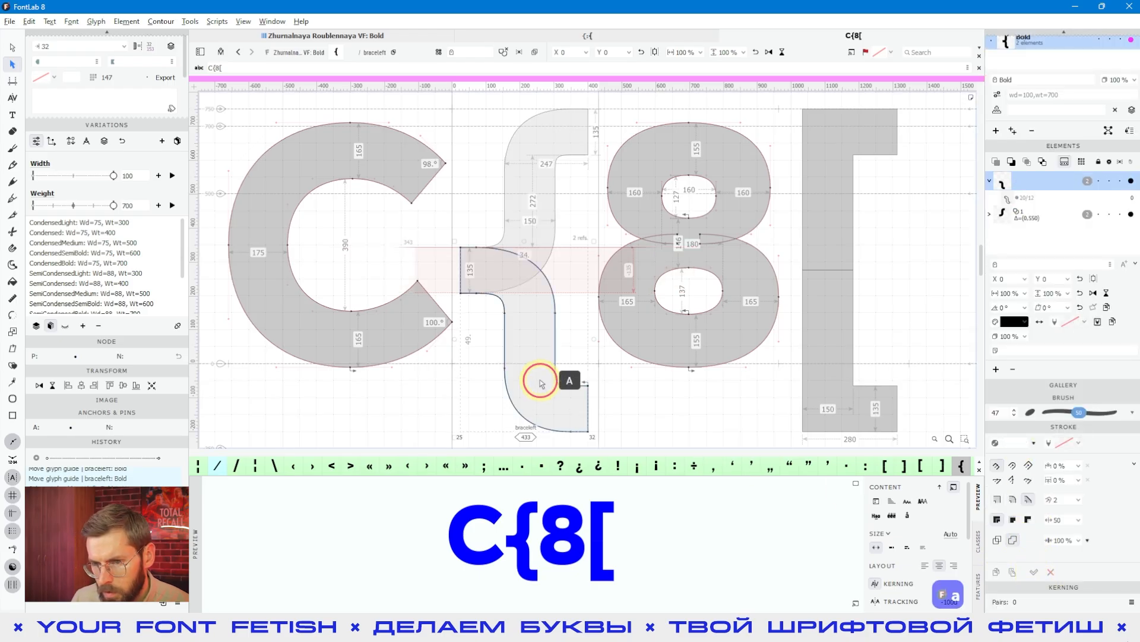
key(space)
scroll(538, 322, up, 3)
scroll(483, 265, down, 2)
drag(391, 233, 456, 267)
scroll(476, 264, up, 2)
key(shift+c)
key(shift+Down)
key(shift+Down)
key(shift+Down)
key(shift+Down)
key(shift+Down)
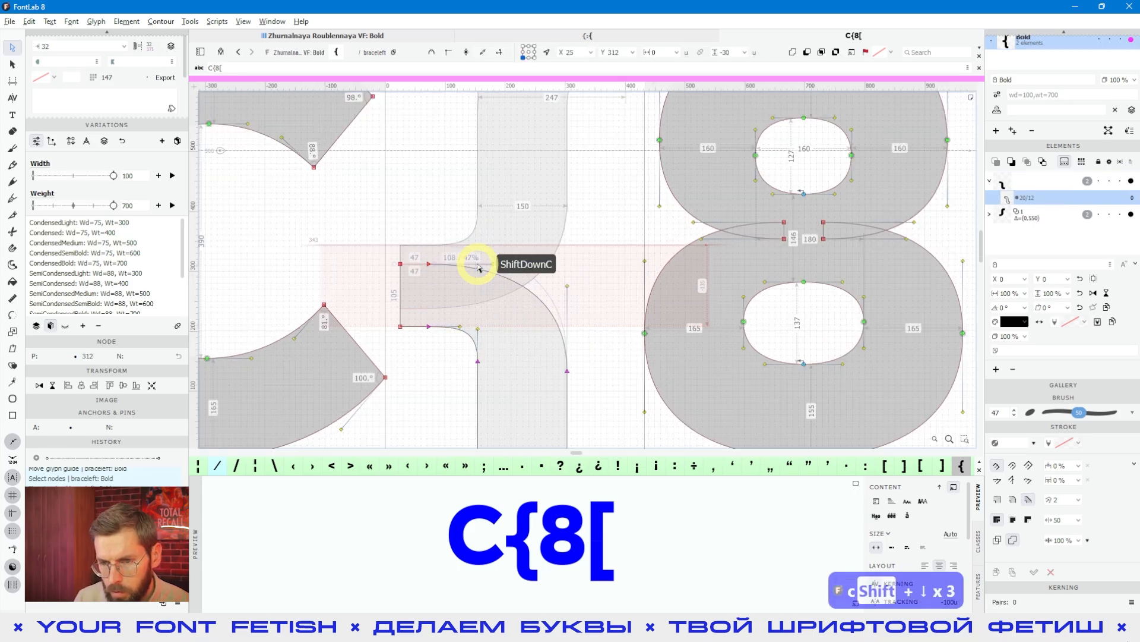
key(shift+Up)
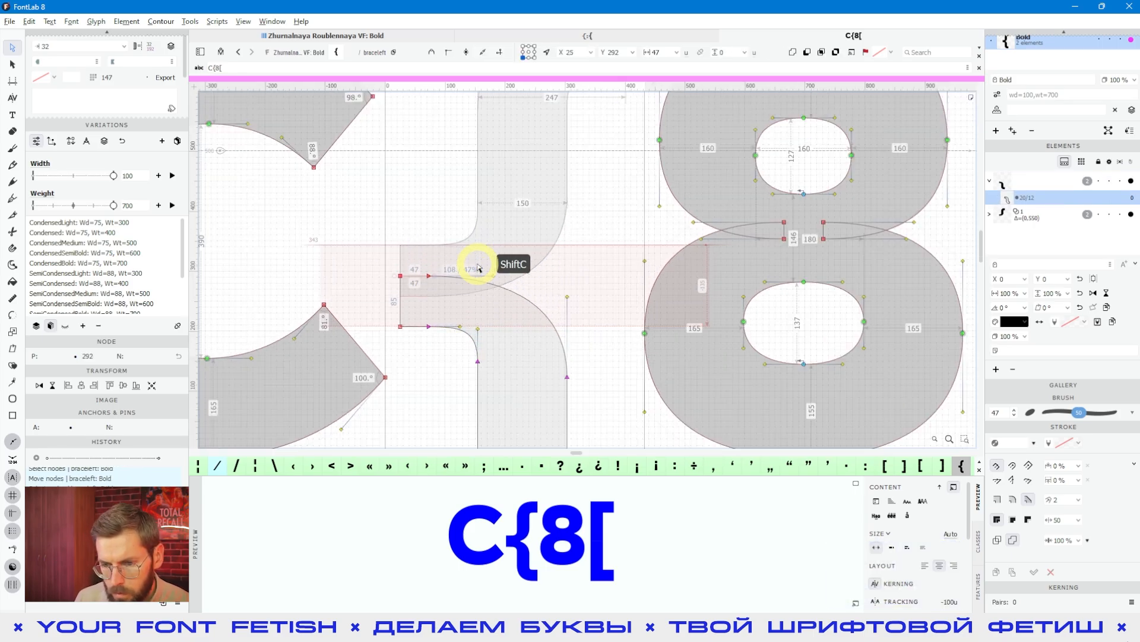
- Shorten the middle stroke by moving its end nodes to x 55, and preview the filled shape
click(408, 337)
drag(407, 336, 390, 239)
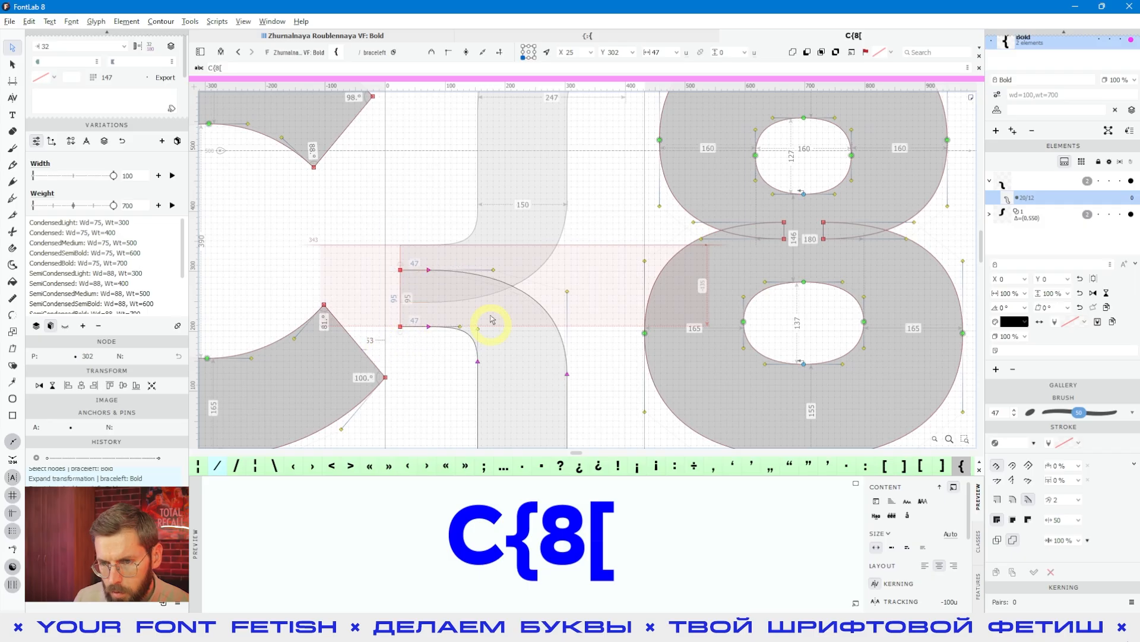
key(shift+Right)
key(shift+Right)
key(shift+Right)
key(space)
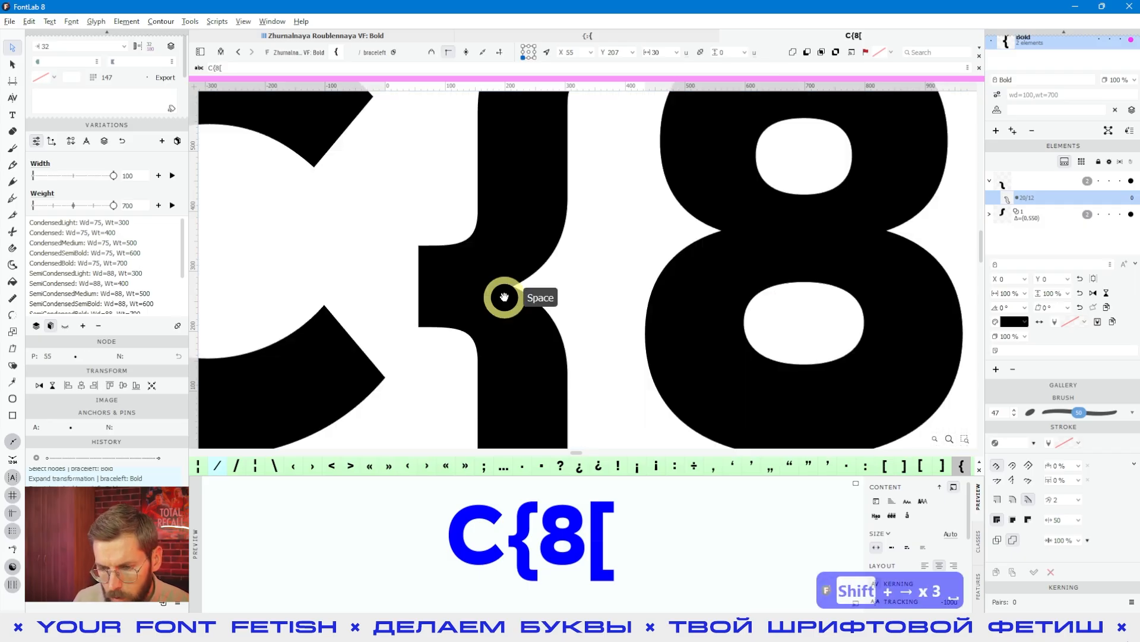
- Move both node pairs at the middle stroke's tip inward together so the end sits at x 75
drag(395, 218, 441, 351)
key(shift+c)
key(shift+Right)
key(shift+Right)
key(shift+Right)
key(shift+Left)
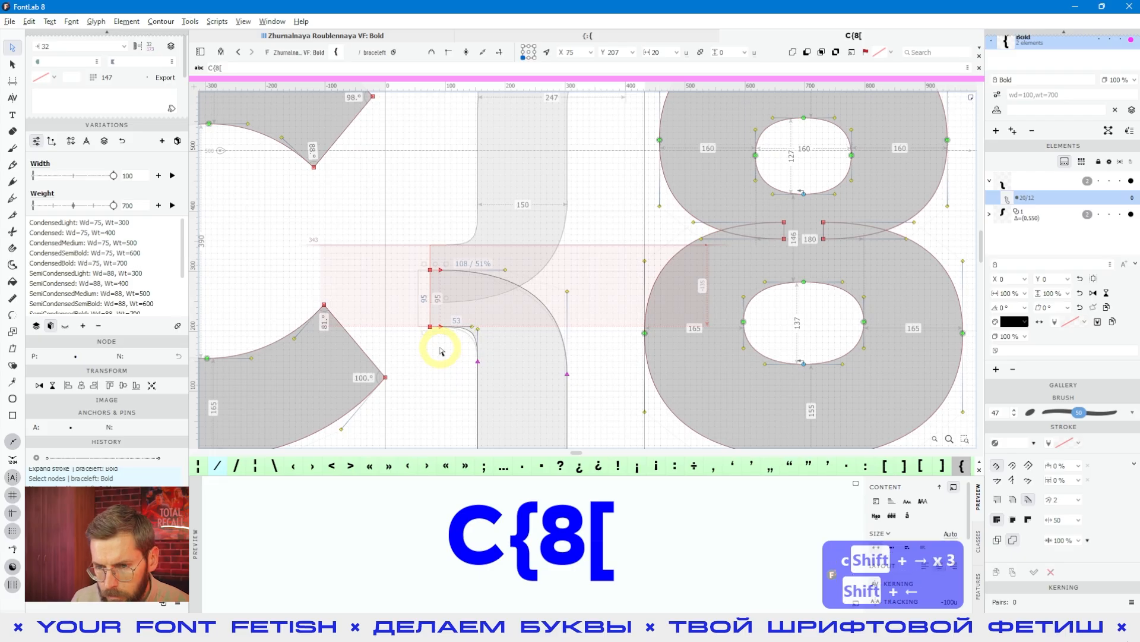
- Lower the curve node beneath the middle stroke on the stem's outer edge to y 119, and preview the filled shape
click(511, 383)
scroll(520, 382, down, 2)
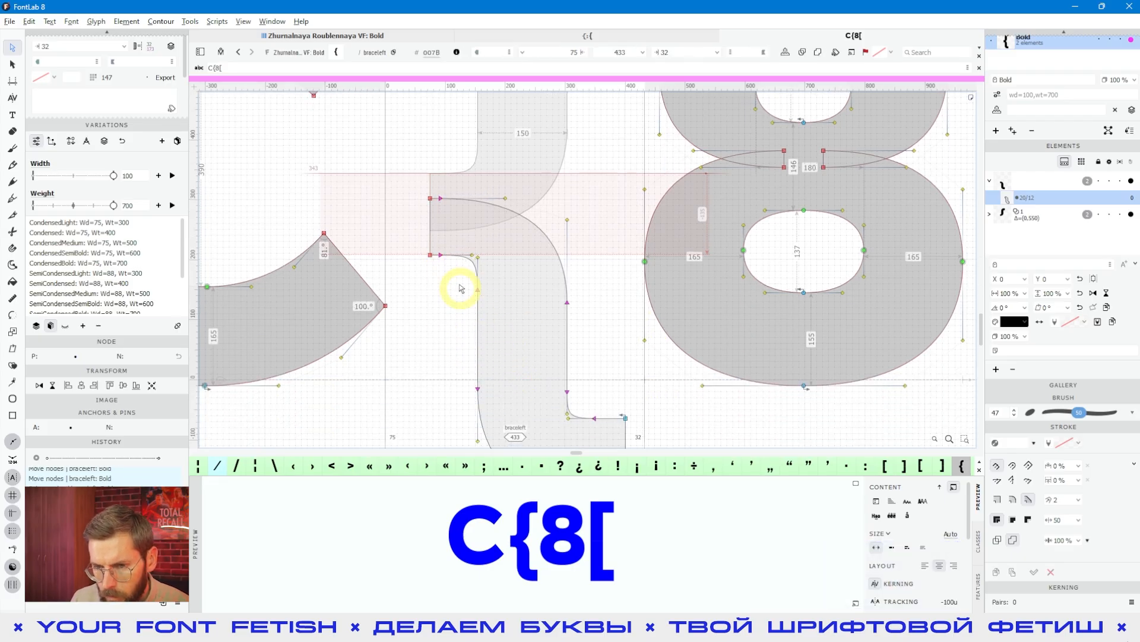
drag(459, 284, 499, 310)
key(alt+shift+Down)
key(shift+Down)
key(shift+Down)
key(space)
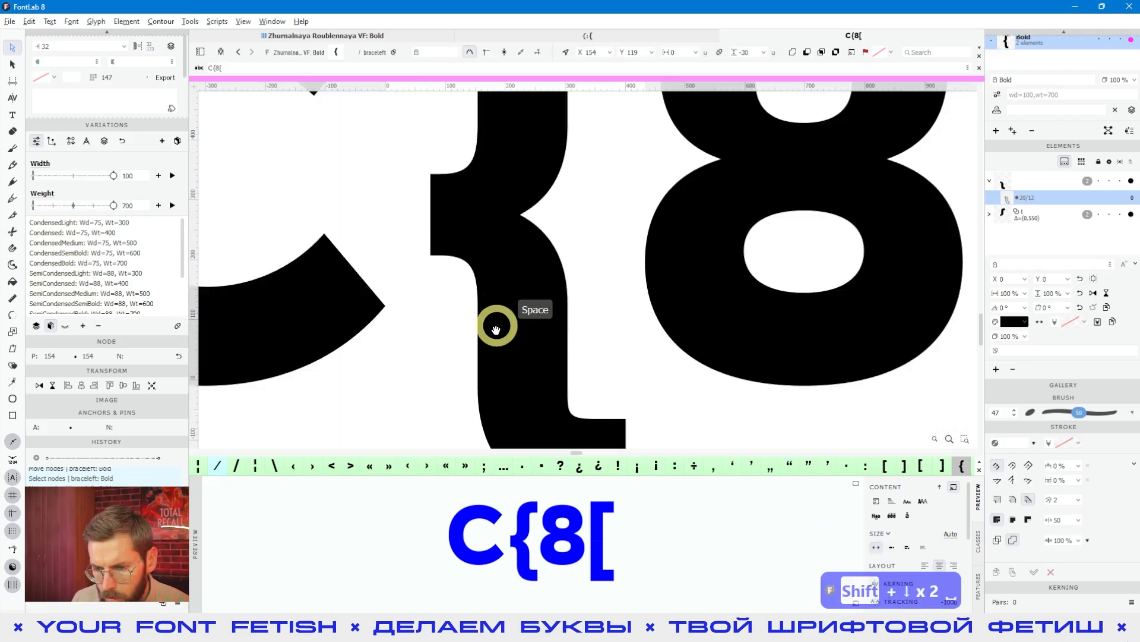
- Enlarge the inner curve above the brace's lower foot by moving its stem node to y 0 and its foot node to x 359
scroll(557, 286, up, 2)
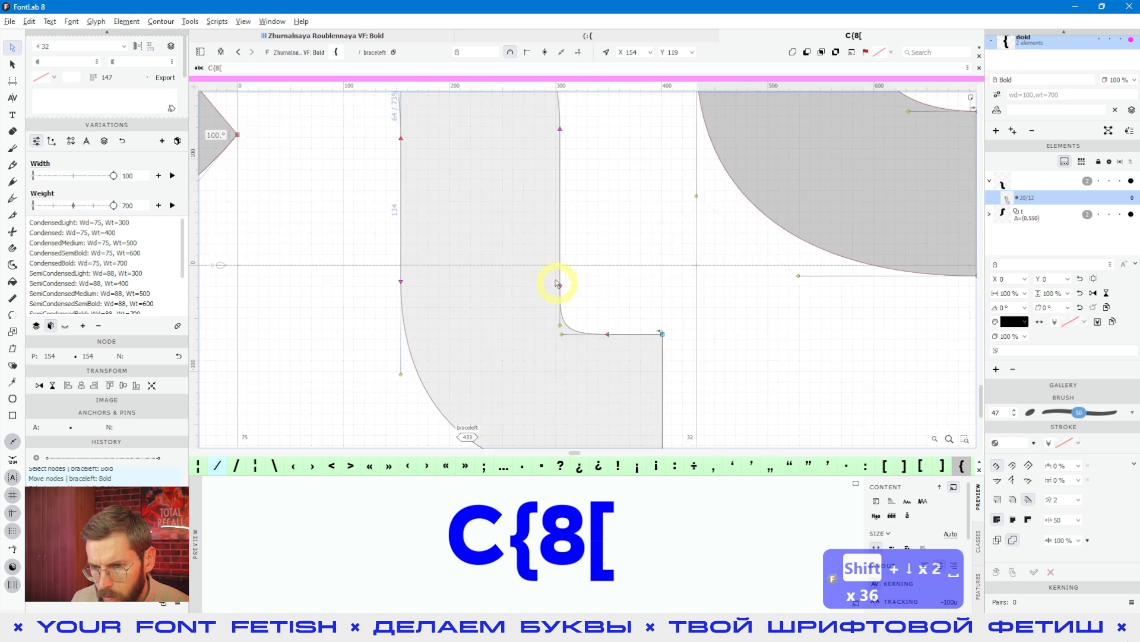
key(shift+Up)
key(shift+Up)
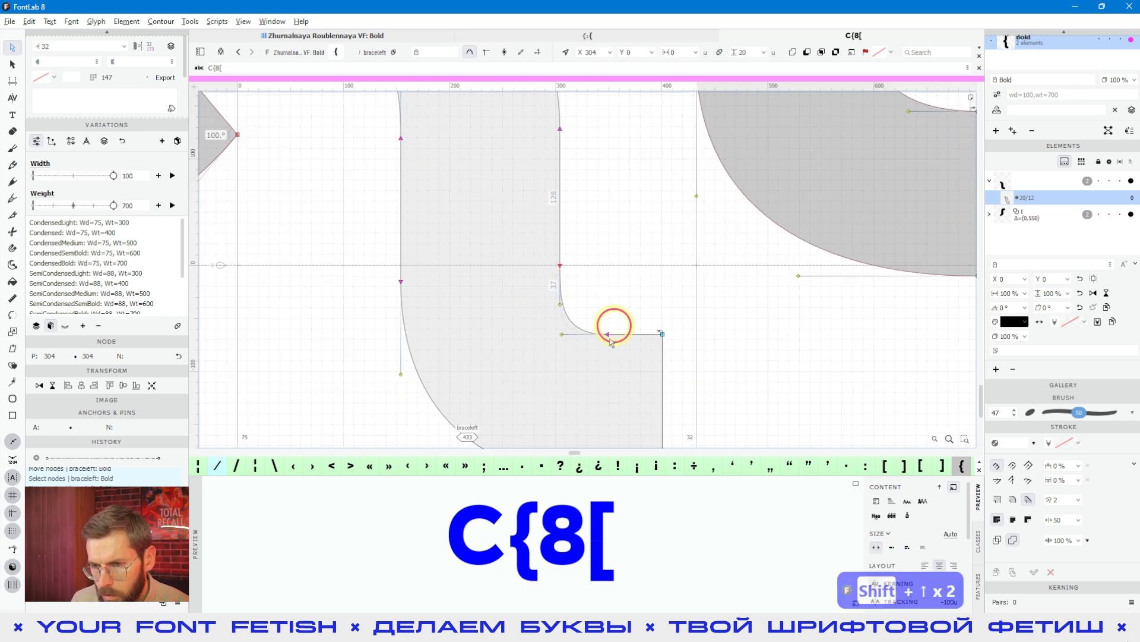
key(shift+Right)
key(space)
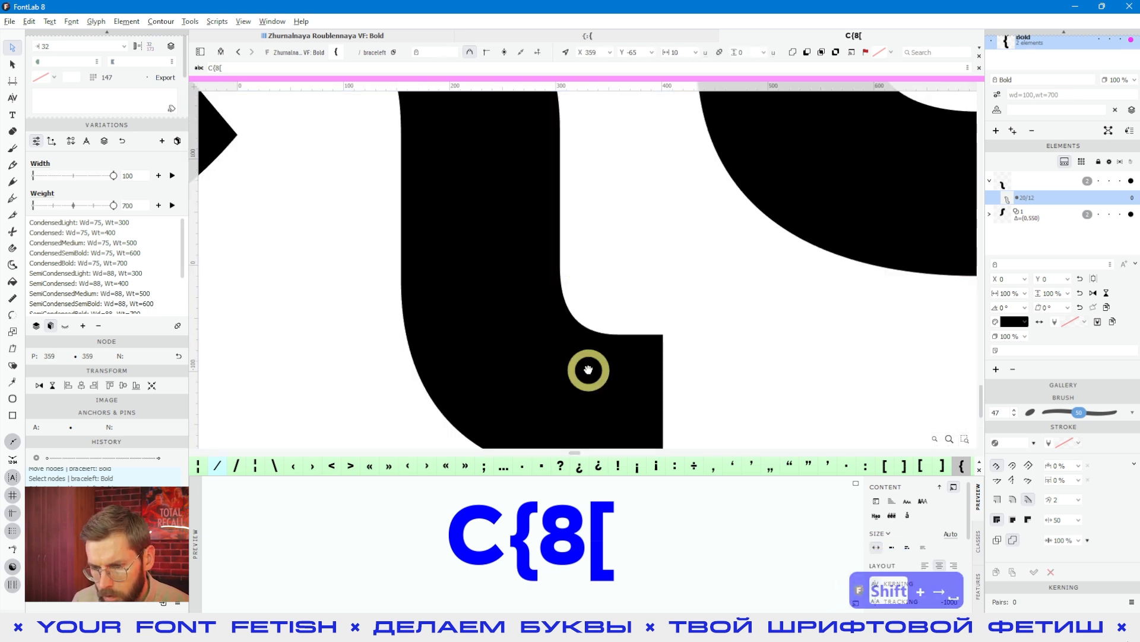
- Set the left brace's sidebearings to 27 and 46, and preview it beside the neighbouring glyphs
scroll(603, 295, down, 3)
key(space)
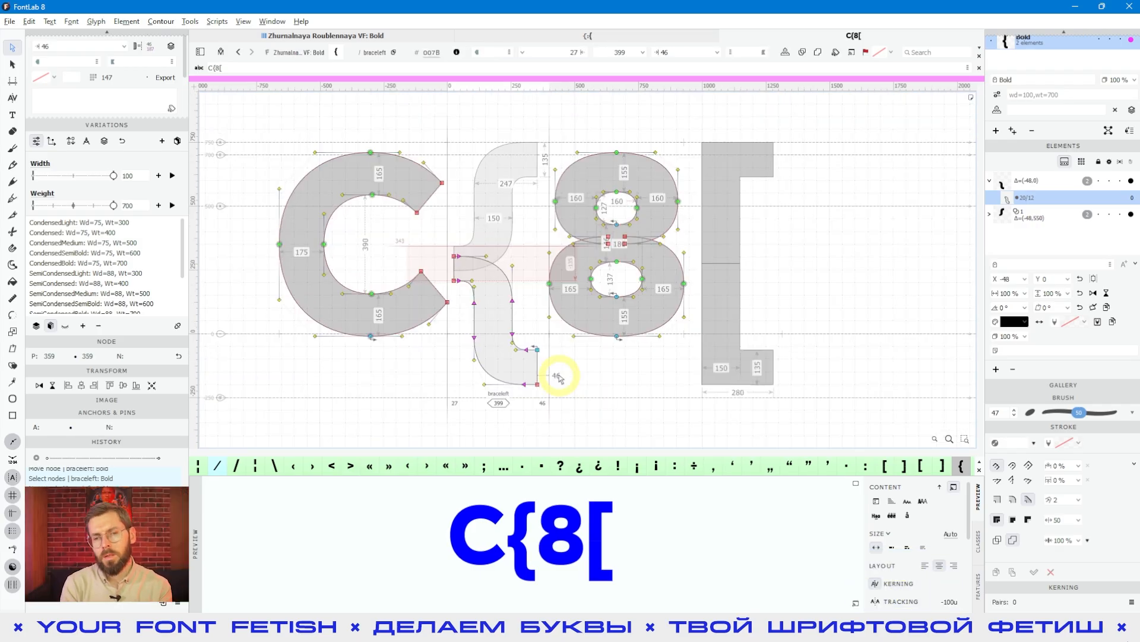
key(space)
drag(575, 391, 562, 394)
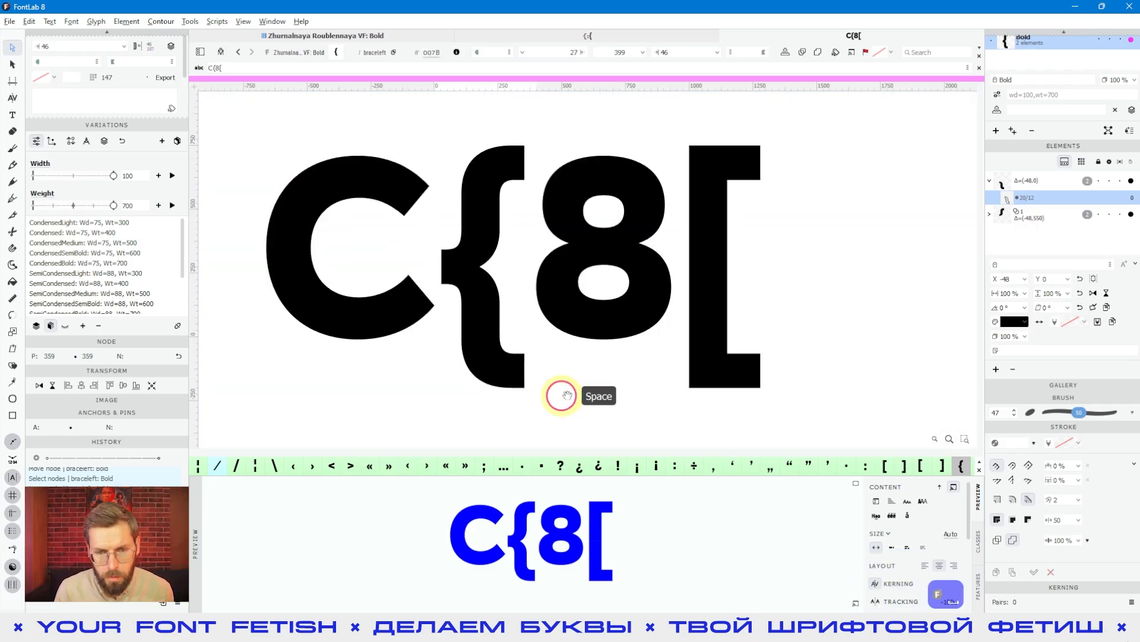
- Return to the font's glyph overview, show the Latin Simple set, and copy the glyph name braceleft from the left brace
click(366, 37)
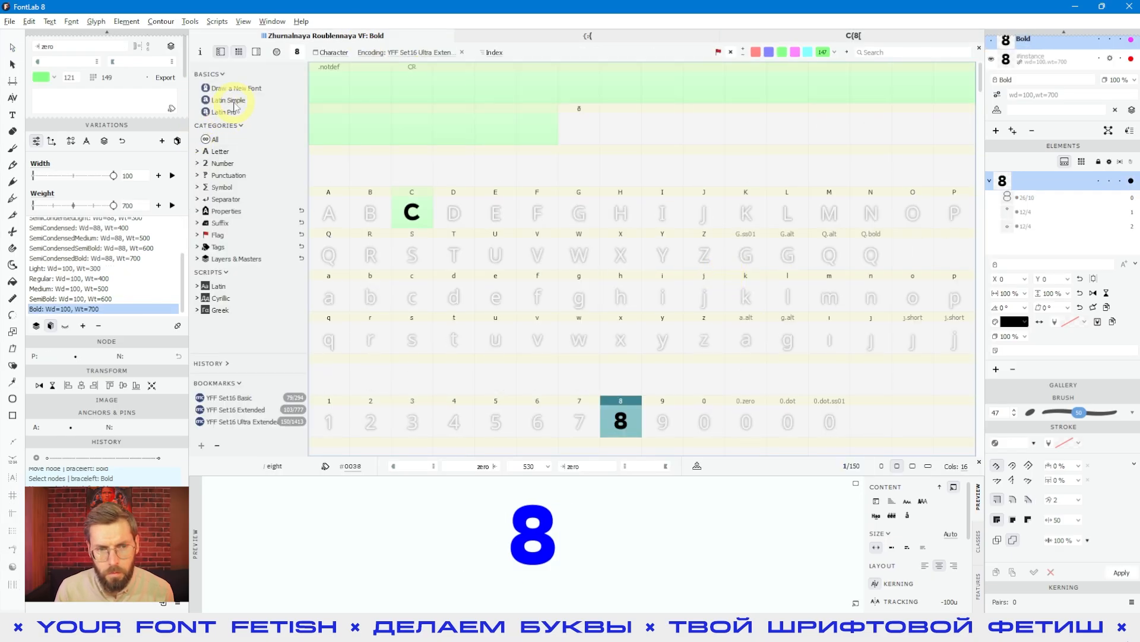
click(231, 100)
click(764, 330)
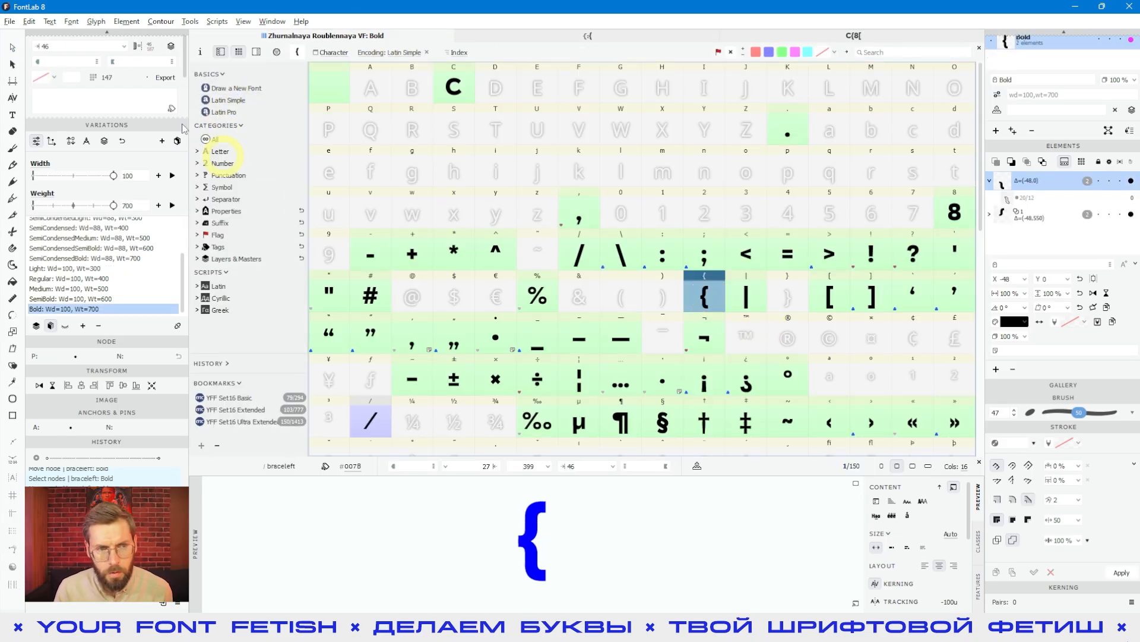
scroll(124, 164, up, 3)
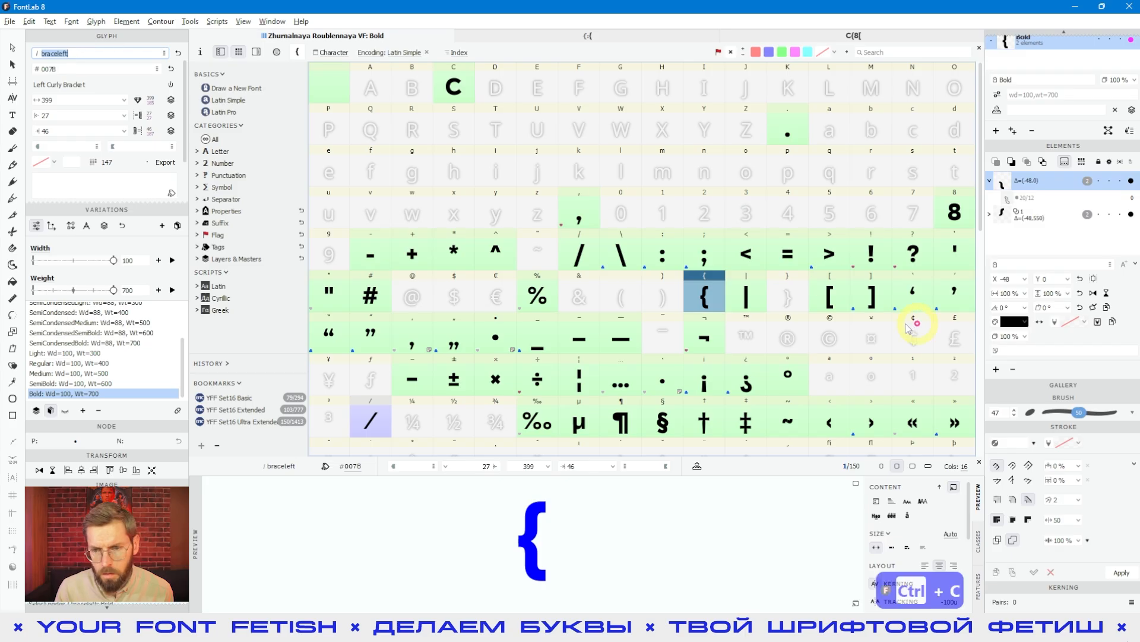
- Create the right brace glyph and paste the copied name braceleft into its Bold layer's recipe
ctrl+click(787, 297)
click(1029, 225)
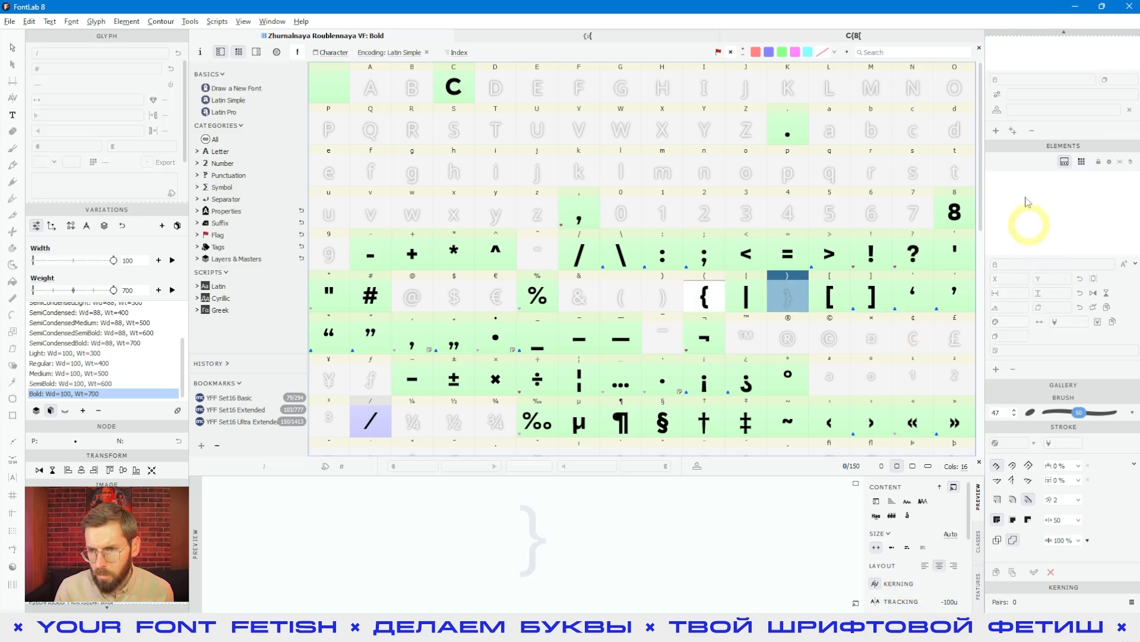
click(786, 292)
click(1022, 238)
text(braceleft)
click(1014, 238)
click(1011, 239)
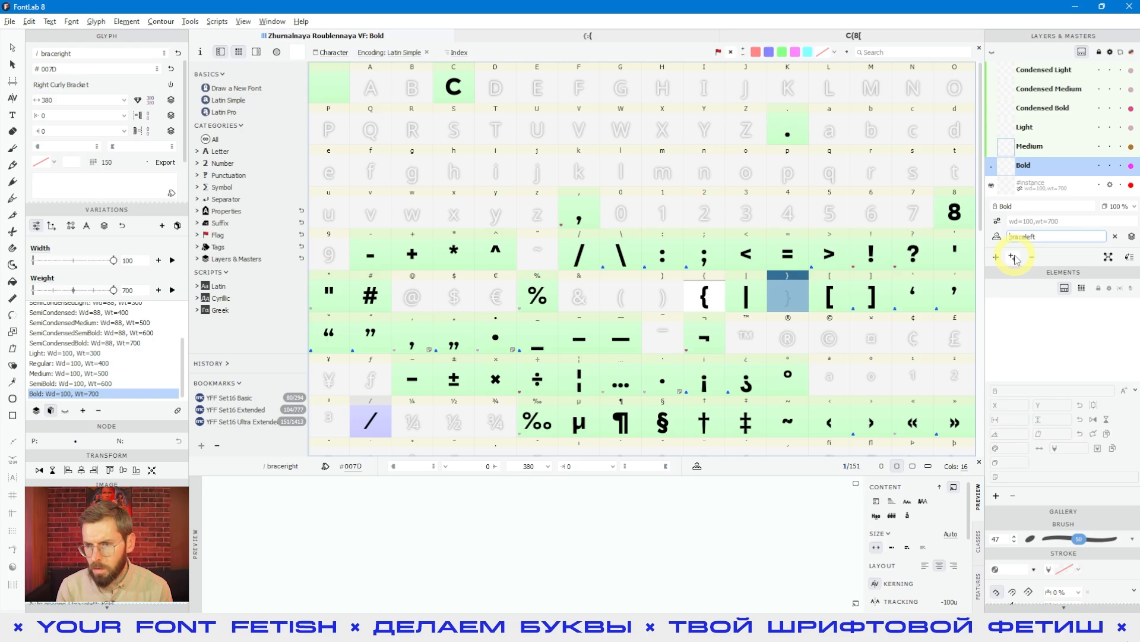
- Complete the right brace's recipe as =braceleft@~ and turn on its auto layer to generate the mirrored glyph
text(=)
key(Right)
key(Right)
key(Right)
key(Right)
key(Right)
key(Right)
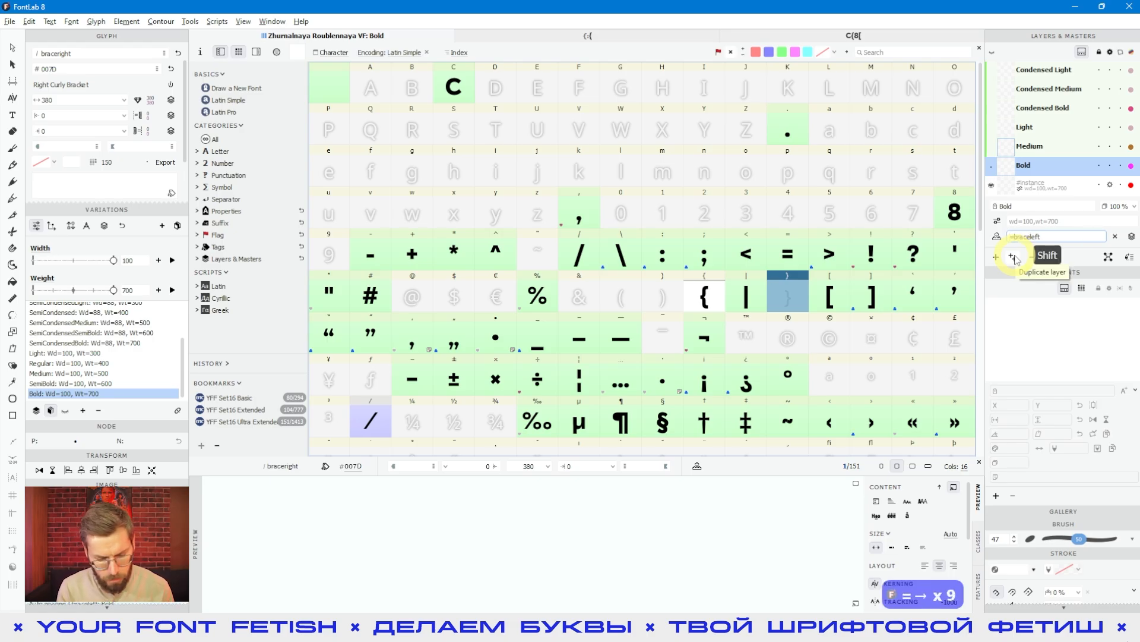
text(@)
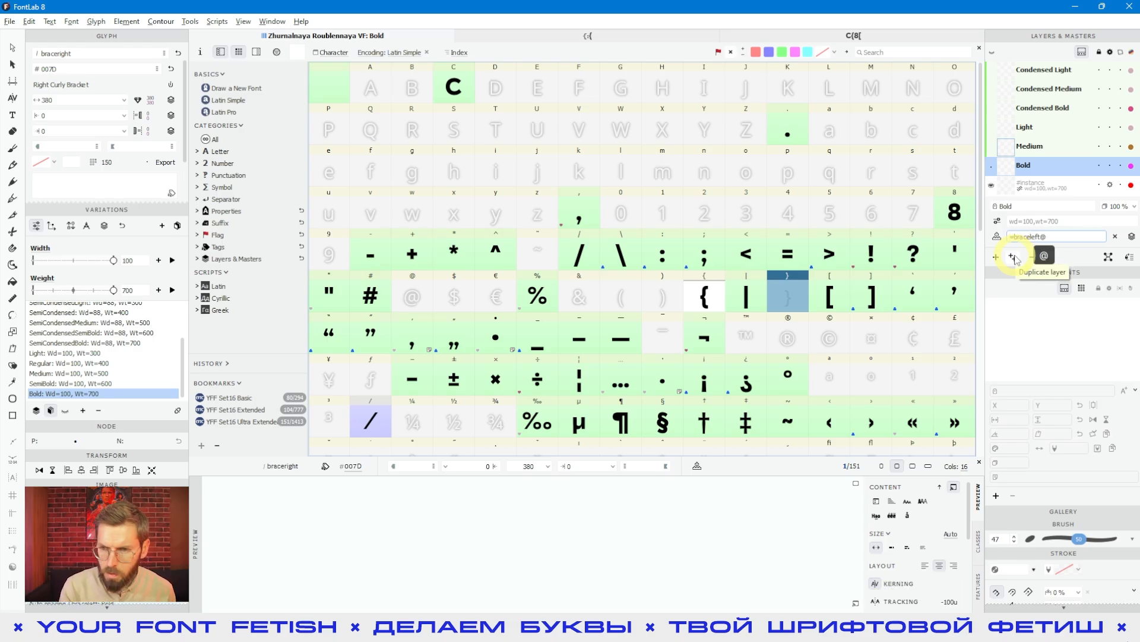
text(,)
key(BackSpace)
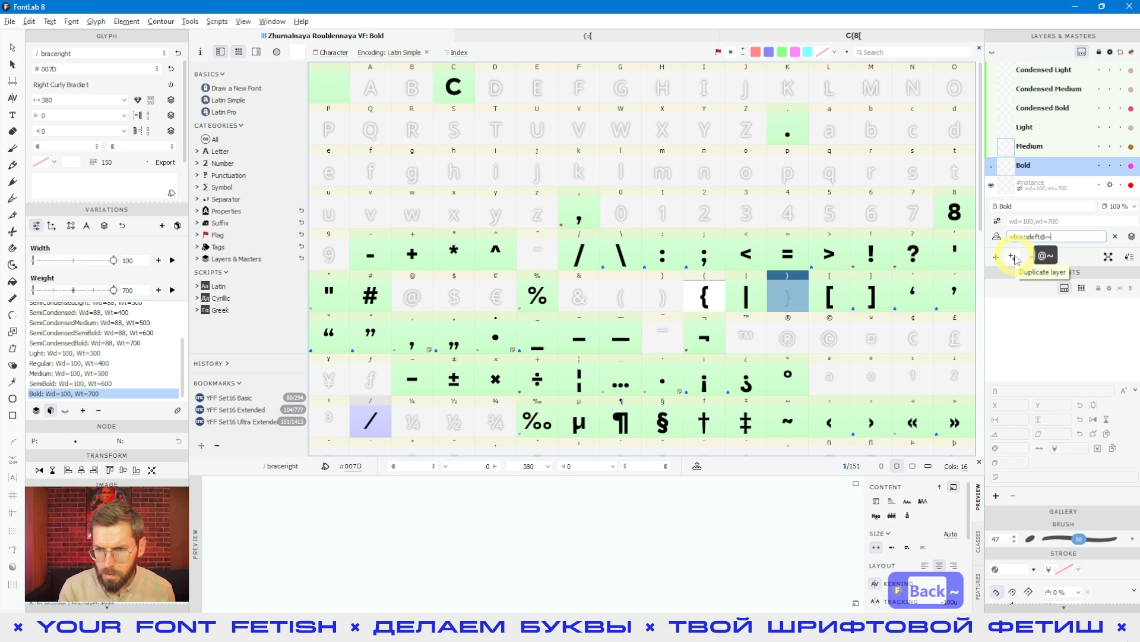
text(~)
alt+click(995, 240)
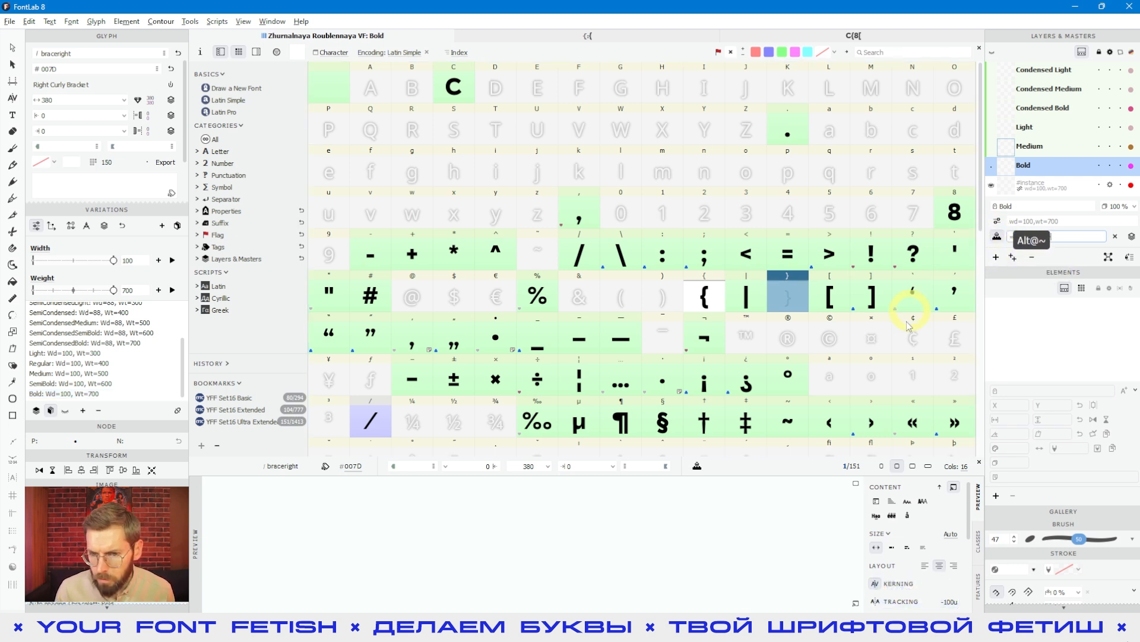
click(746, 297)
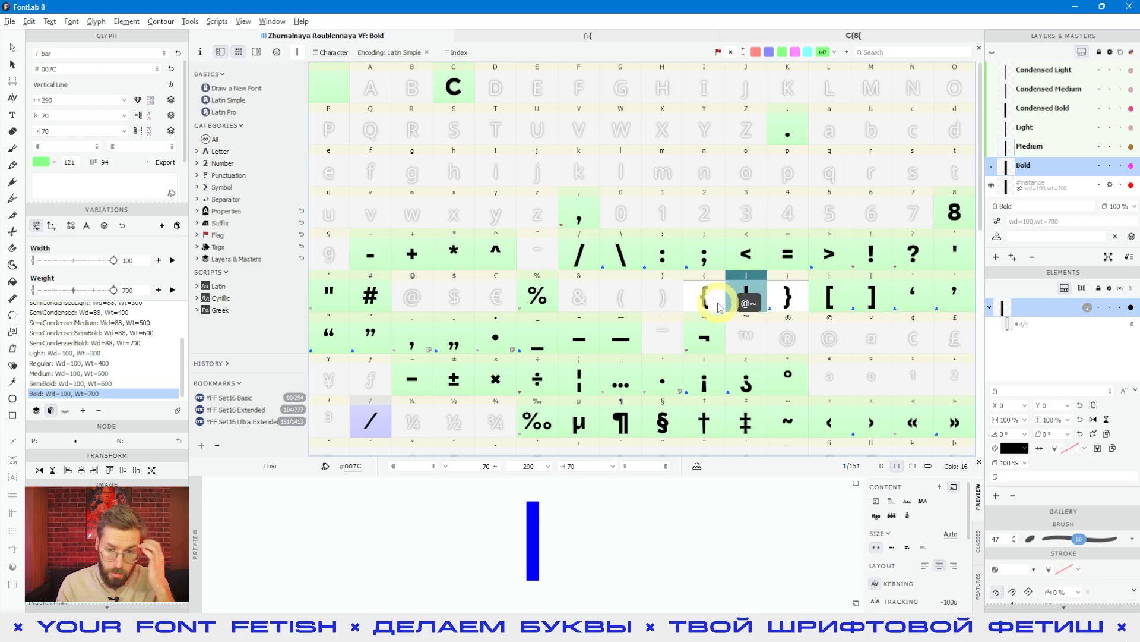
- Select the left brace glyph and enter {{{[[[[}]]]] as preview text to compare the braces with the square brackets
click(719, 306)
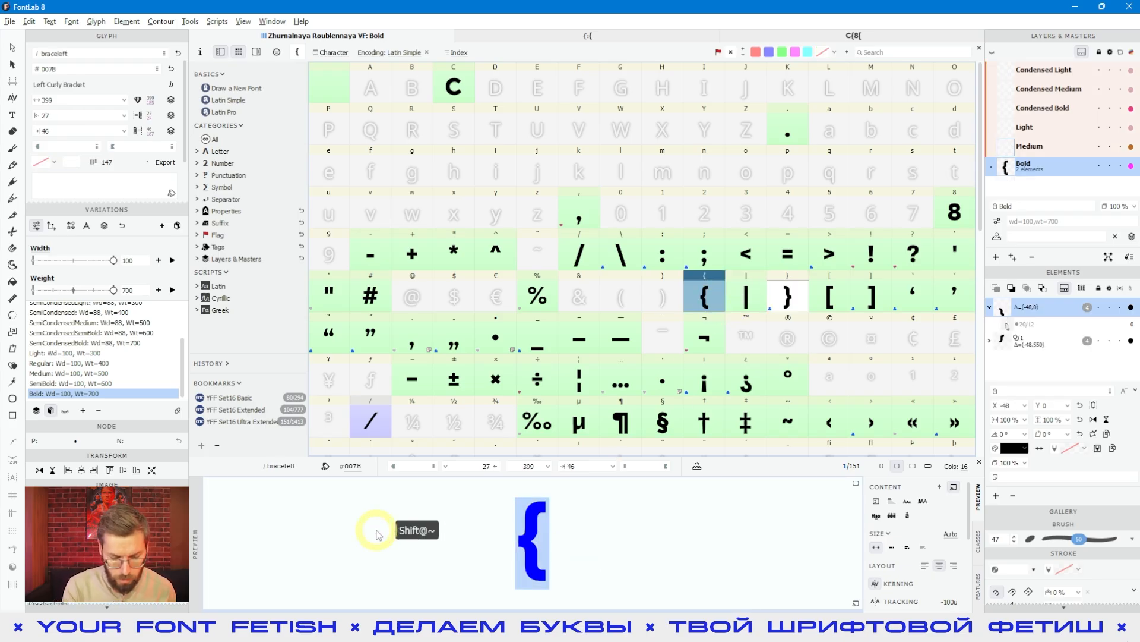
text({{{)
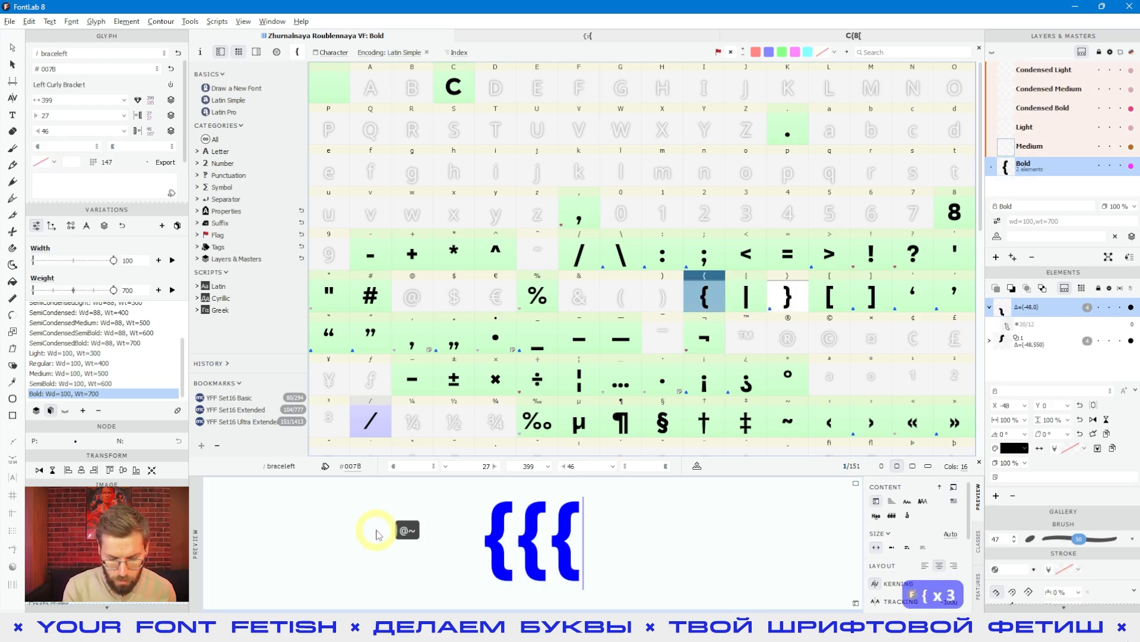
text([[[[}]]]])
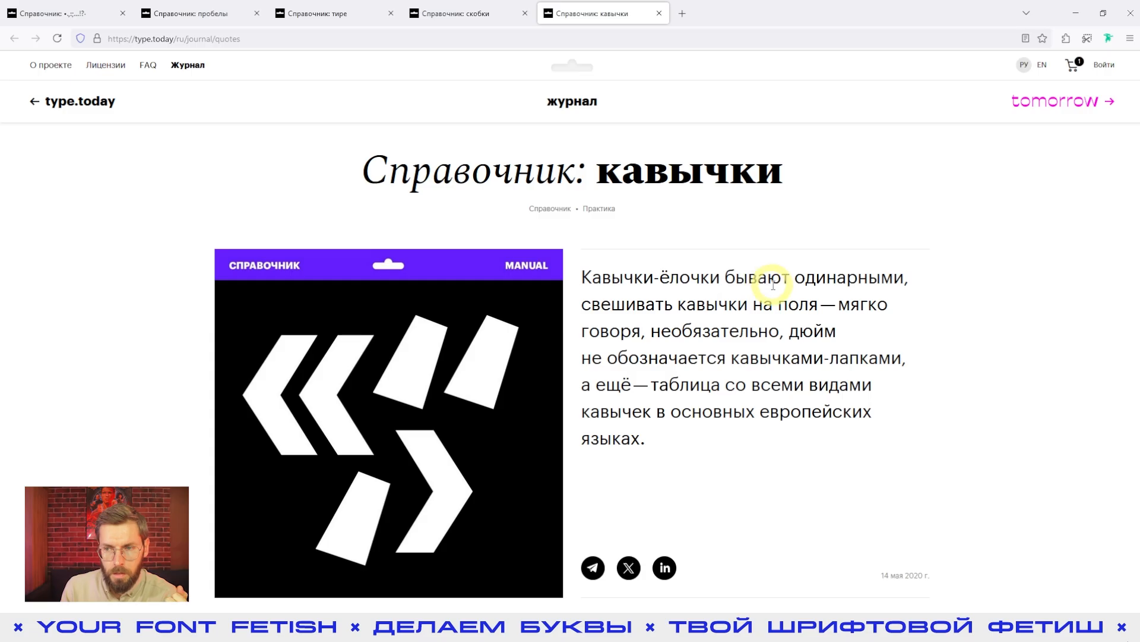
- Read the browser article «Справочник: кавычки» on guillemet shapes versus angle brackets, quote placement, usage in text and hanging punctuation
scroll(828, 280, down, 15)
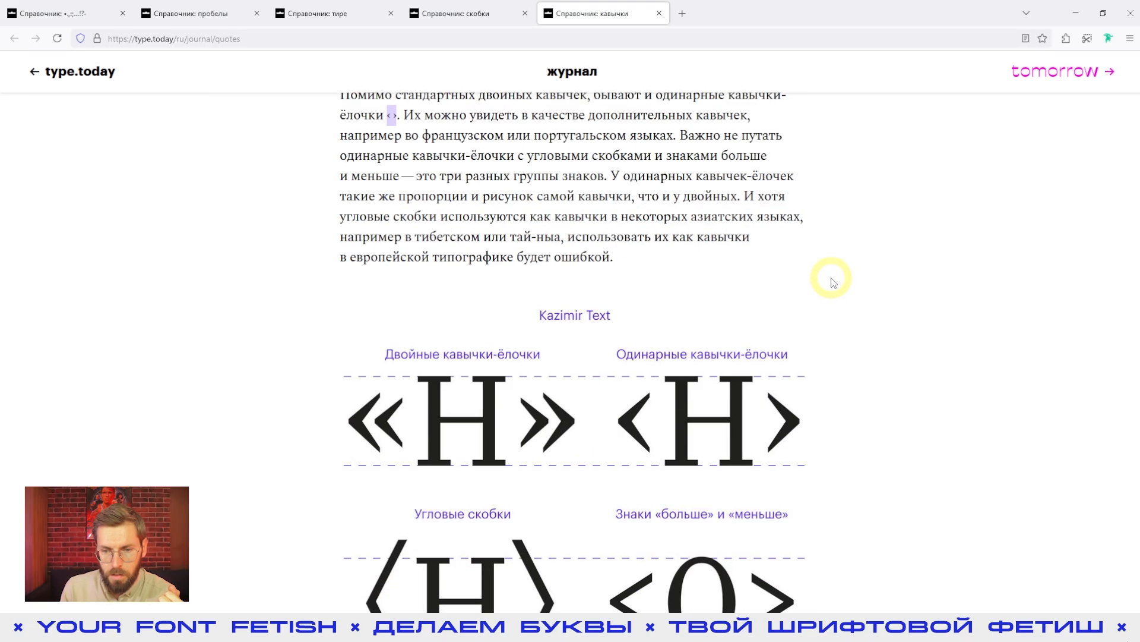
scroll(833, 282, down, 3)
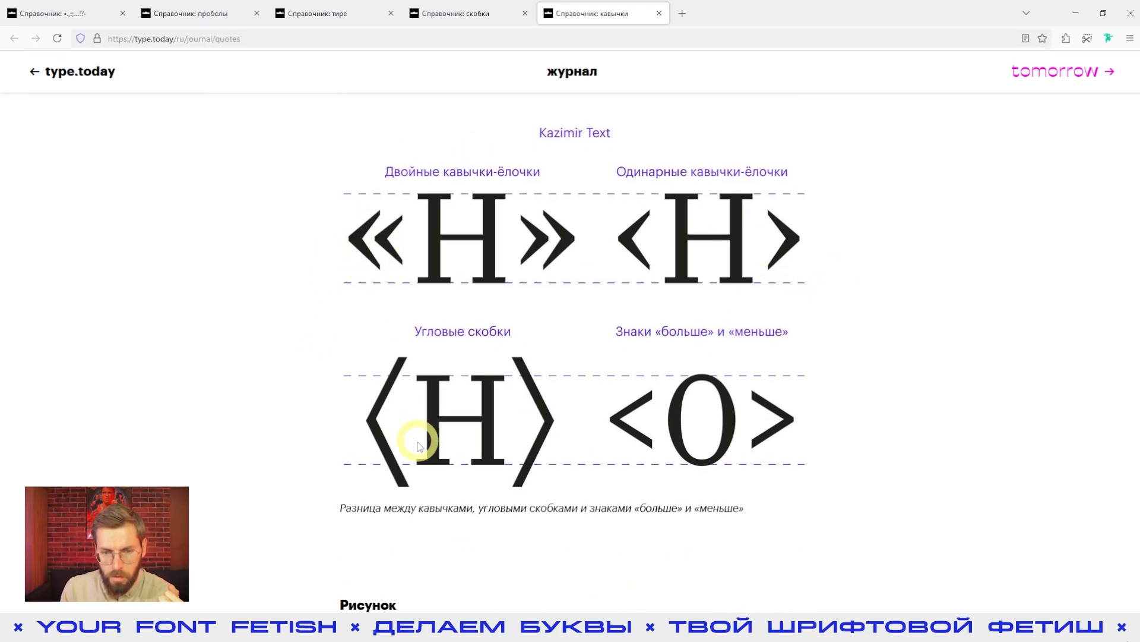
drag(1138, 122, 1112, 337)
scroll(522, 280, up, 2)
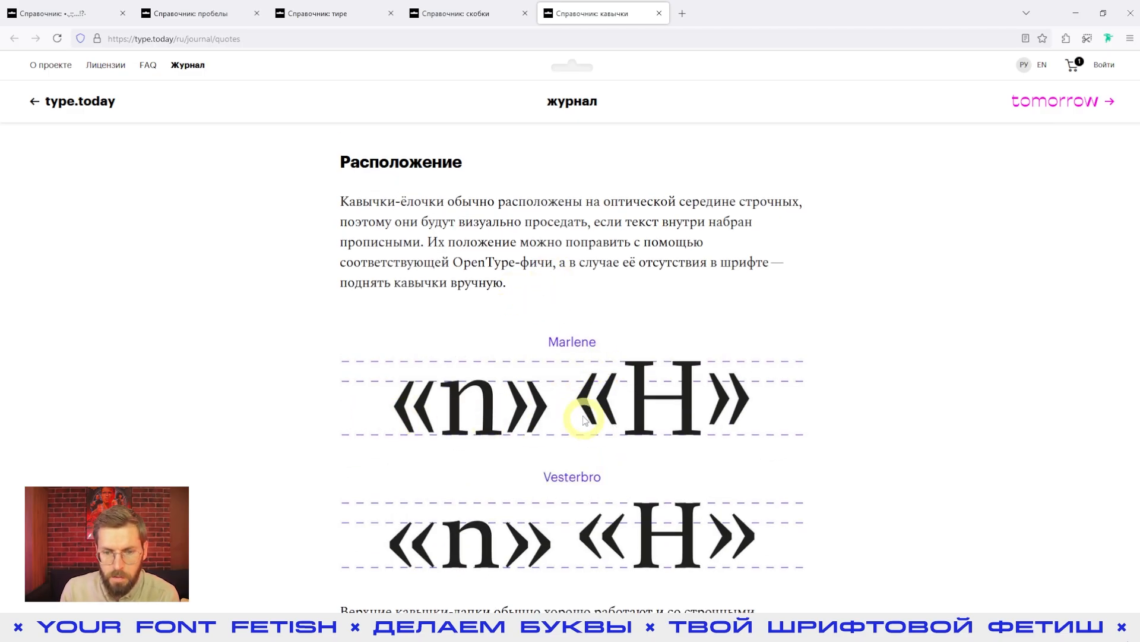
scroll(922, 349, down, 3)
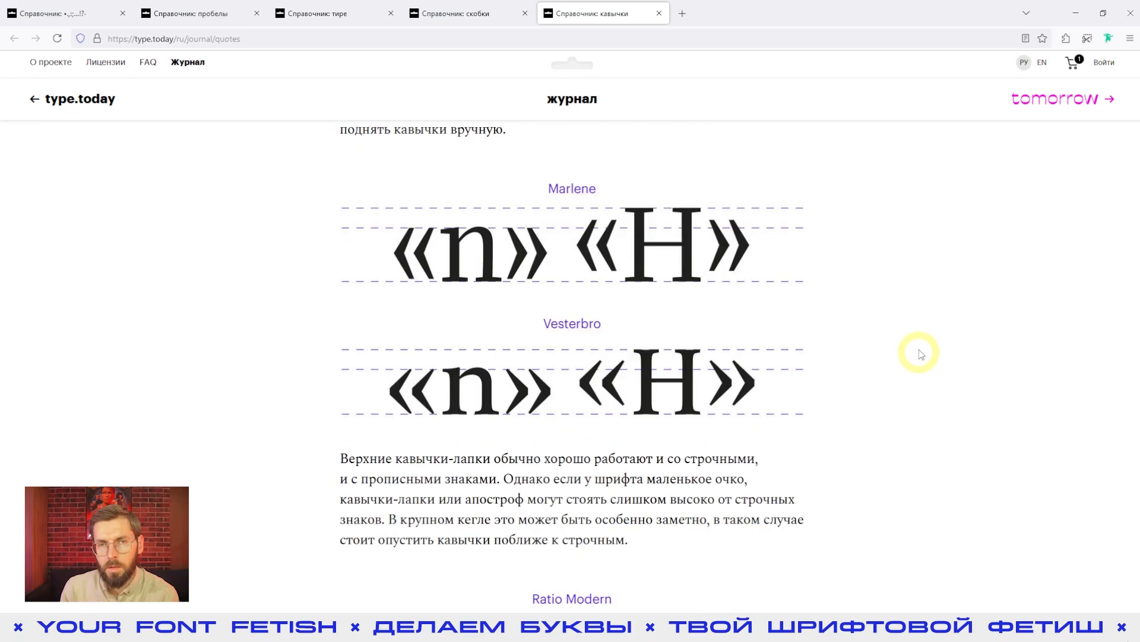
scroll(921, 349, down, 15)
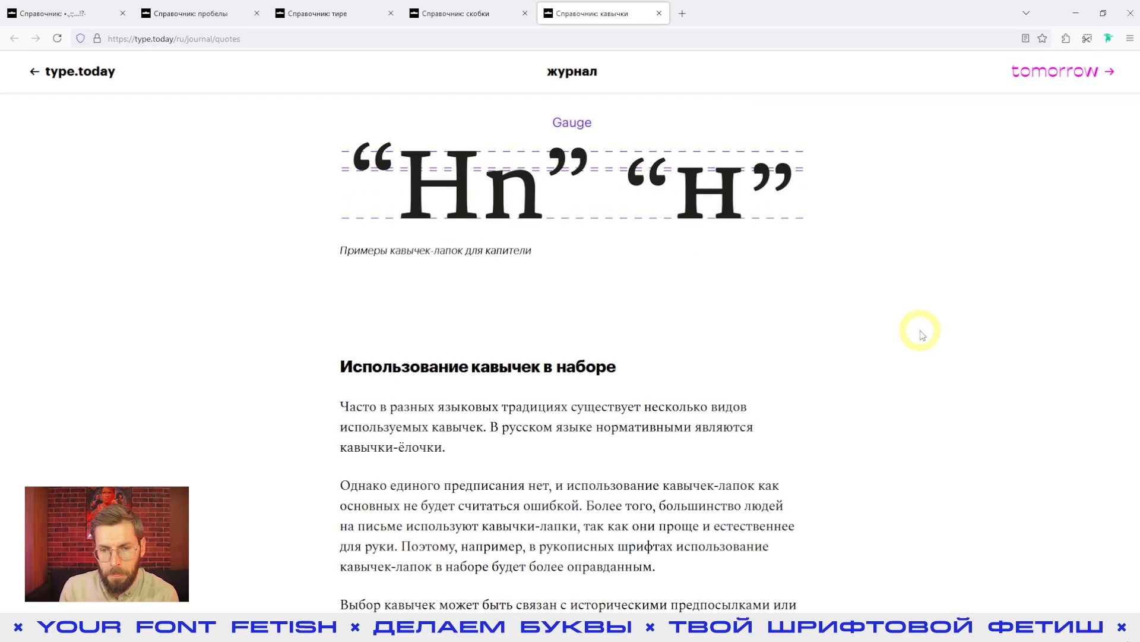
scroll(925, 334, down, 12)
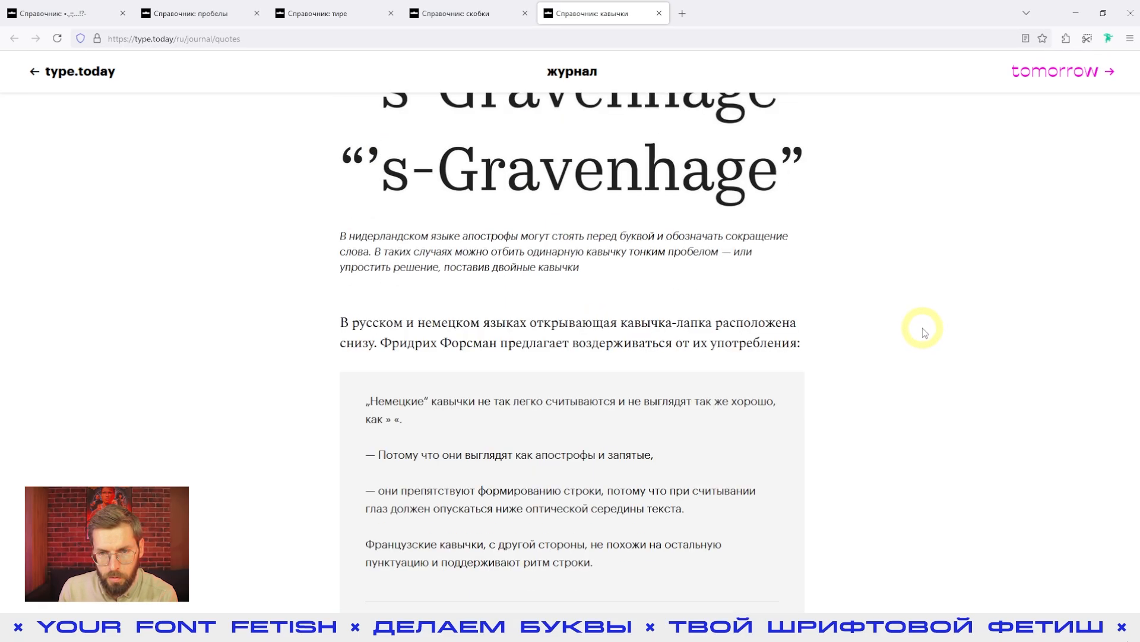
scroll(925, 332, down, 15)
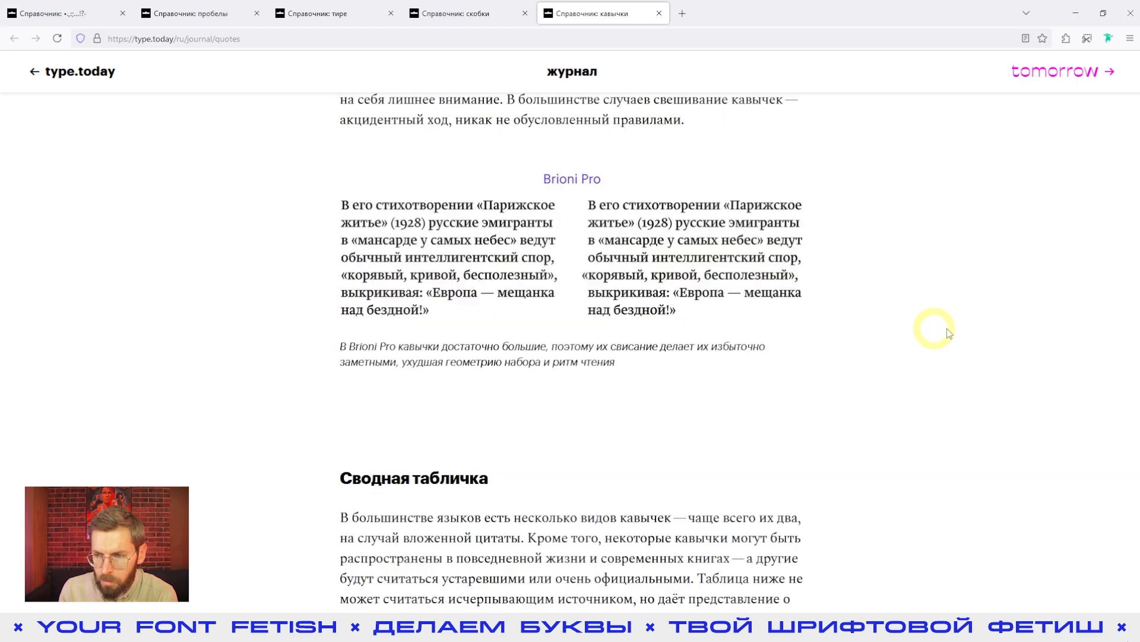
- Examine the article's summary table of quotation marks by language, its keyboard input sections and the bibliography
scroll(948, 378, down, 5)
drag(568, 292, 415, 213)
drag(645, 320, 833, 343)
scroll(832, 343, down, 20)
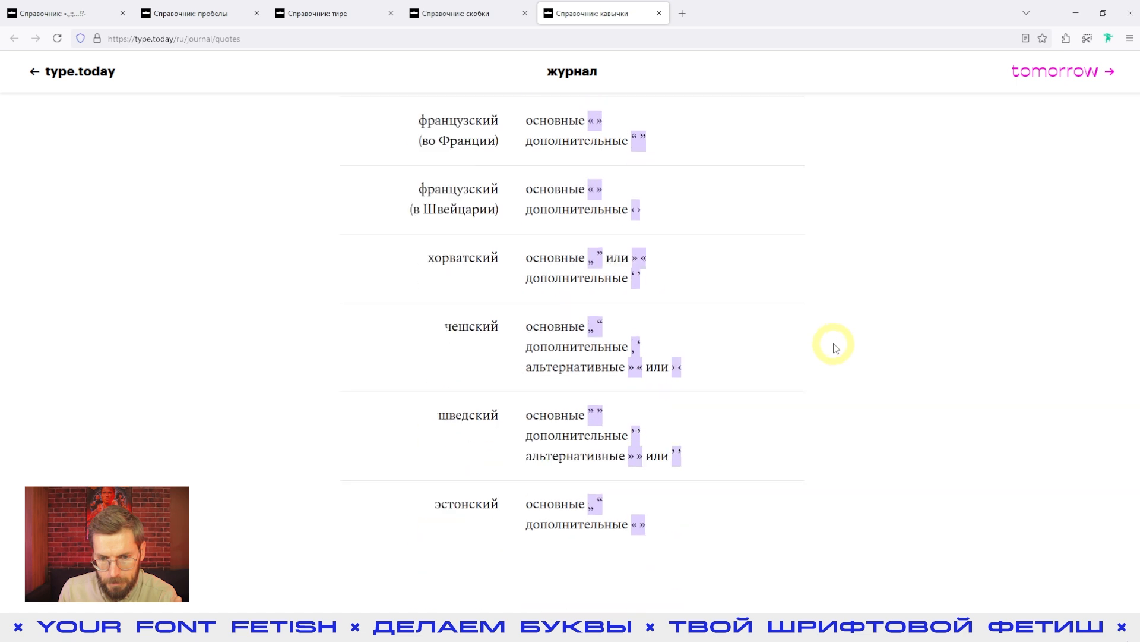
scroll(833, 343, down, 10)
scroll(519, 191, up, 3)
drag(508, 187, 649, 273)
scroll(647, 285, down, 3)
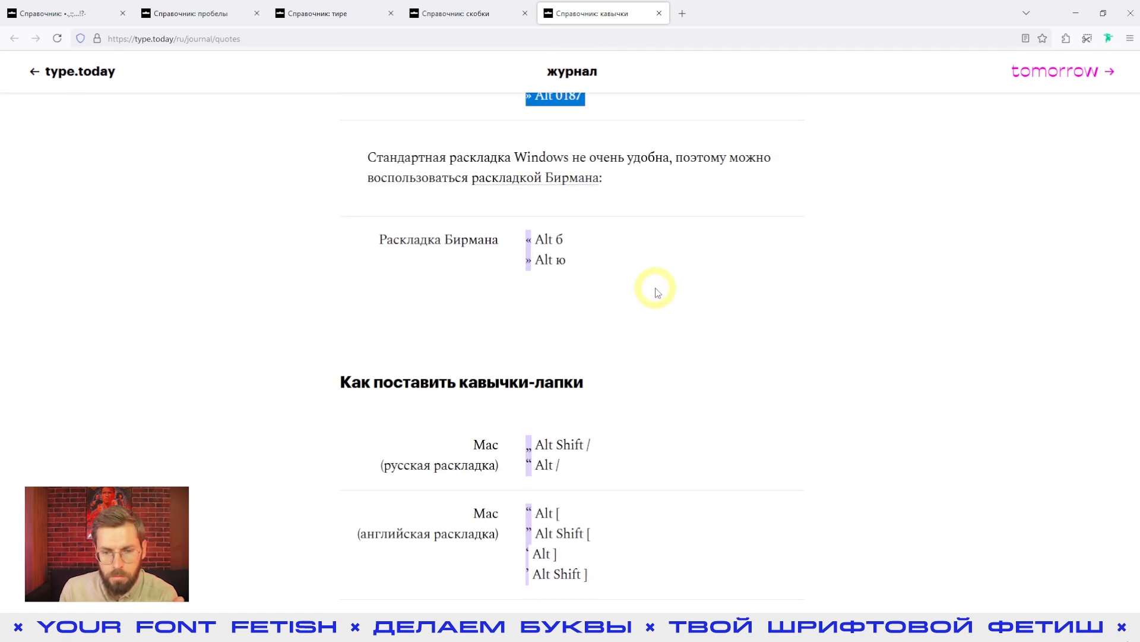
scroll(657, 292, down, 8)
scroll(664, 288, down, 4)
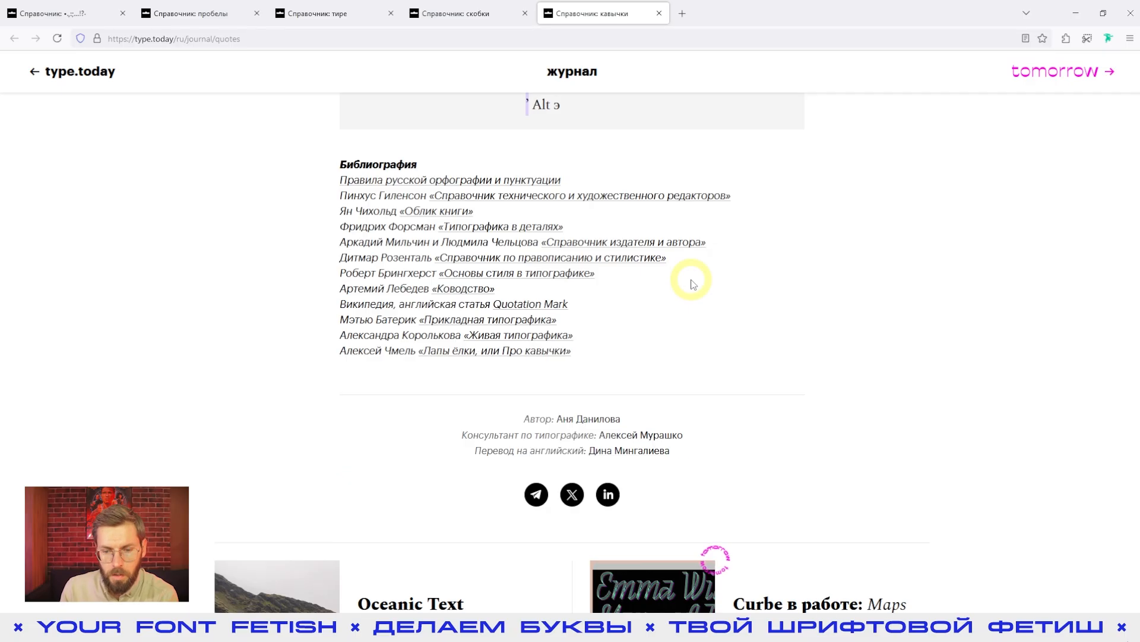
scroll(683, 416, up, 2)
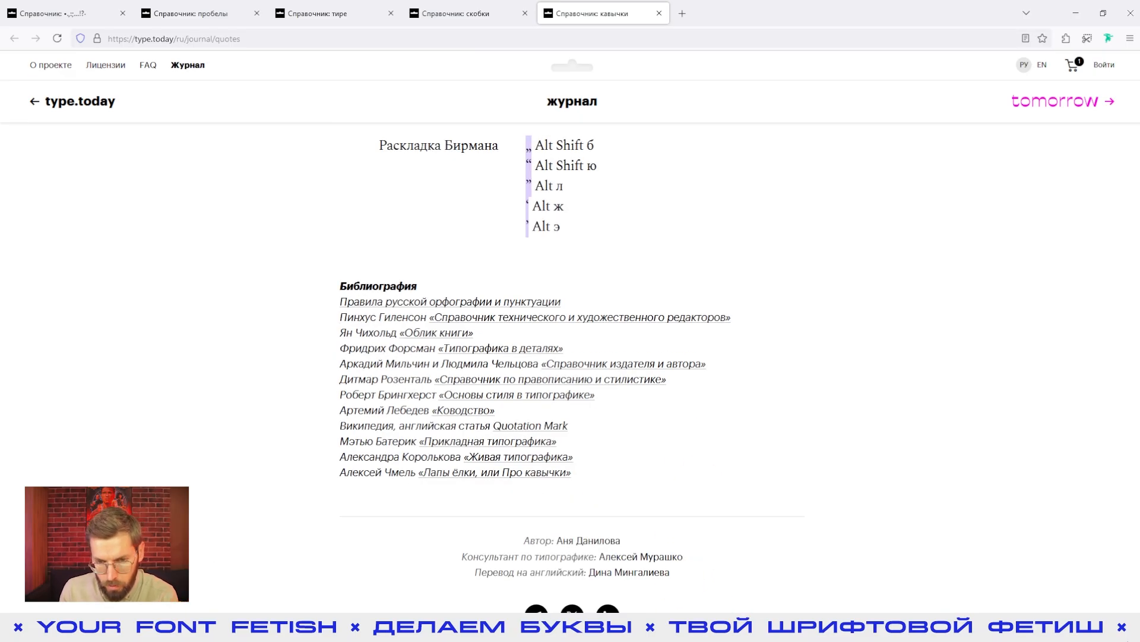
- Switch back to FontLab, select the double low-9 quotation mark glyph, and show the Bold master
click(686, 628)
click(553, 344)
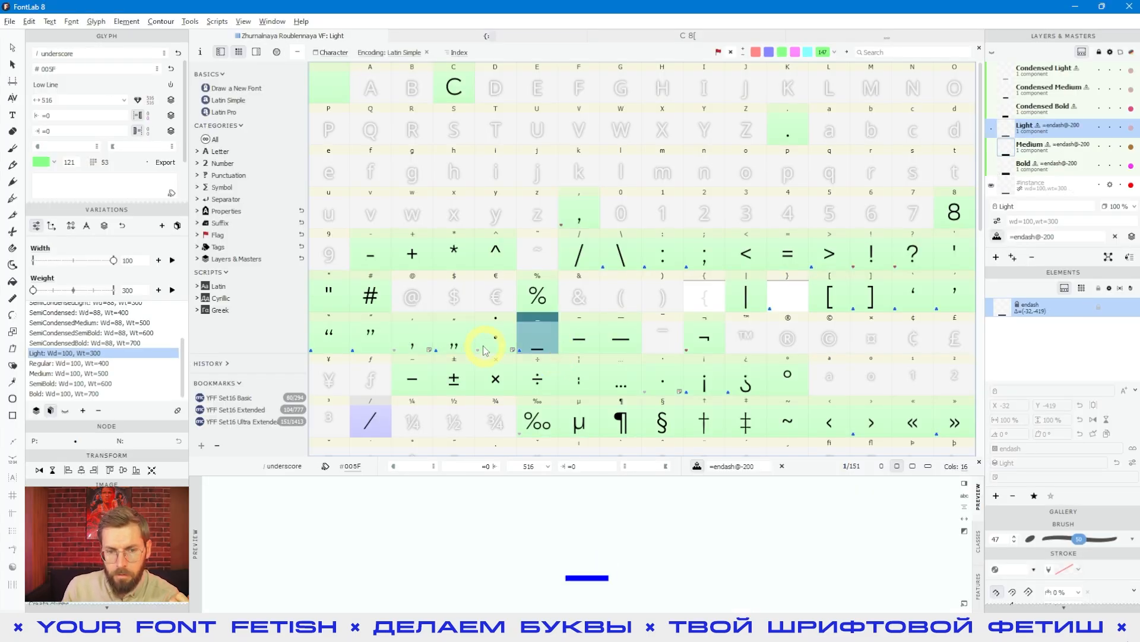
click(454, 338)
click(1045, 171)
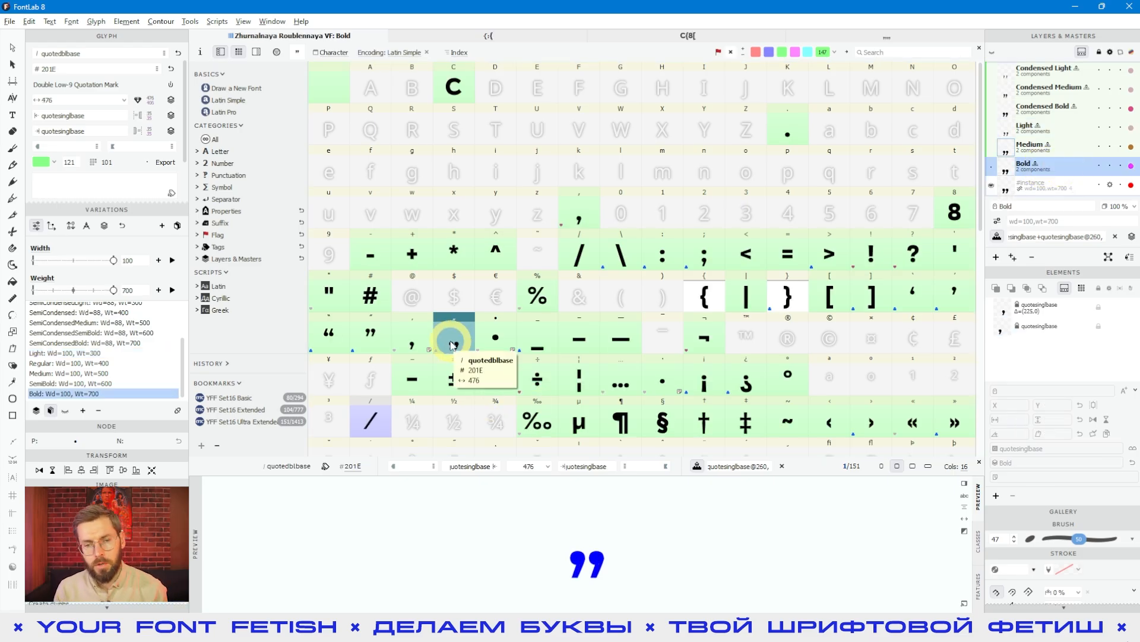
- Open the single and double low-9 quotation marks together for editing and preview their filled shapes
click(411, 340)
shift+click(453, 345)
key(Return)
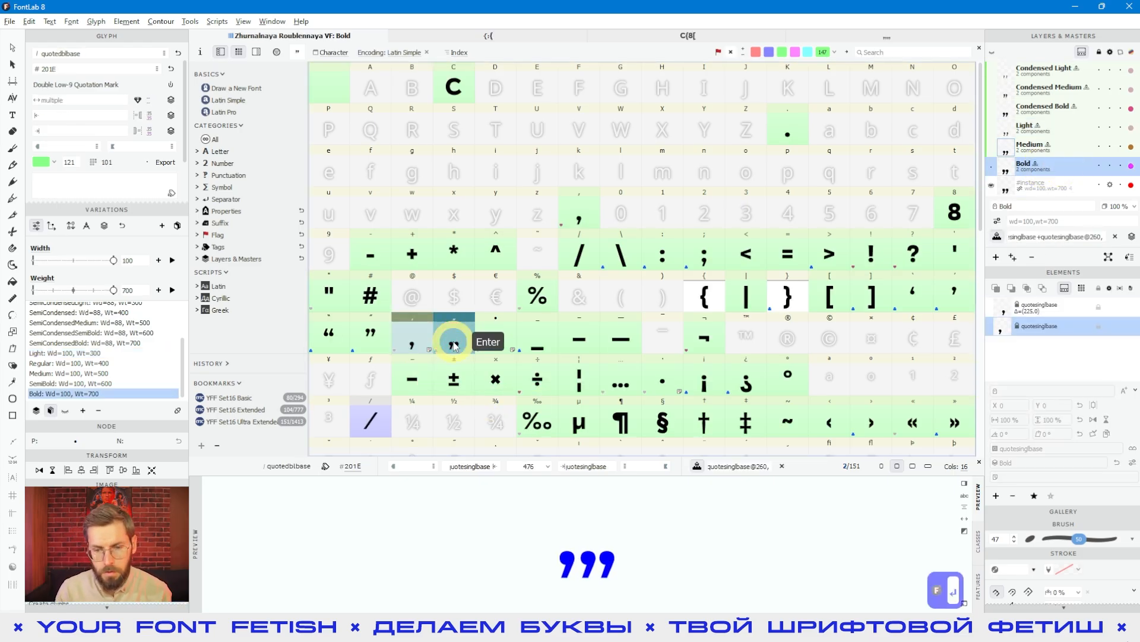
key(space)
drag(521, 380, 466, 316)
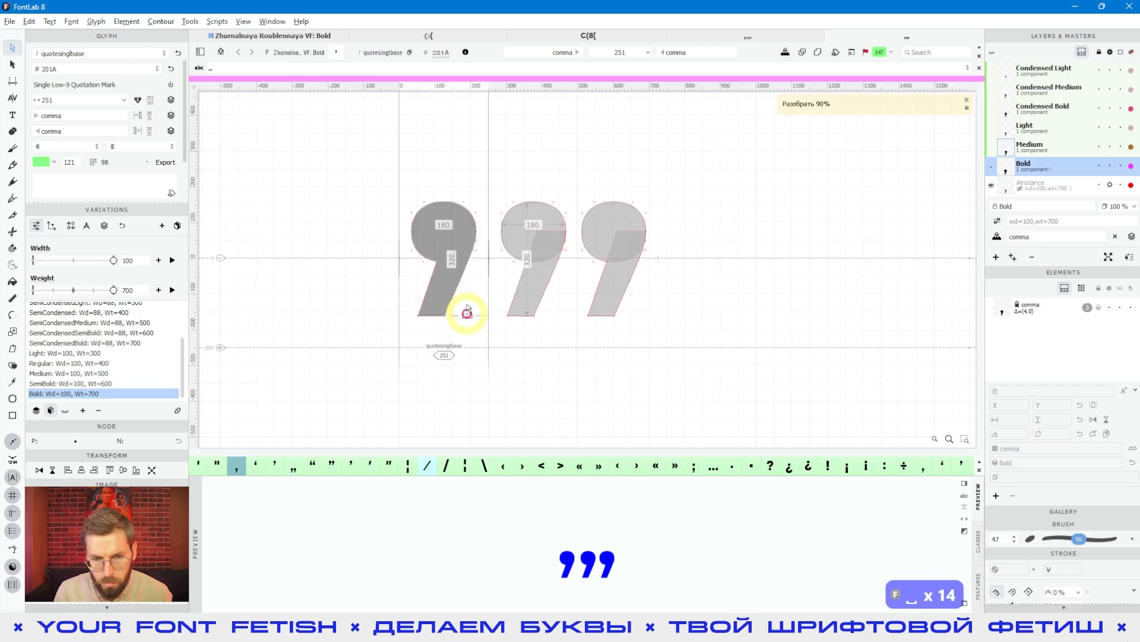
- Inspect the single and double low-9 quotation marks side by side in the Bold master, previewing their filled shapes
click(446, 285)
click(544, 283)
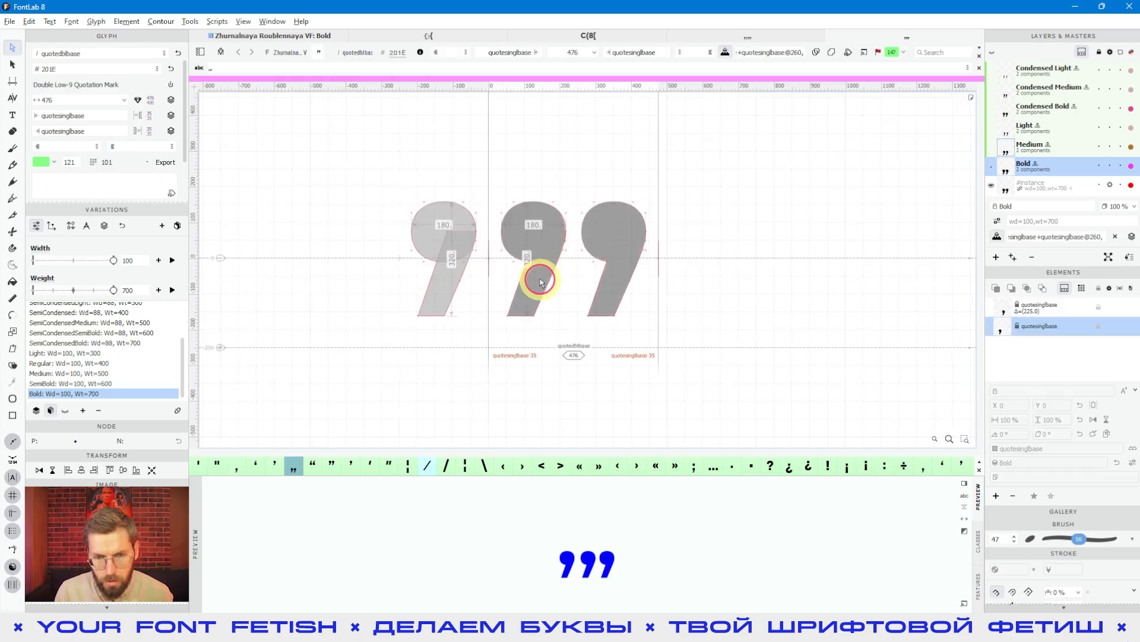
key(space)
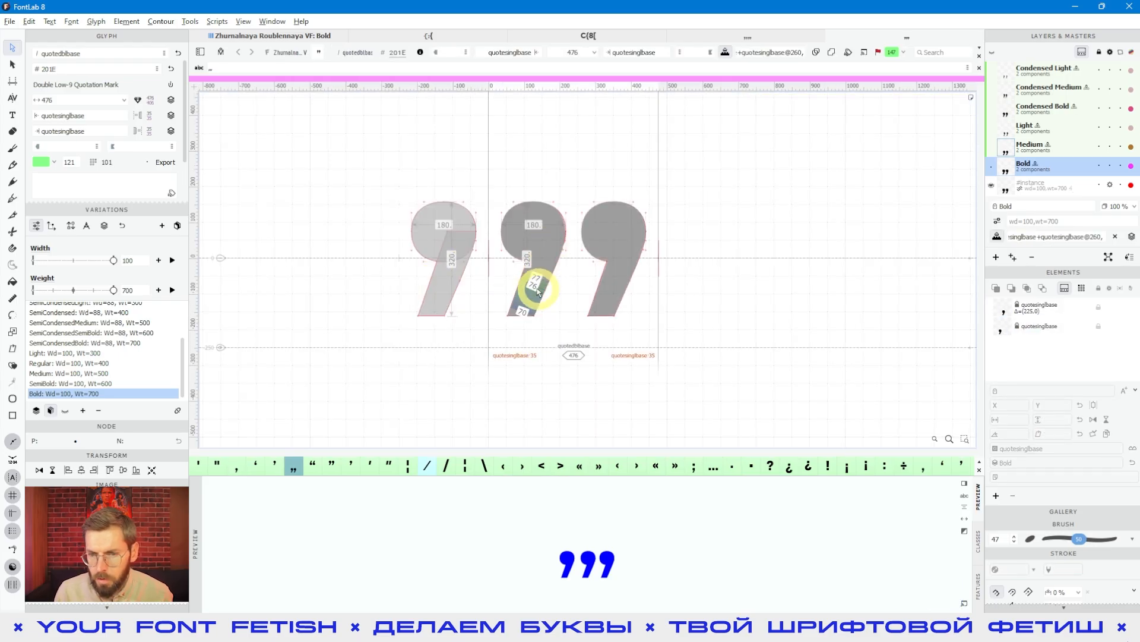
double_click(535, 293)
click(631, 280)
click(603, 349)
scroll(606, 341, down, 2)
- Add the comma from the font window to the glyph view beside the low-9 quotation marks
click(282, 36)
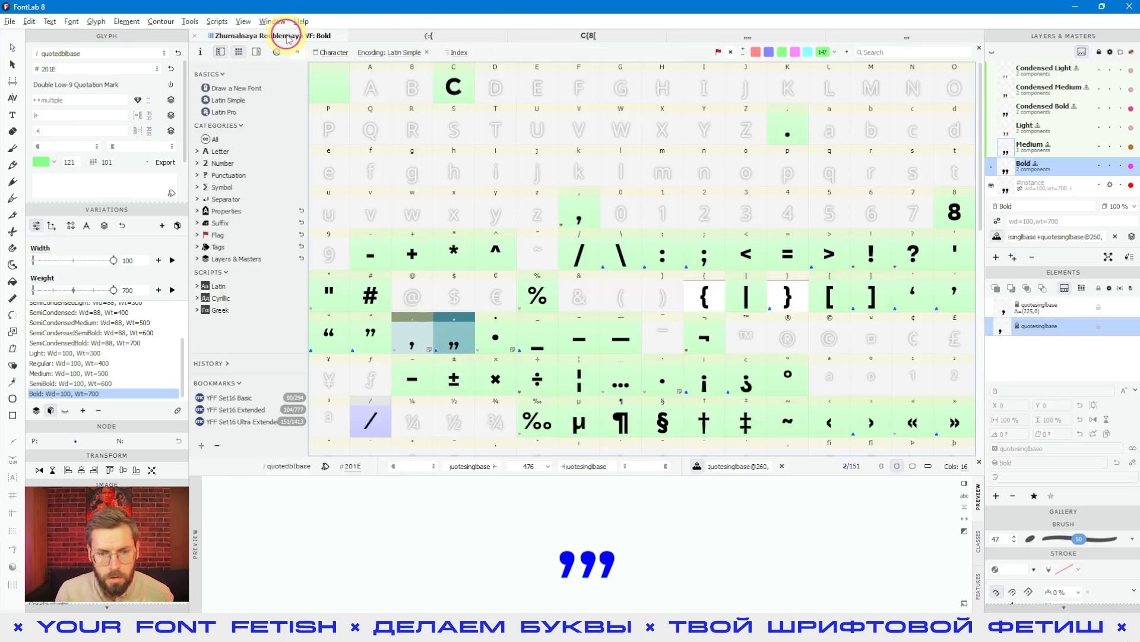
ctrl+double_click(583, 221)
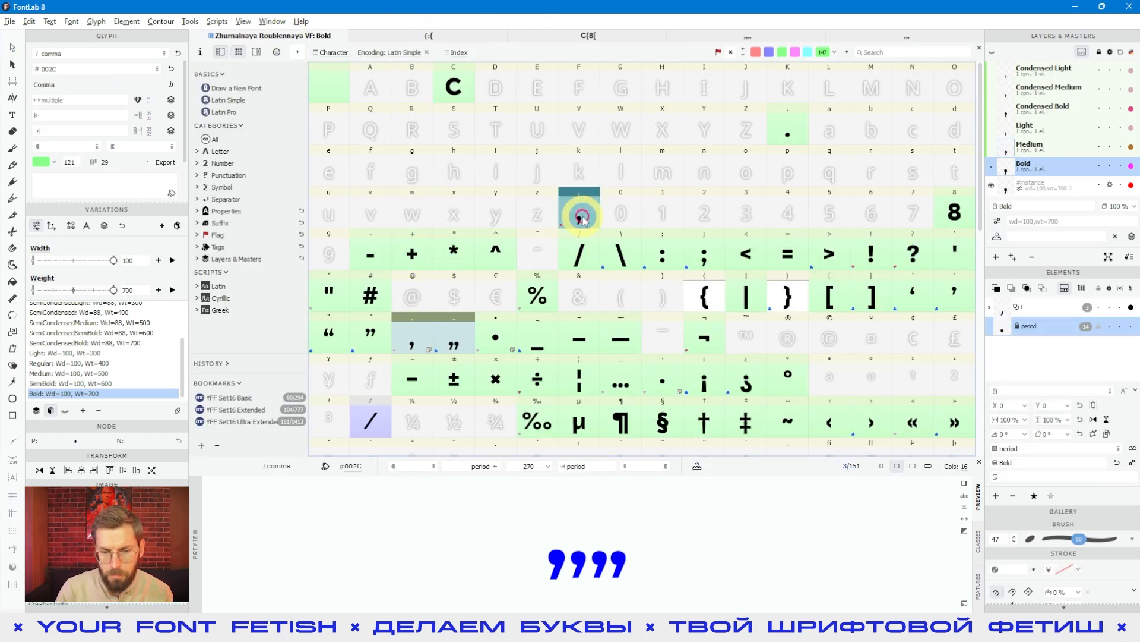
click(500, 382)
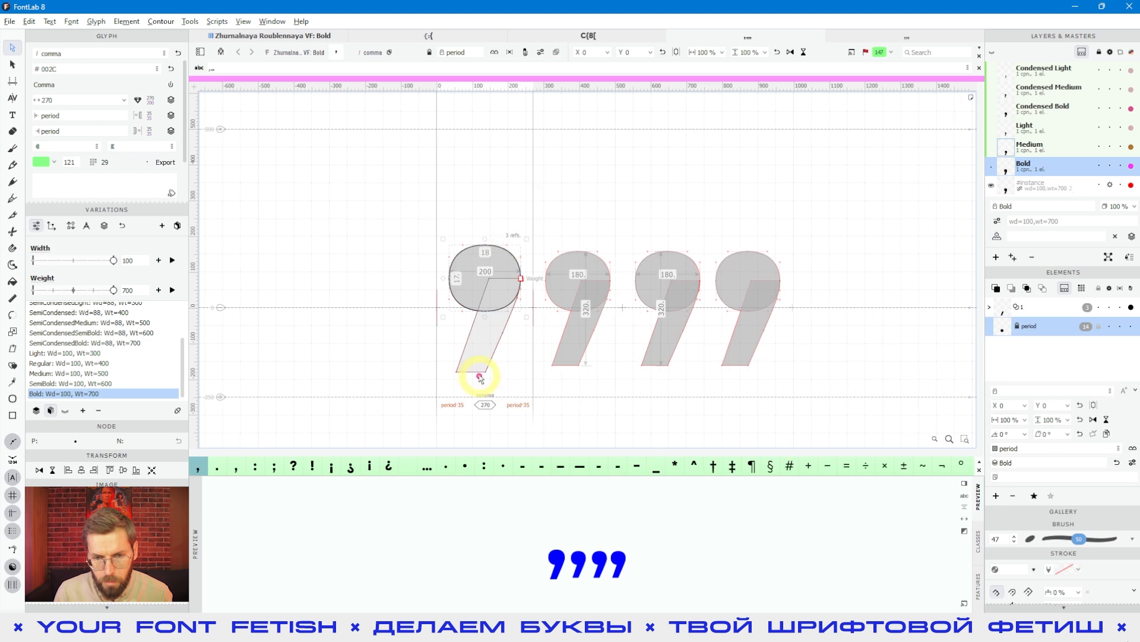
- Compare the Bold comma's size and tail with the single and double low-9 quotation marks, including their filled previews
click(582, 323)
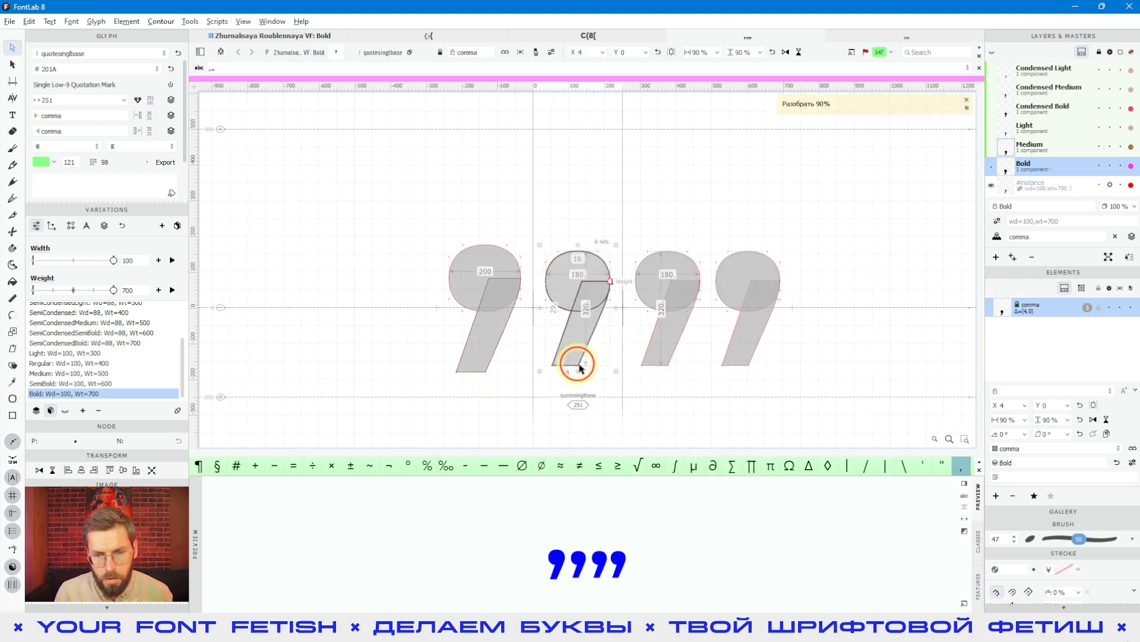
click(616, 389)
key(space)
drag(632, 372, 600, 356)
double_click(657, 281)
key(space)
double_click(504, 237)
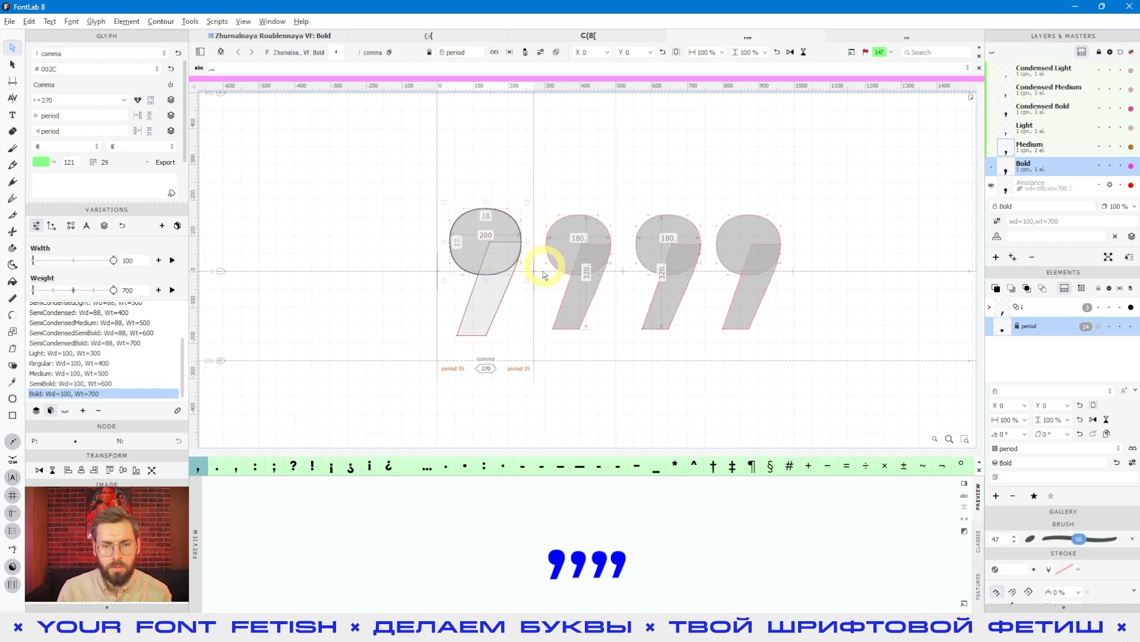
- Check the horizontal and vertical scale of the comma component in the Bold single low-9 quotation mark
double_click(587, 336)
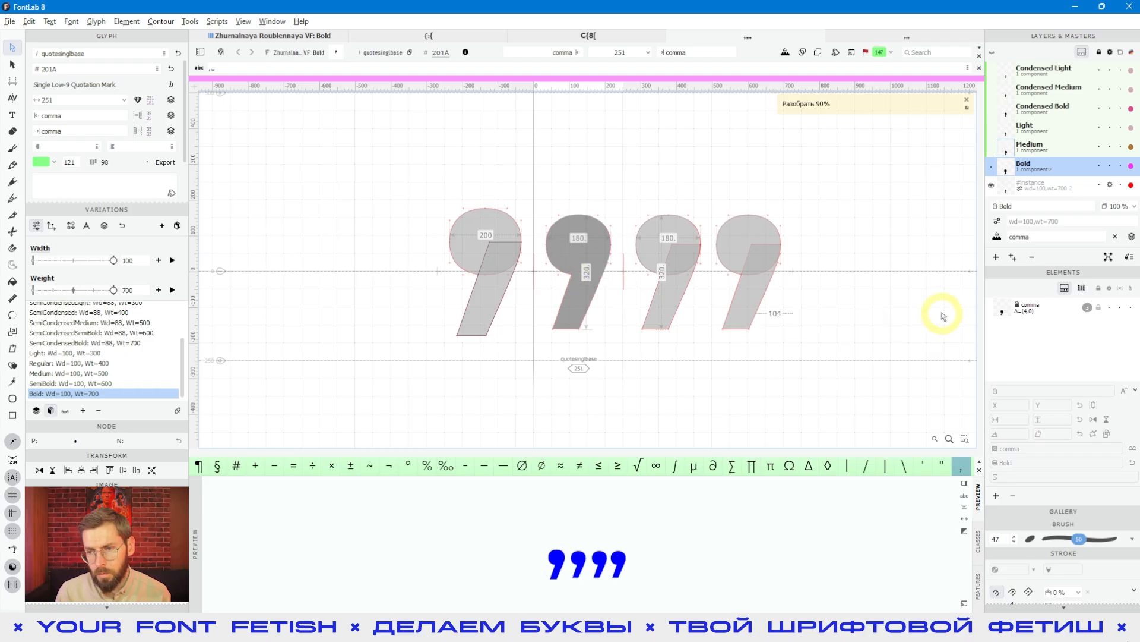
click(1030, 306)
click(1013, 425)
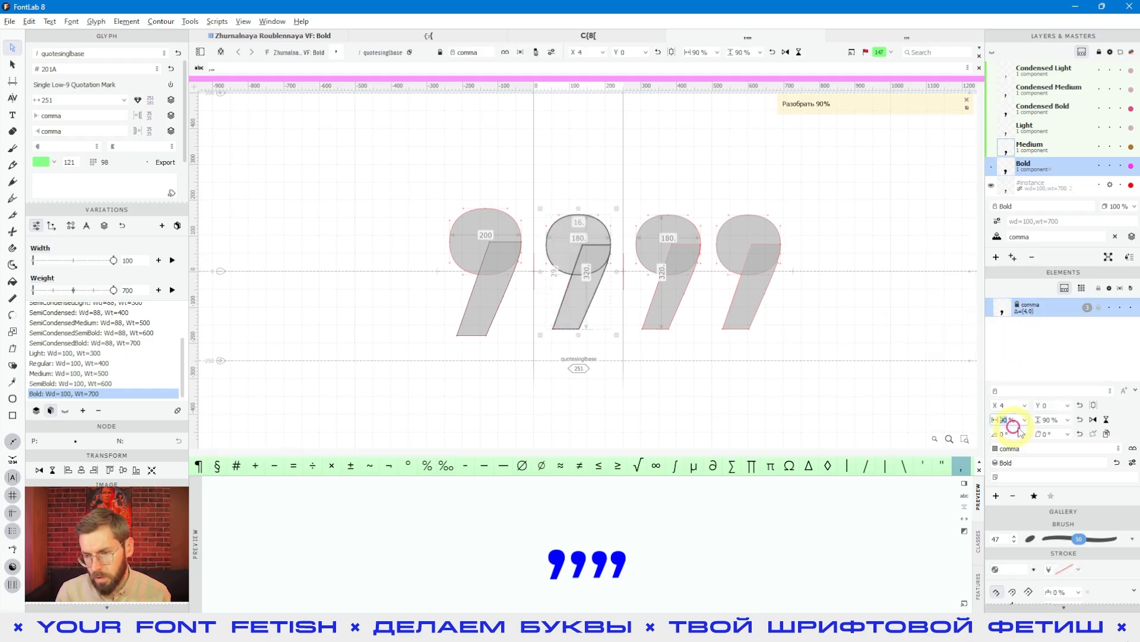
click(1053, 419)
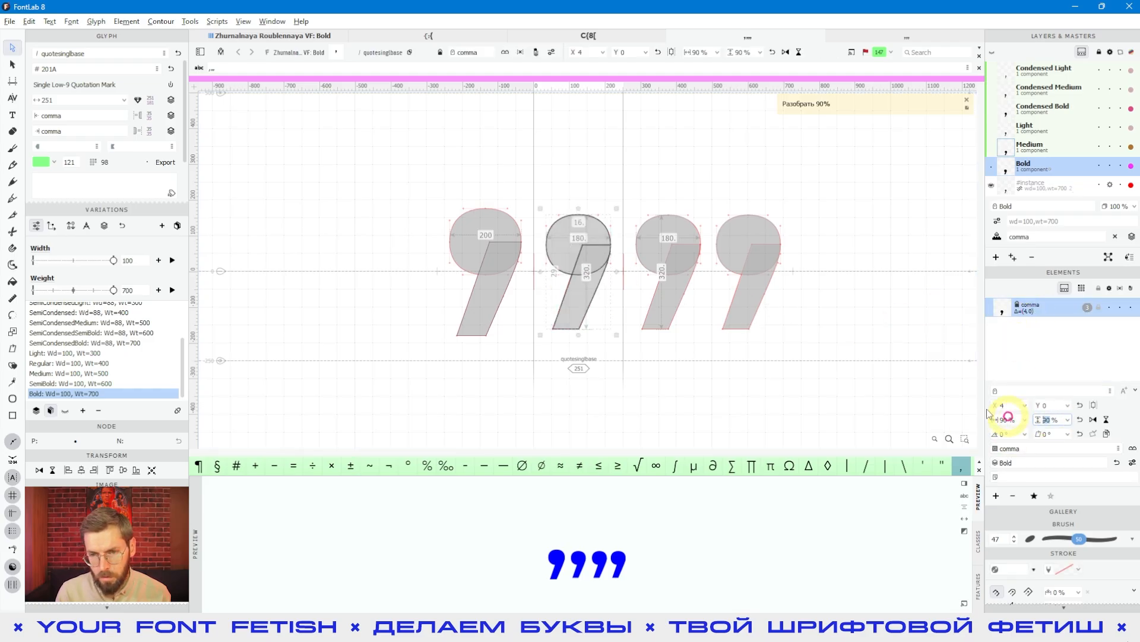
- Switch to the Light master and check the scale of the comma component in the single low-9 quotation mark
click(1053, 130)
double_click(468, 325)
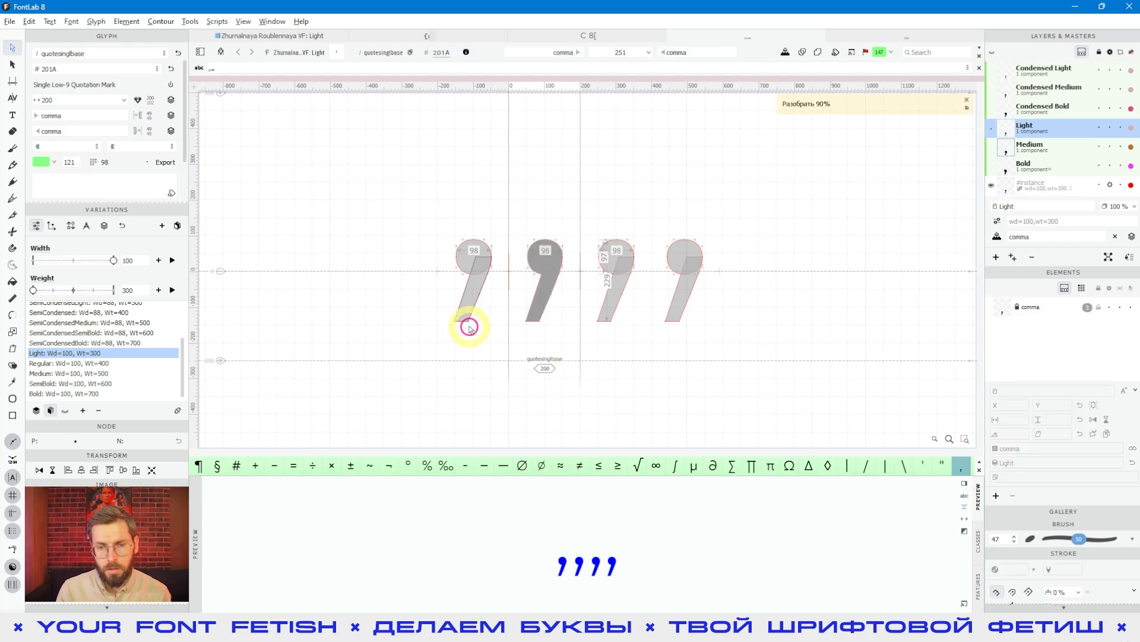
click(478, 237)
double_click(547, 324)
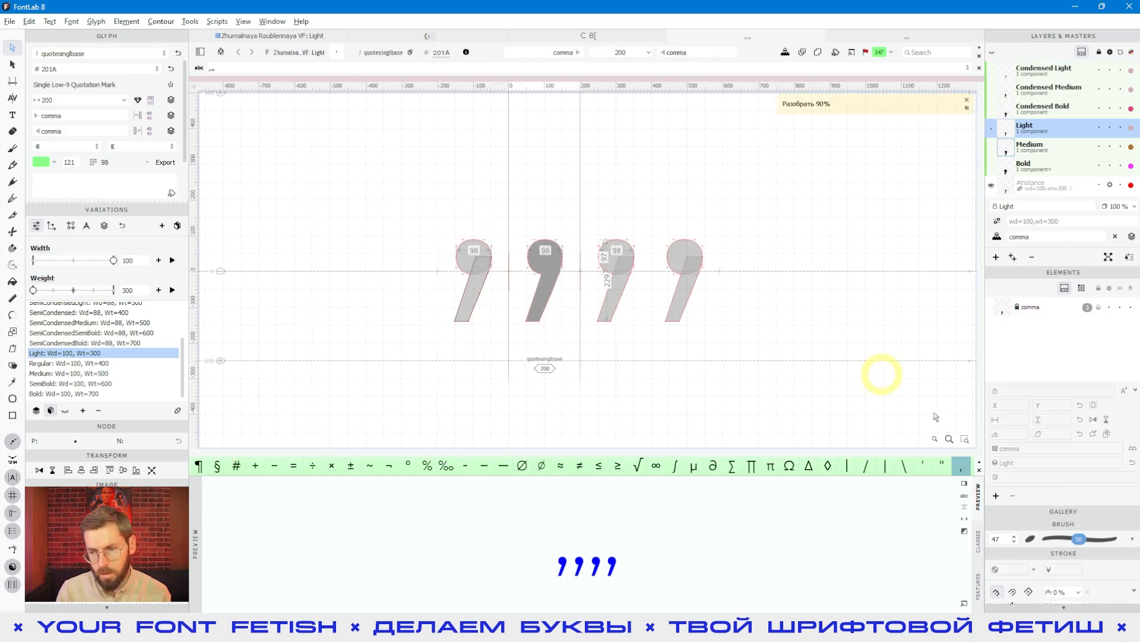
click(1040, 316)
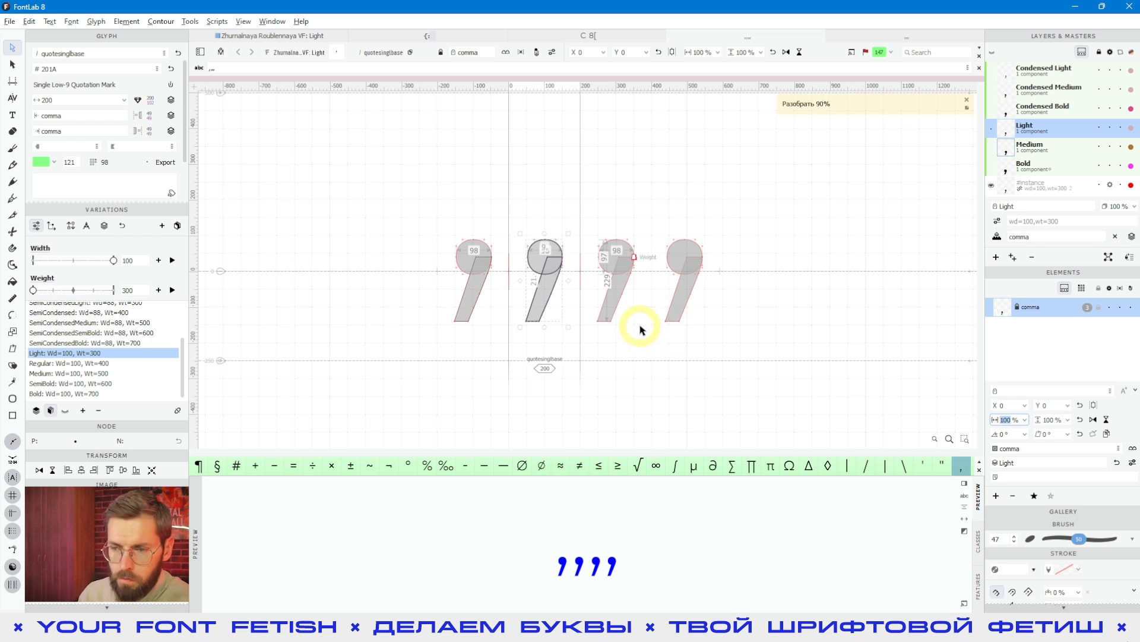
click(627, 283)
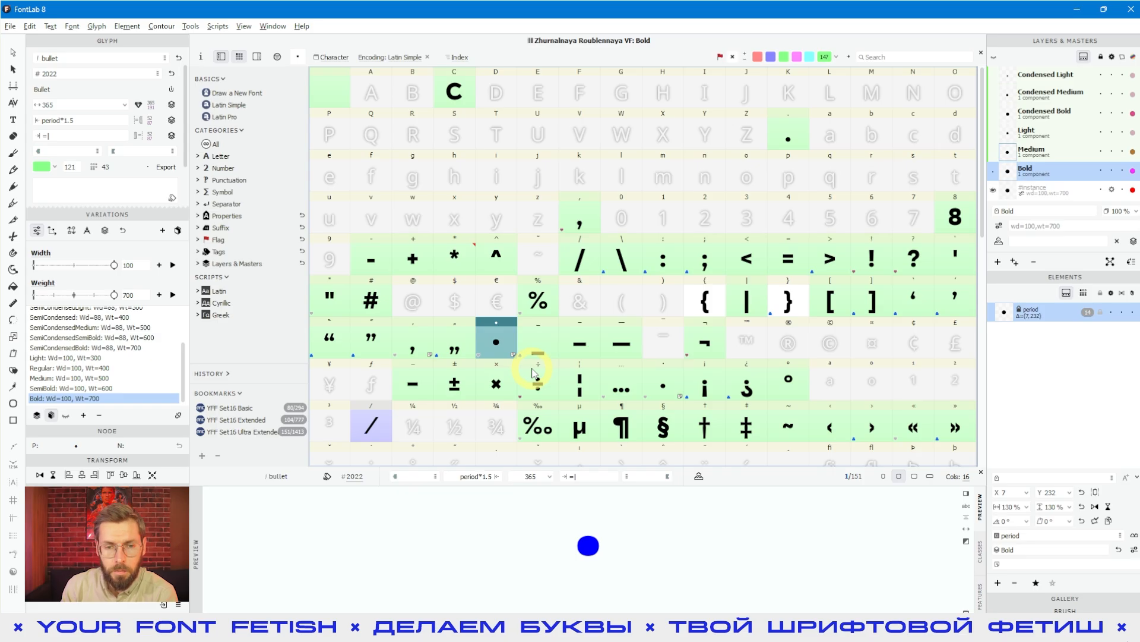
- Open the asterisk glyph's Bold master for editing from the font window
click(454, 254)
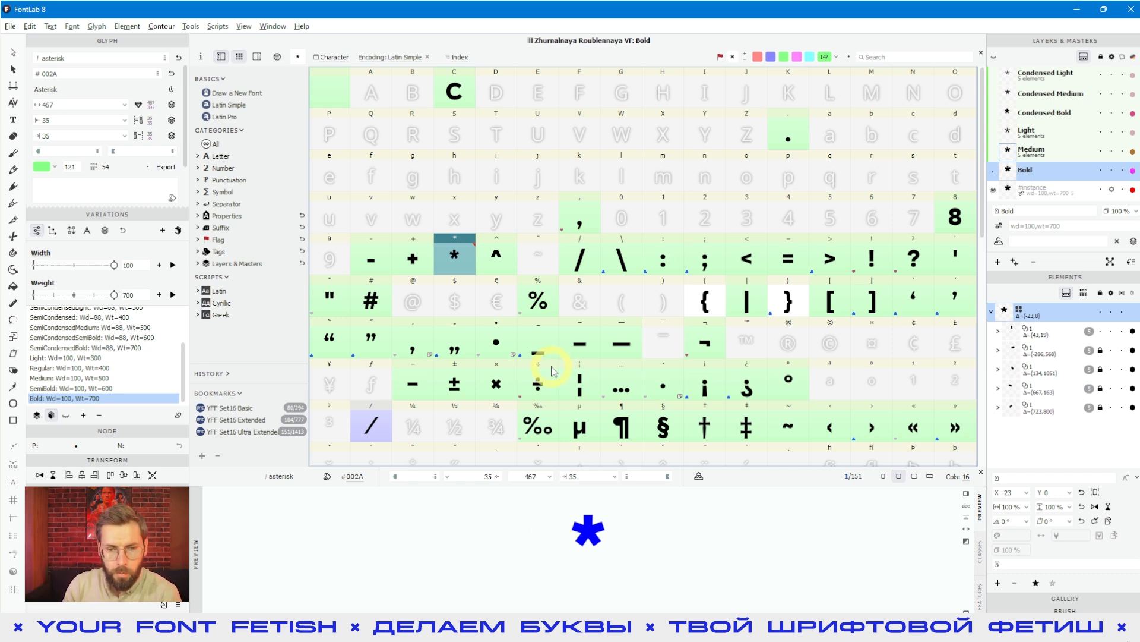
click(492, 284)
click(485, 267)
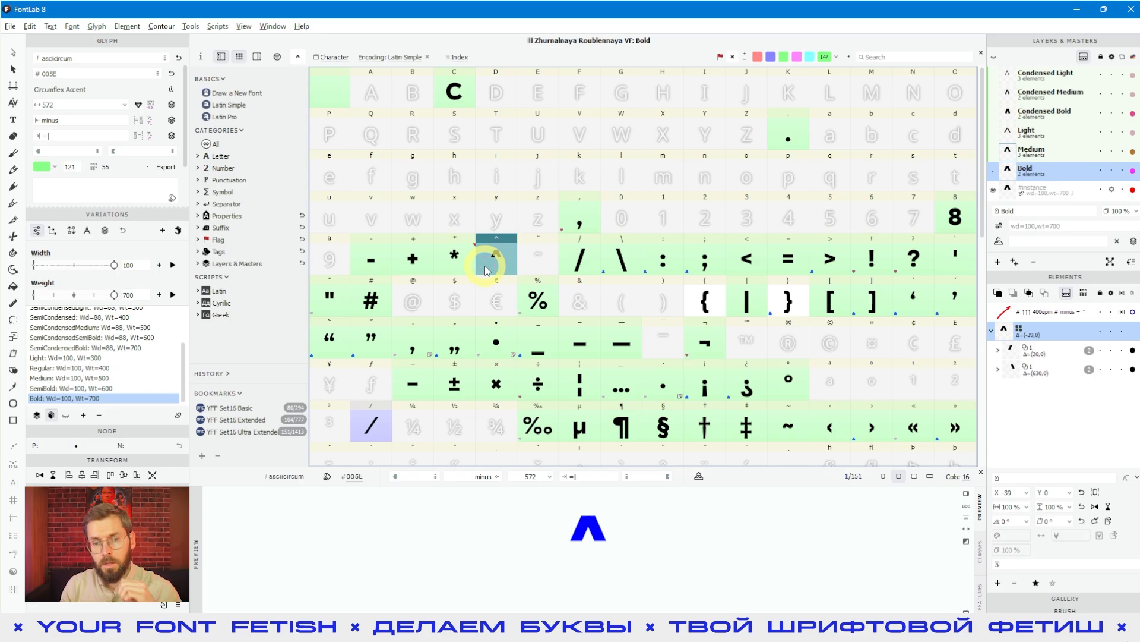
click(465, 263)
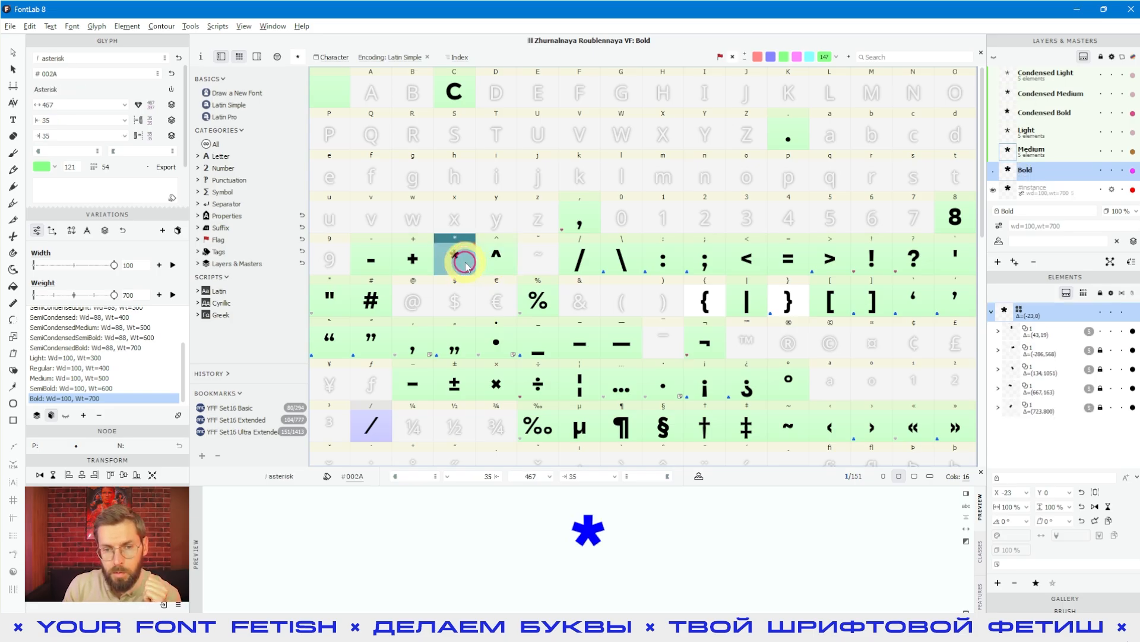
double_click(464, 263)
click(598, 305)
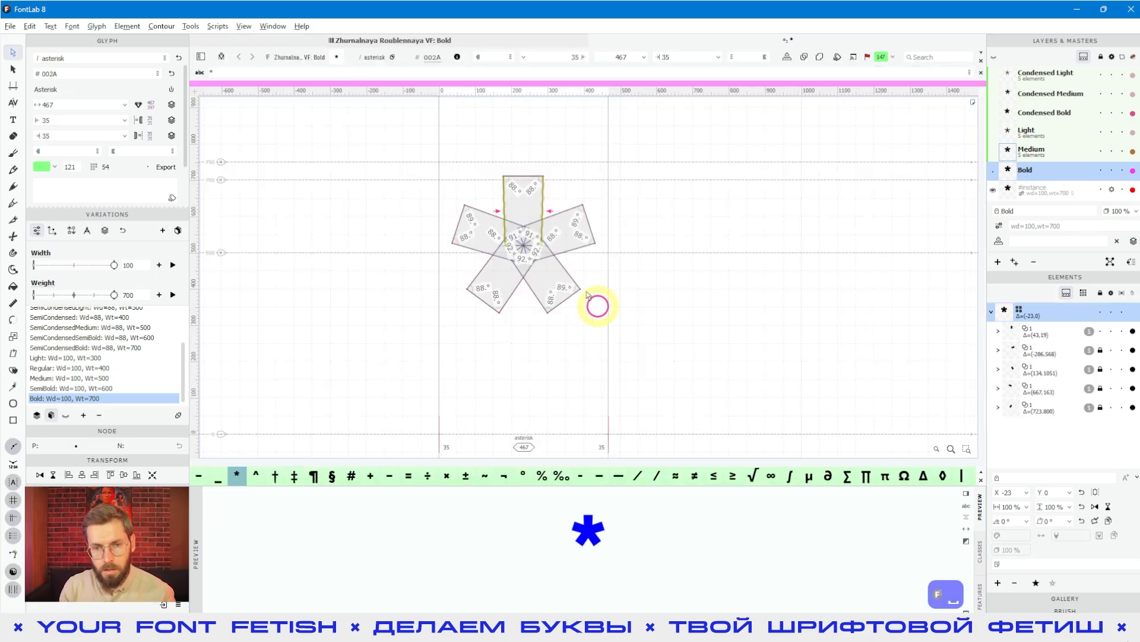
- Inspect the asterisk's upright arm and two of its rotated element references in turn
scroll(527, 236, up, 3)
click(527, 186)
click(496, 144)
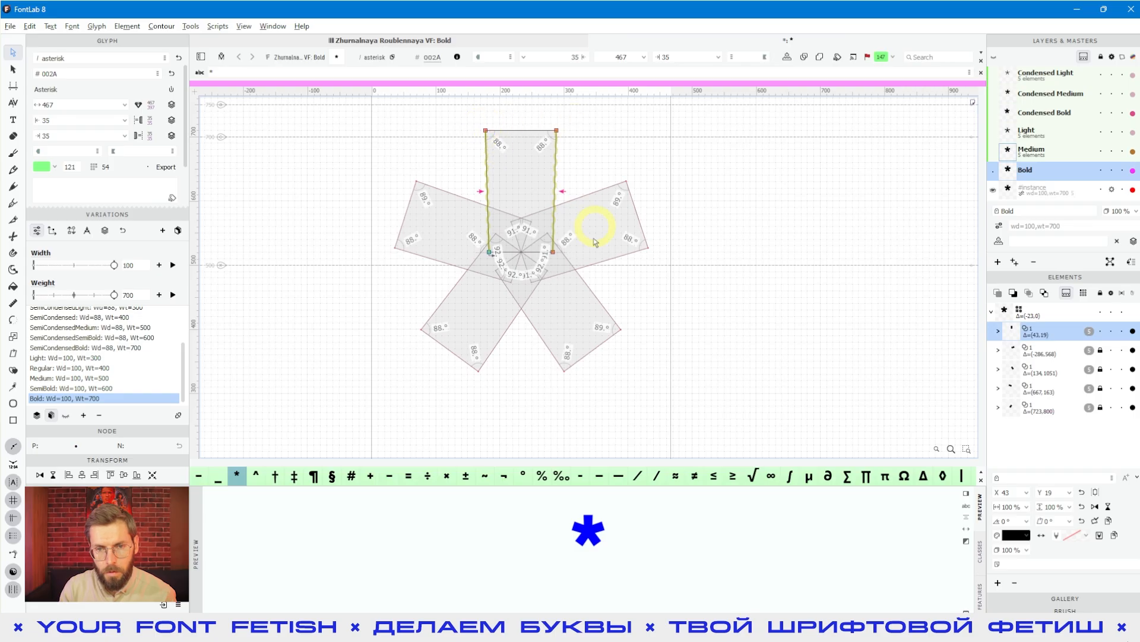
click(1040, 369)
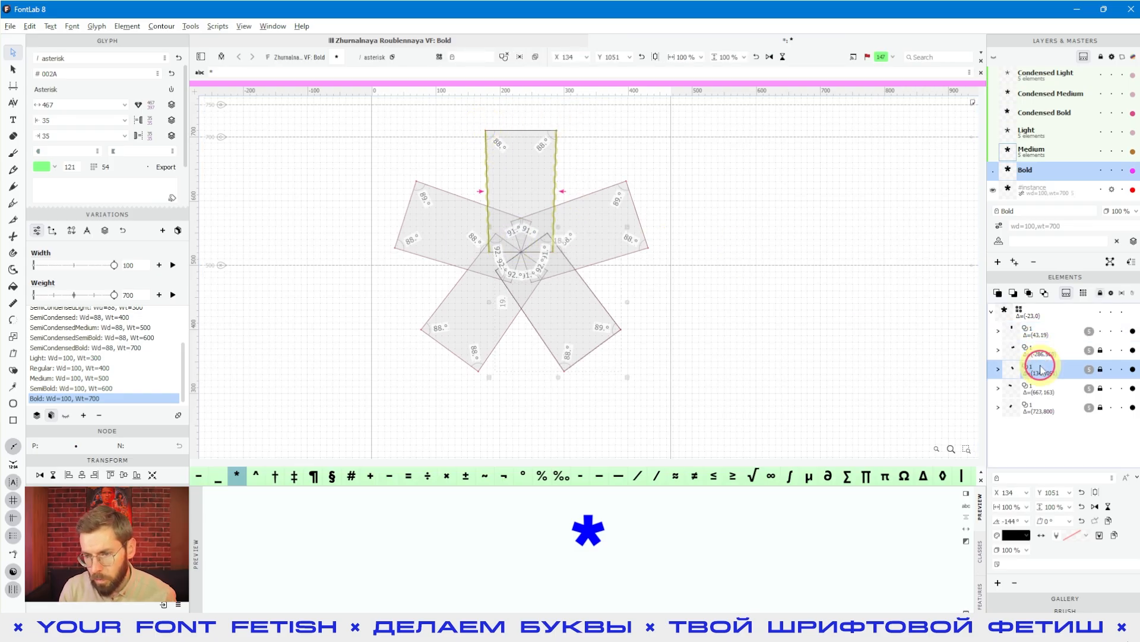
click(1044, 392)
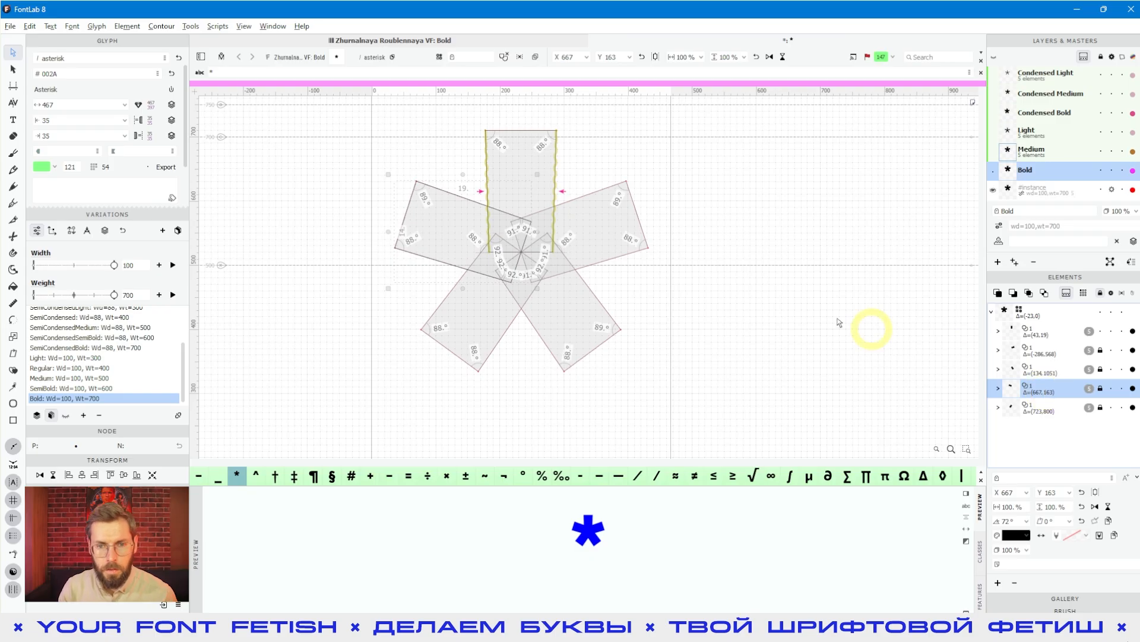
- Move the upright arm's inner right node up to X 266, Y 620 and preview the linked arms
click(511, 186)
drag(554, 253, 541, 188)
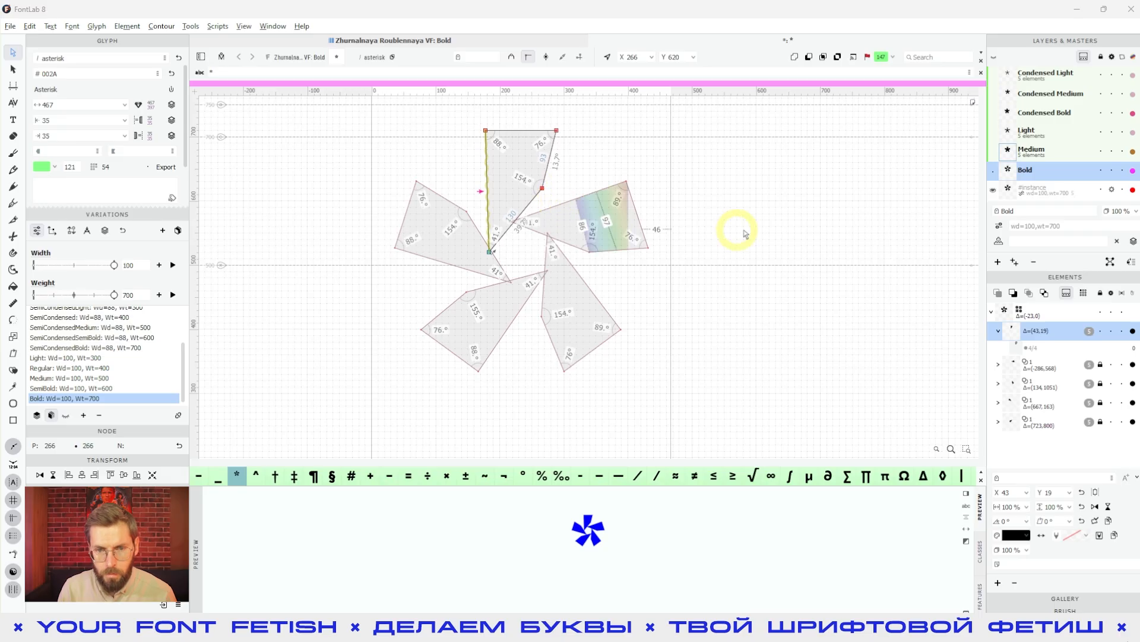
click(746, 235)
key(space)
drag(744, 243, 746, 272)
- Pull the upright arm's inner left node far down past the asterisk's centre, reshaping all linked arms
click(510, 227)
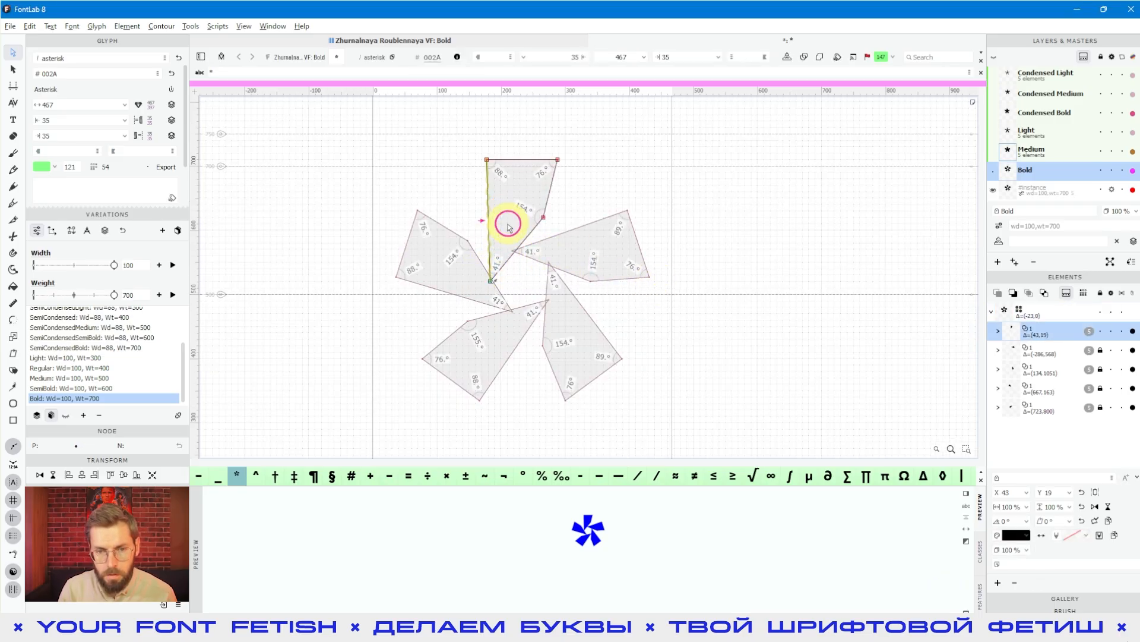
drag(491, 284, 519, 401)
click(707, 360)
- Taper the linked arms symmetrically by placing the upright arm's inner left node at X 204, Y 467 and its inner right node opposite
scroll(693, 336, down, 1)
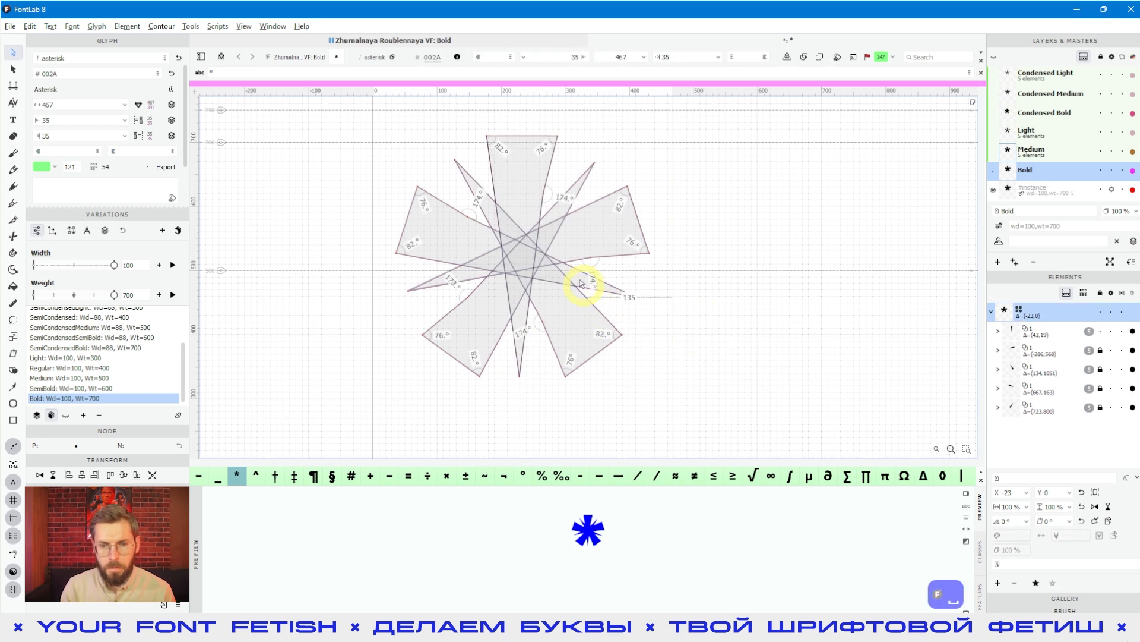
scroll(588, 254, down, 1)
click(542, 230)
drag(538, 351, 526, 286)
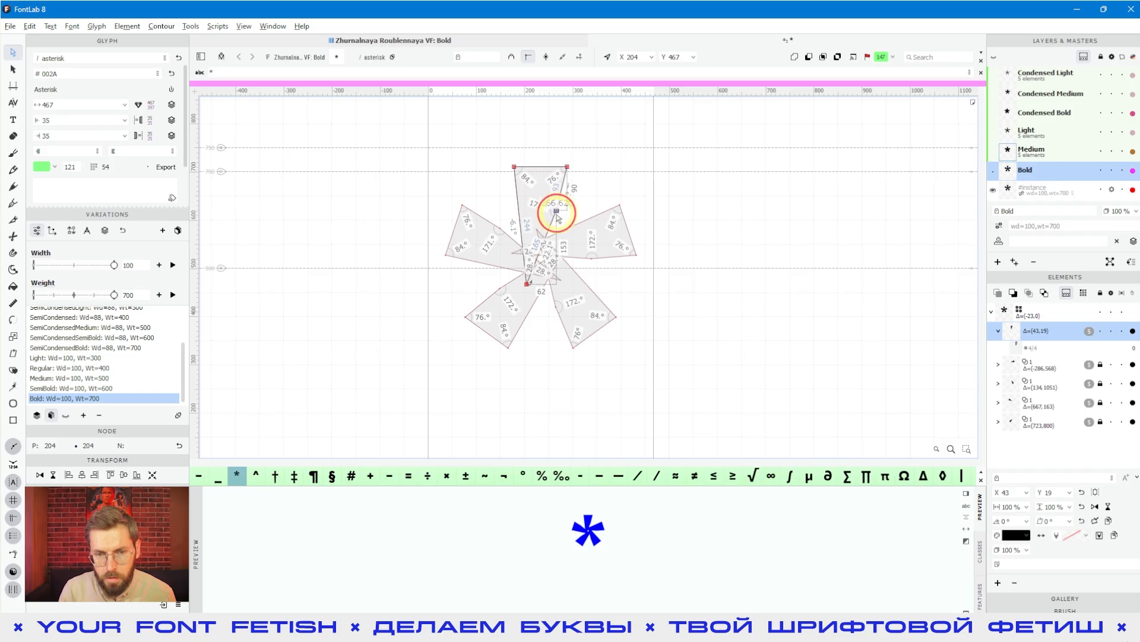
click(702, 314)
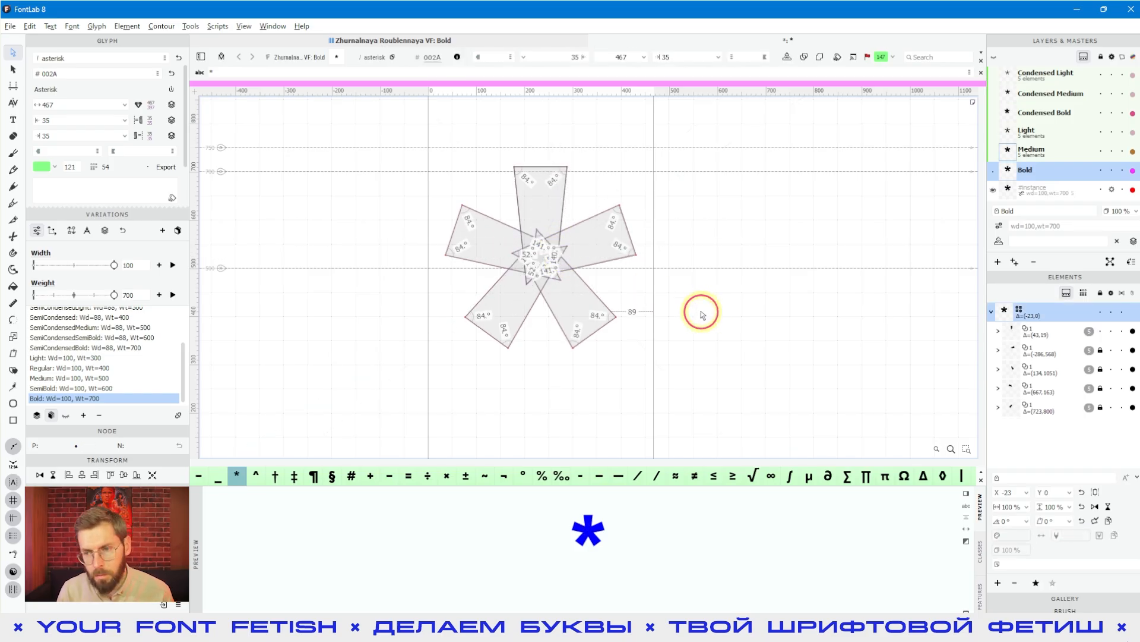
drag(701, 314, 692, 351)
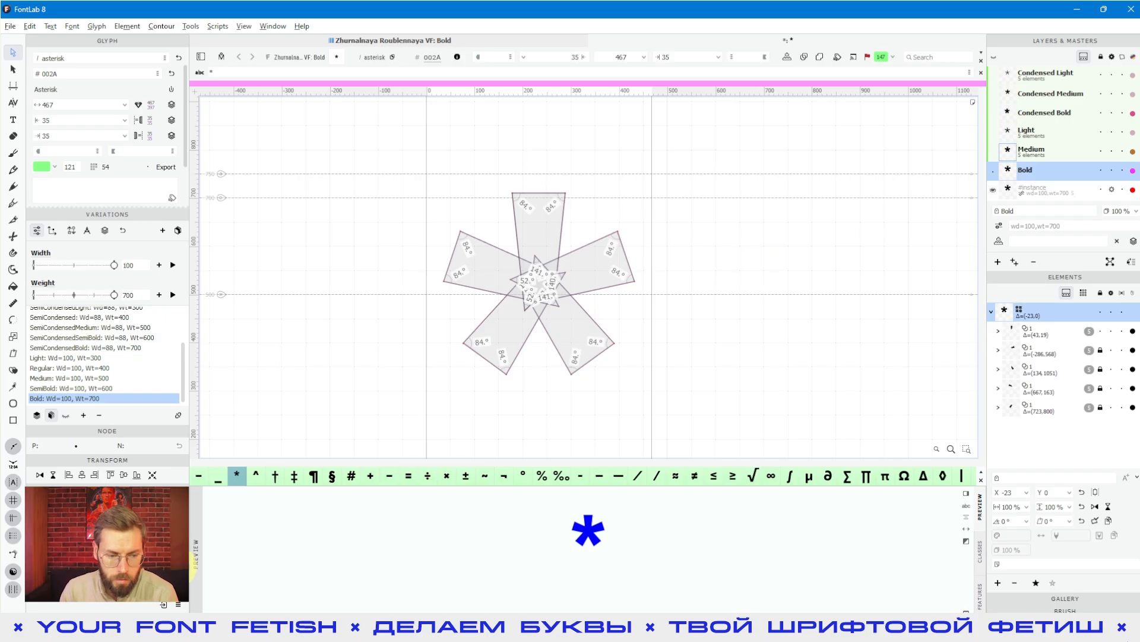
- Switch to the browser and review the YouTube video "401. Asterisk in 7 seconds" up to 5:16 and the GitHub link in its description
key(alt+Tab)
scroll(333, 367, up, 2)
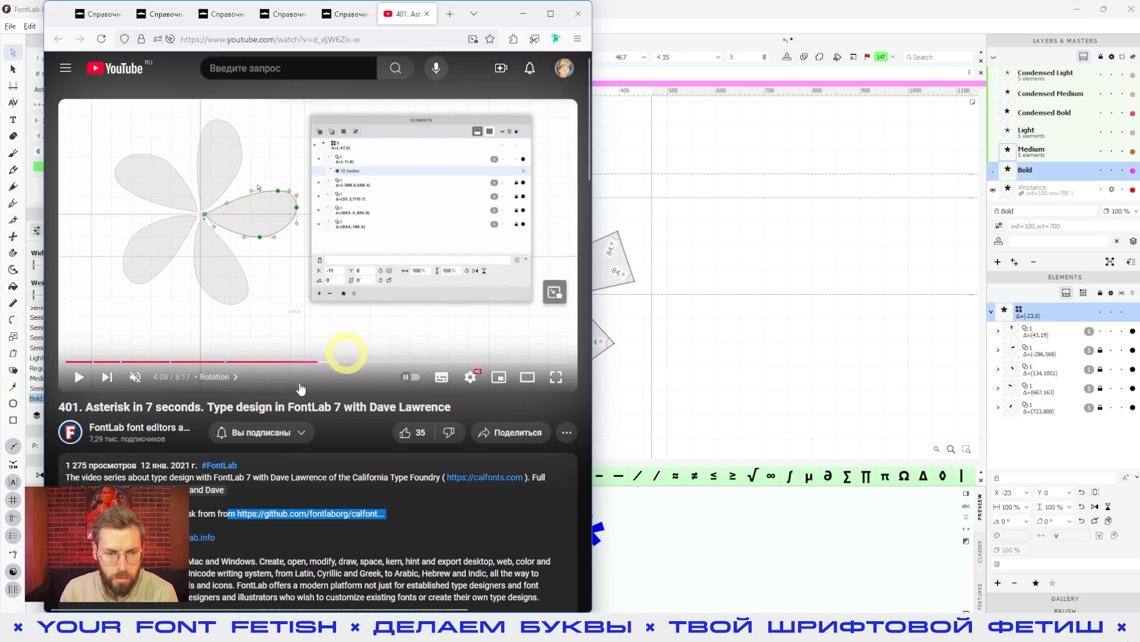
drag(315, 368, 387, 361)
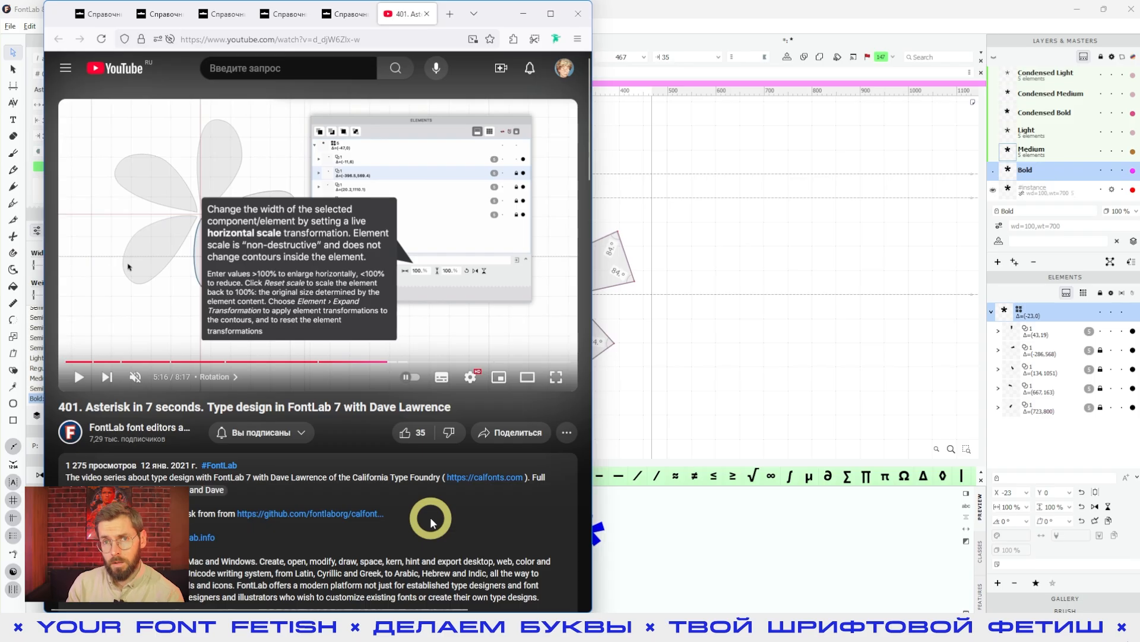
drag(431, 523, 218, 514)
click(478, 530)
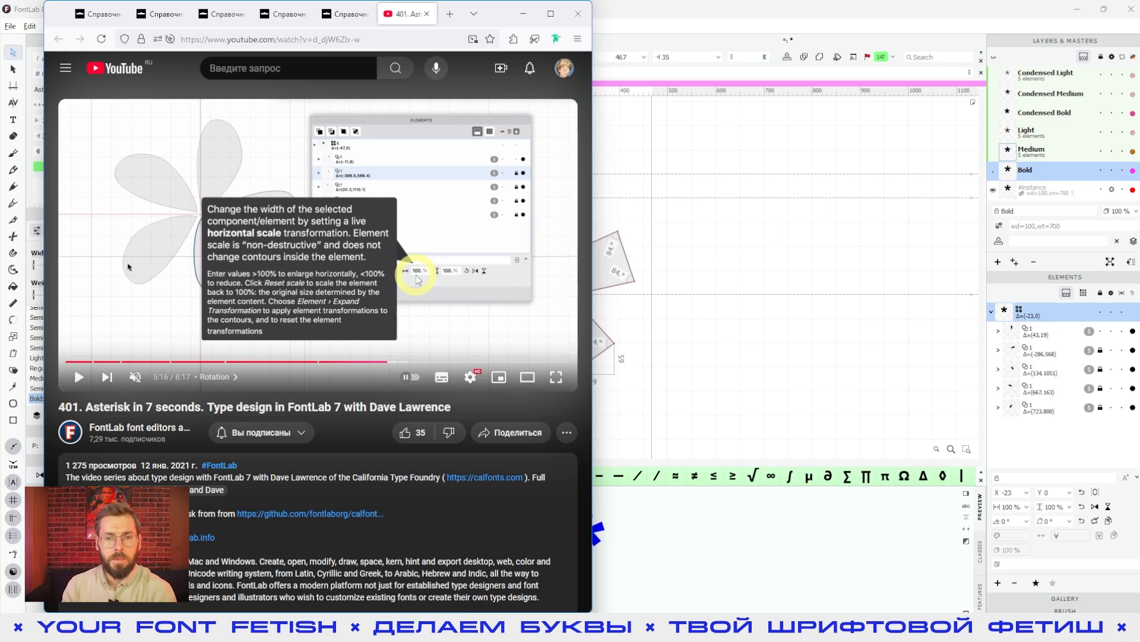
- Switch back to FontLab, select the whole asterisk group with the Element tool and view the commands available for it
click(675, 247)
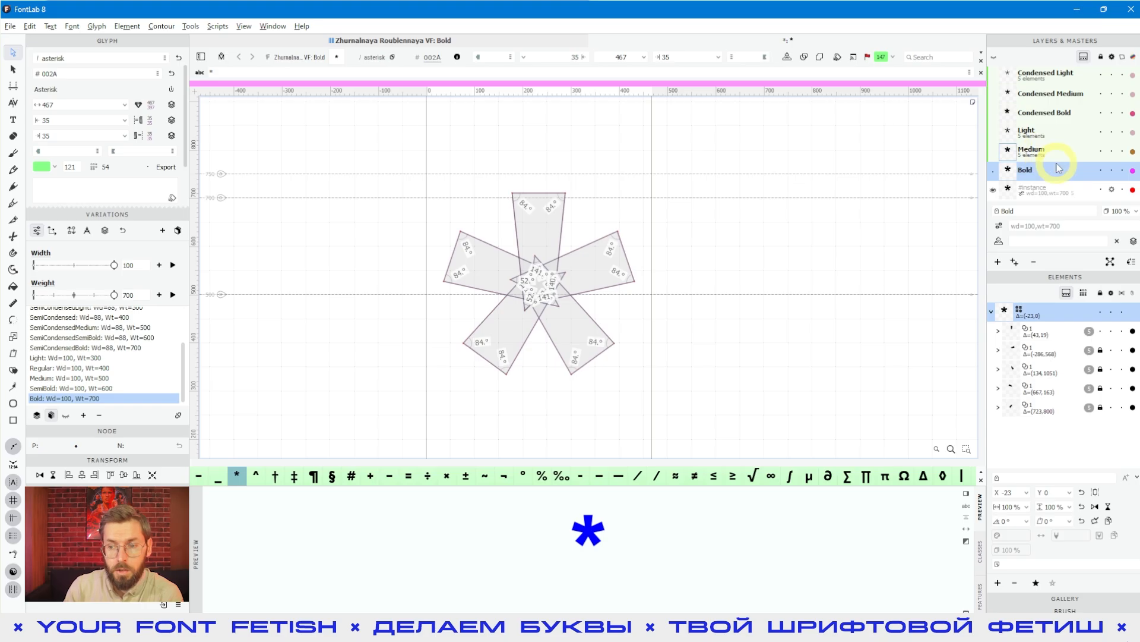
click(991, 312)
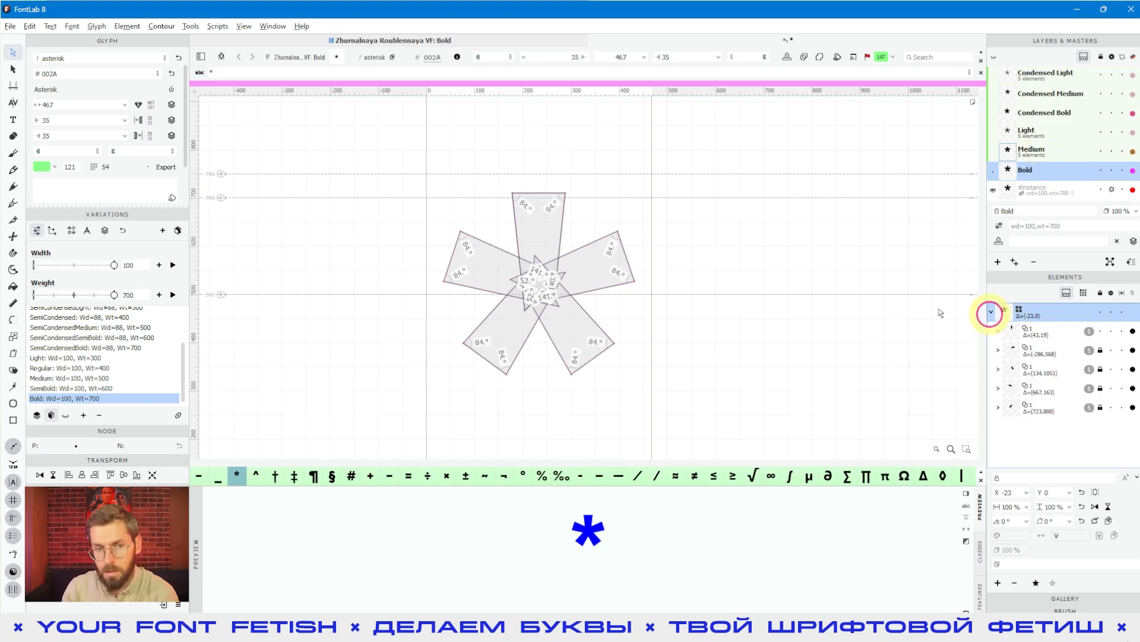
click(10, 72)
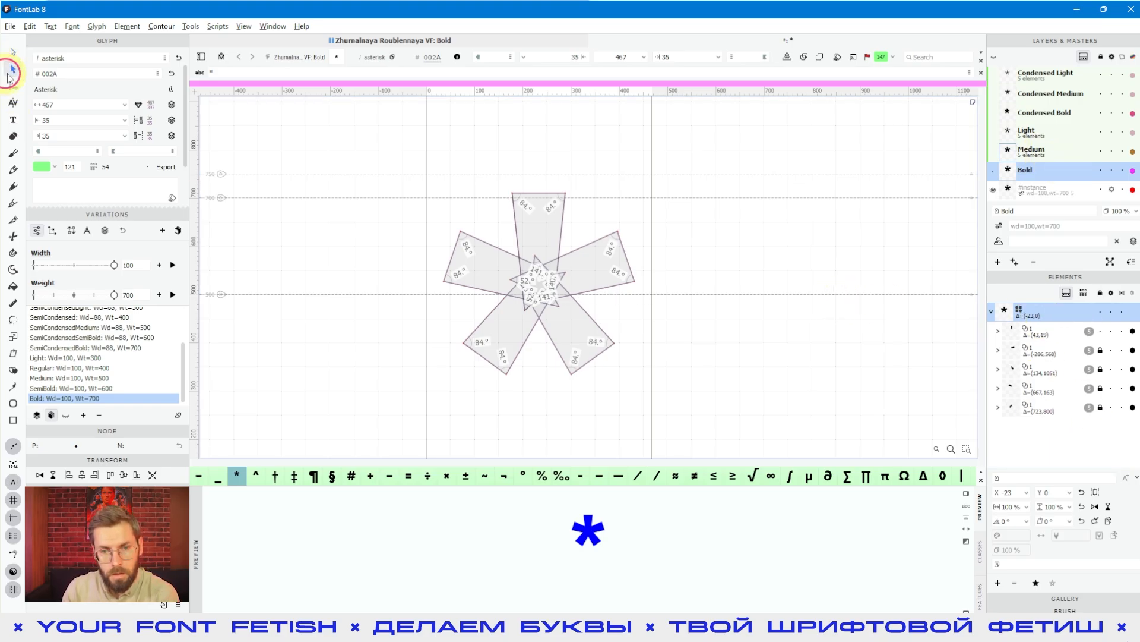
click(478, 356)
right_click(540, 238)
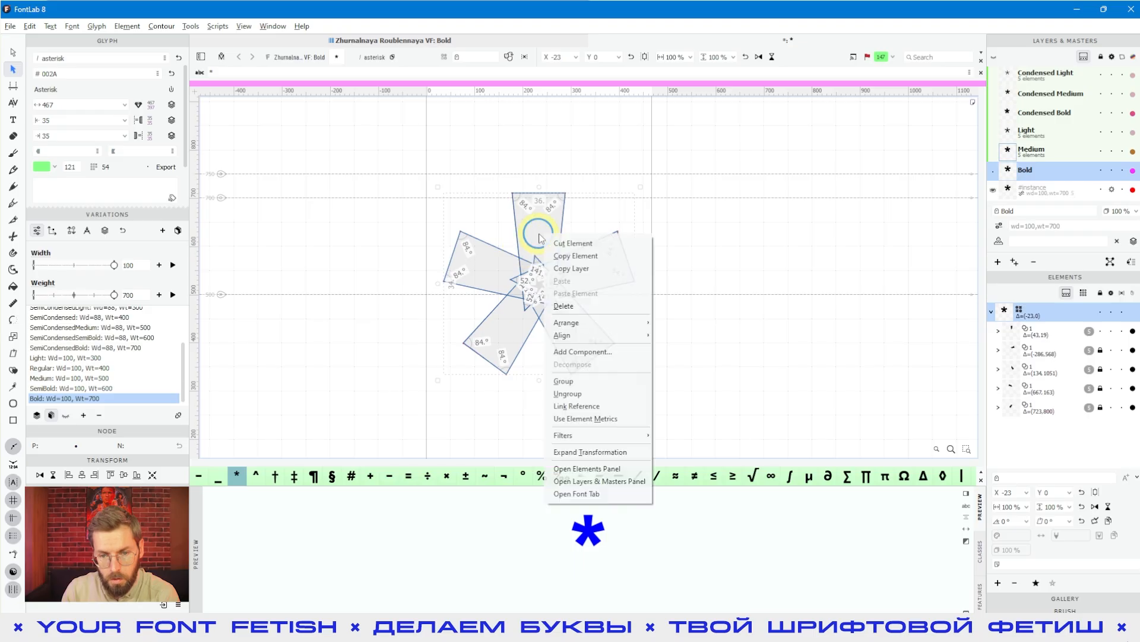
click(808, 351)
click(840, 341)
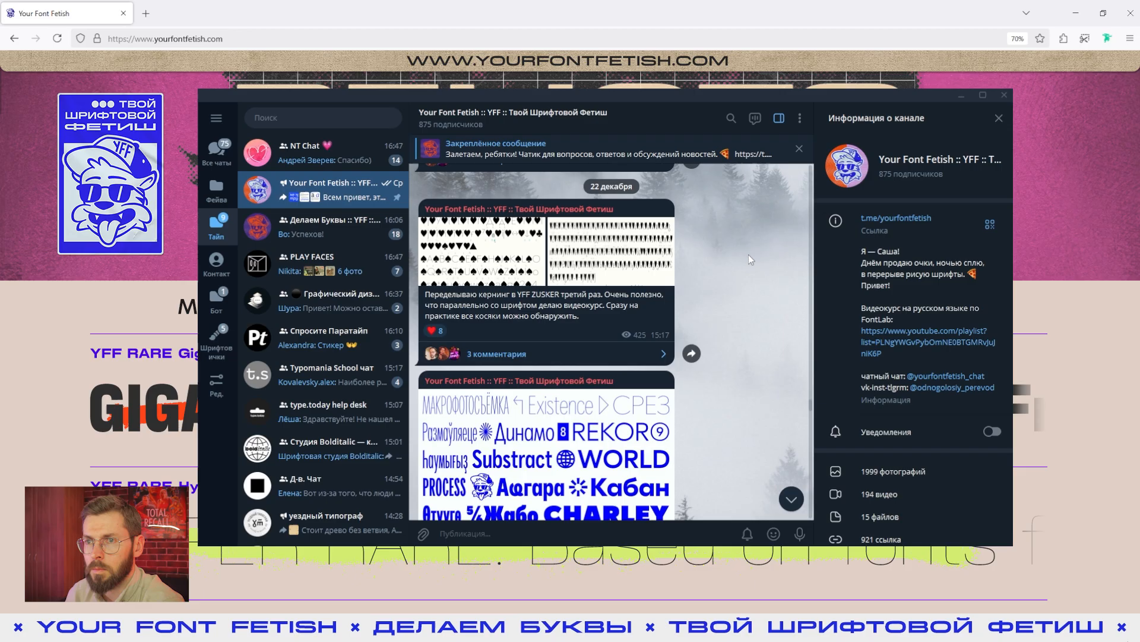
- Browse the Your Font Fetish channel and the «Делаем Буквы» FontLab community chat in Telegram
scroll(748, 256, down, 11)
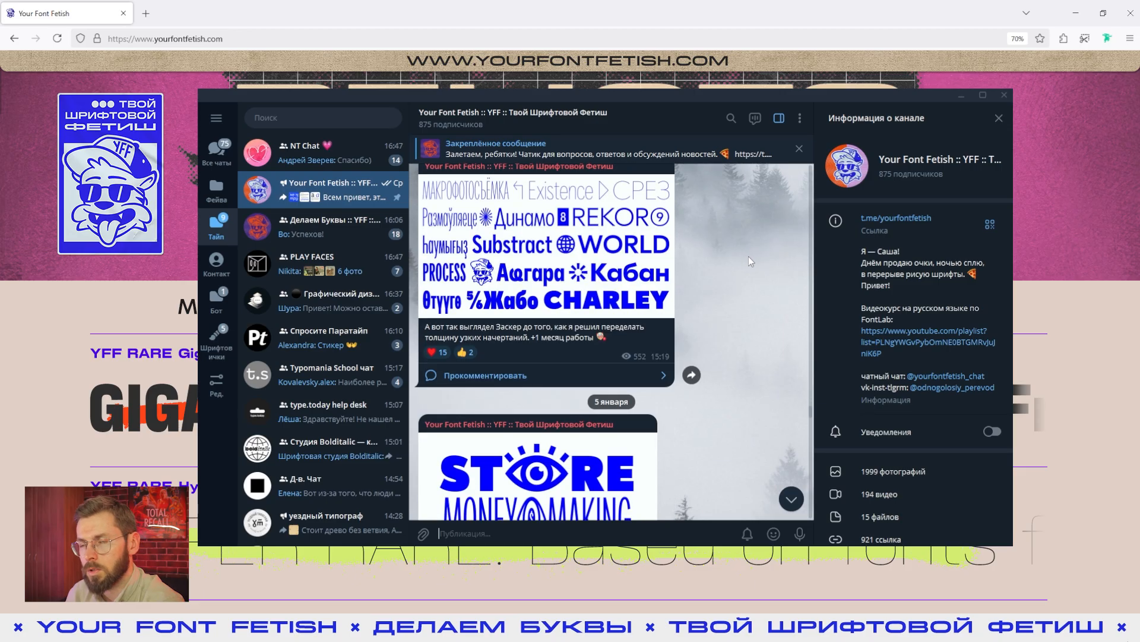
scroll(747, 256, down, 10)
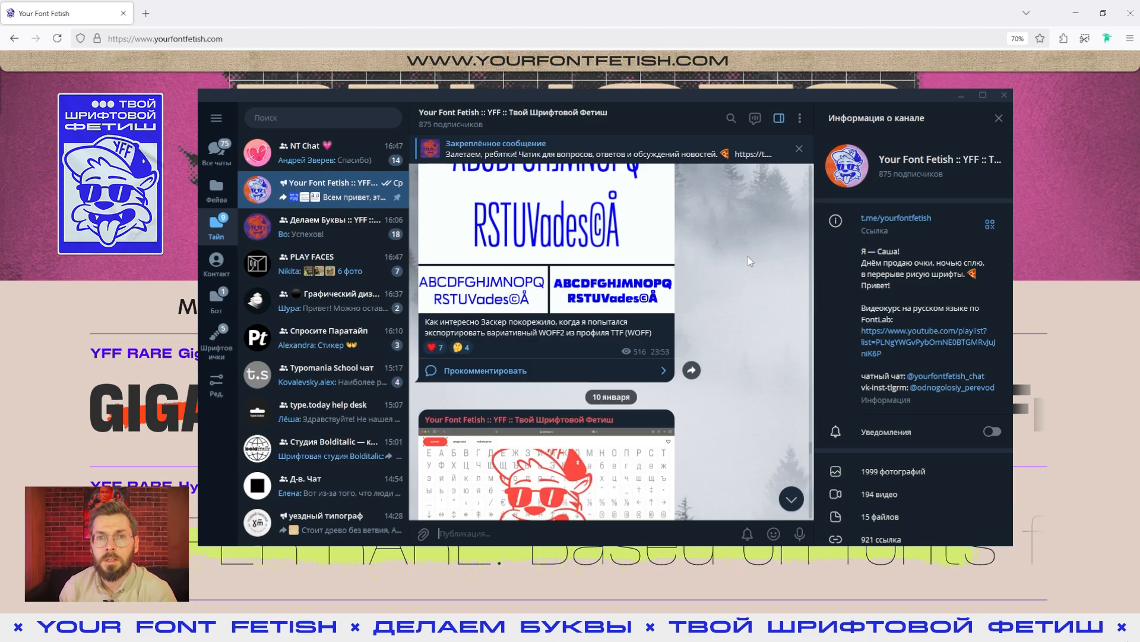
click(322, 239)
scroll(724, 258, down, 8)
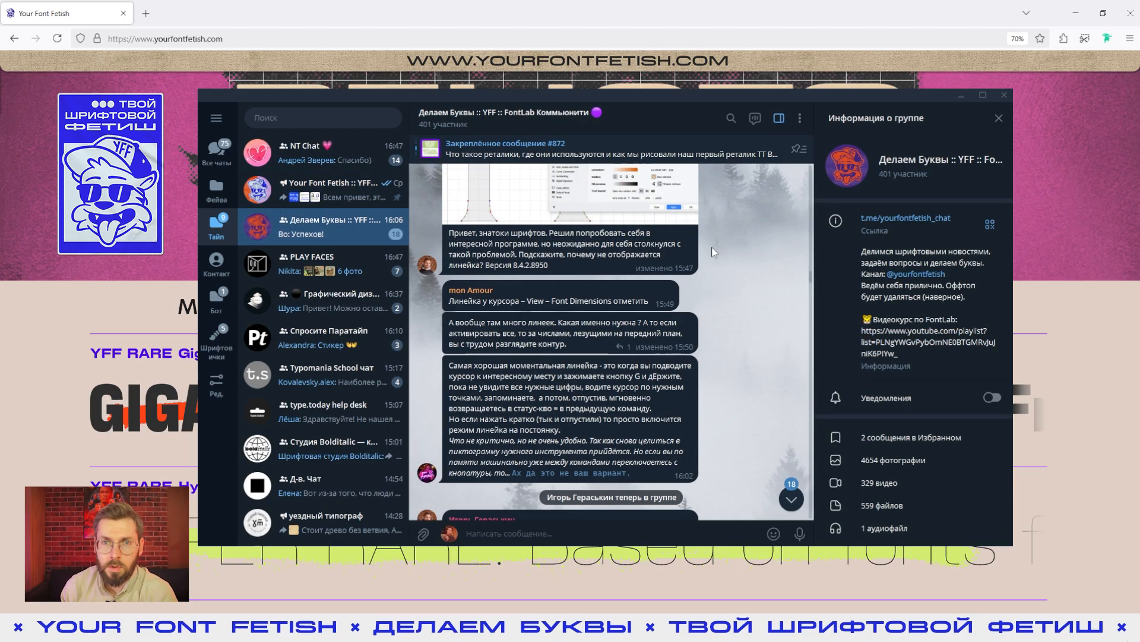
scroll(722, 256, down, 5)
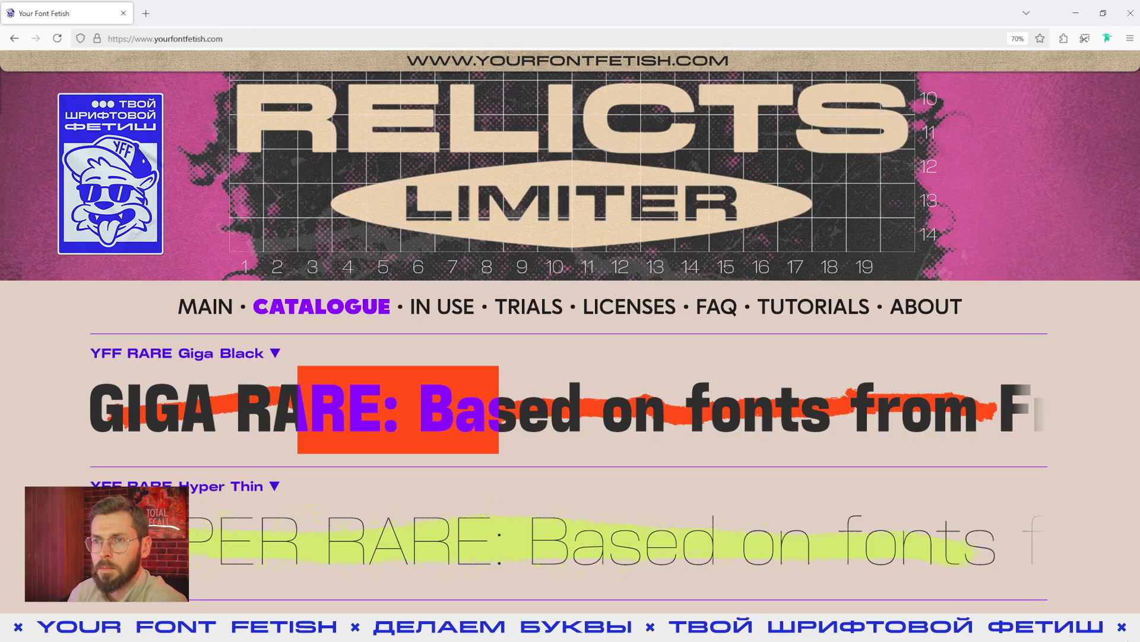